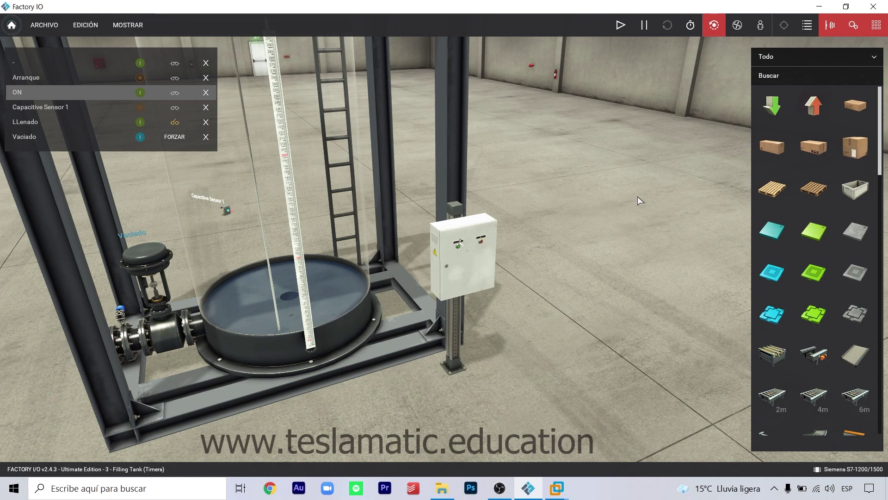
Examine the filling tank from several sides, including Capacitive Sensor 1 mounted beside it
{"action": "scroll", "coordinate": [637, 196], "scroll_direction": "down", "scroll_amount": 5}
{"action": "middle_click_drag", "start_coordinate": [597, 251], "coordinate": [653, 271]}
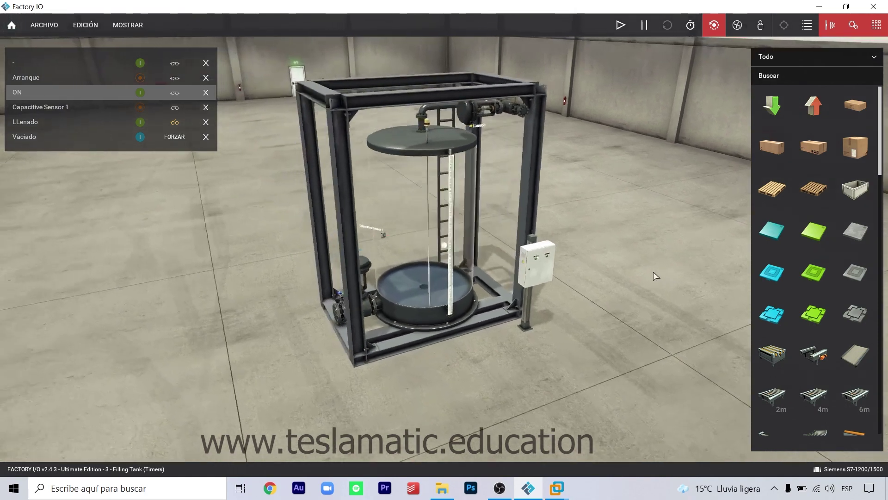
{"action": "right_click_drag", "start_coordinate": [653, 271], "coordinate": [721, 273]}
{"action": "scroll", "coordinate": [504, 265], "scroll_direction": "up", "scroll_amount": 5}
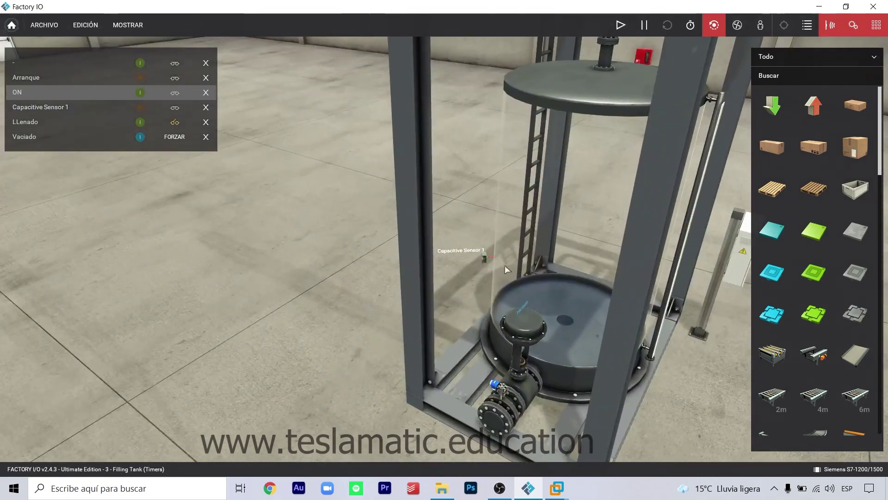
{"action": "scroll", "coordinate": [506, 267], "scroll_direction": "up", "scroll_amount": 2}
{"action": "scroll", "coordinate": [590, 296], "scroll_direction": "down", "scroll_amount": 8}
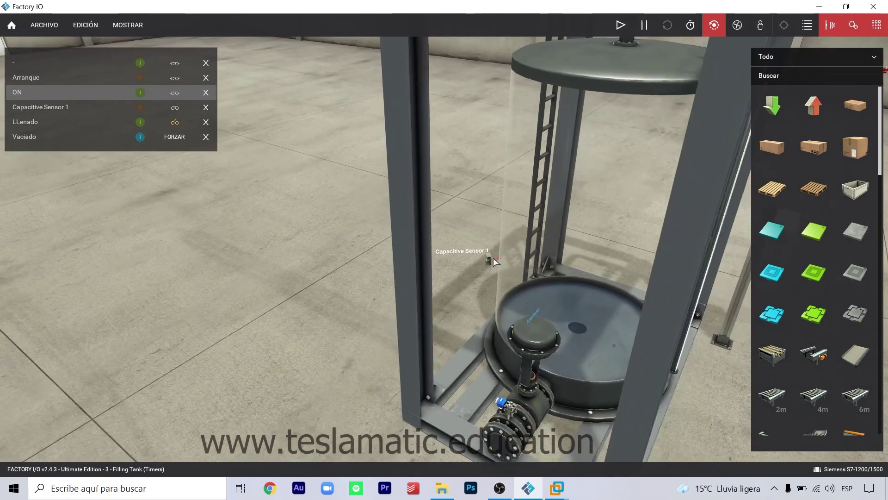
{"action": "right_click_drag", "start_coordinate": [589, 296], "coordinate": [524, 324]}
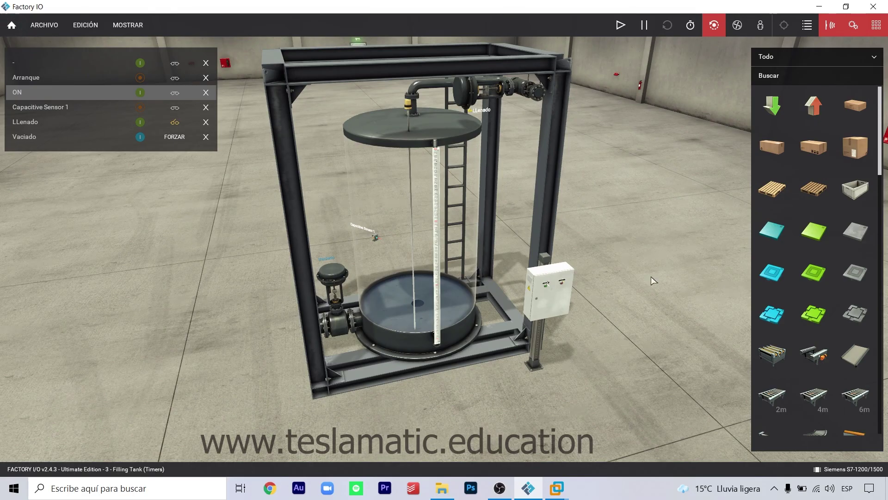
Examine the control box, the LLenado and Vaciado valves and the whole tank structure
{"action": "scroll", "coordinate": [651, 277], "scroll_direction": "up", "scroll_amount": 5}
{"action": "middle_click_drag", "start_coordinate": [649, 288], "coordinate": [579, 282]}
{"action": "scroll", "coordinate": [538, 323], "scroll_direction": "up", "scroll_amount": 3}
{"action": "scroll", "coordinate": [539, 322], "scroll_direction": "down", "scroll_amount": 4}
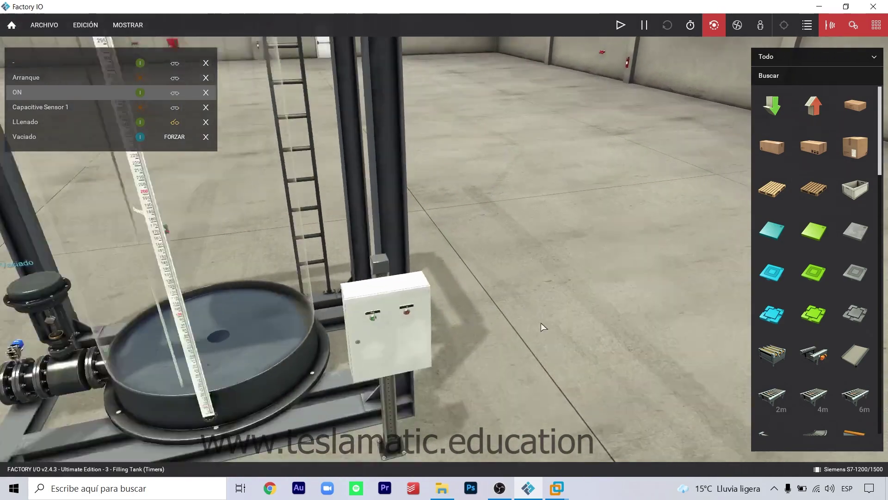
{"action": "scroll", "coordinate": [542, 319], "scroll_direction": "down", "scroll_amount": 4}
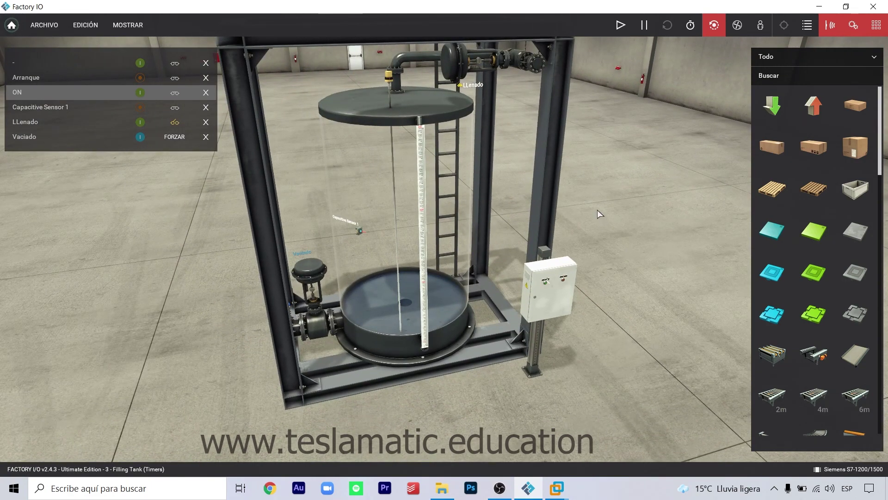
{"action": "right_click_drag", "start_coordinate": [597, 210], "coordinate": [618, 208]}
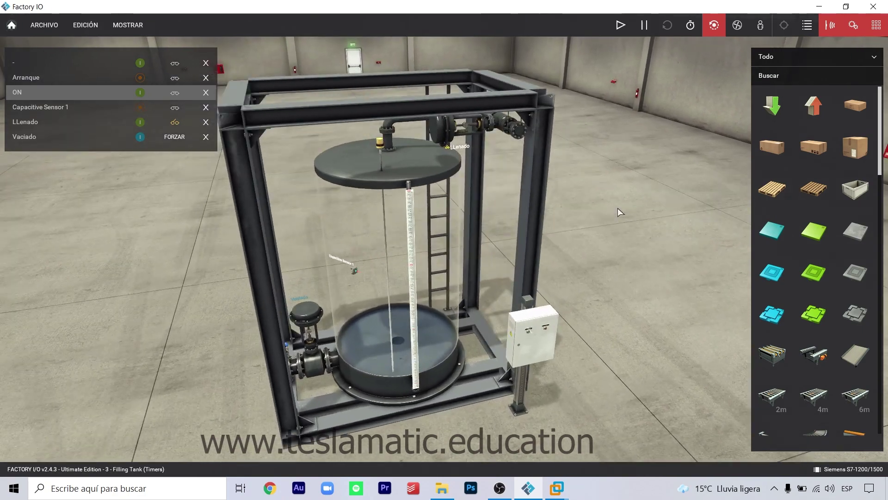
{"action": "scroll", "coordinate": [414, 286], "scroll_direction": "down", "scroll_amount": 5}
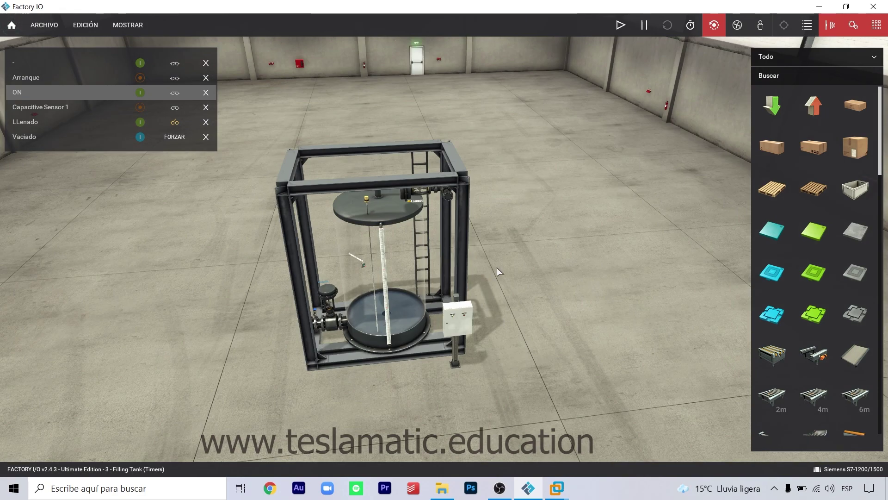
{"action": "scroll", "coordinate": [498, 271], "scroll_direction": "up", "scroll_amount": 5}
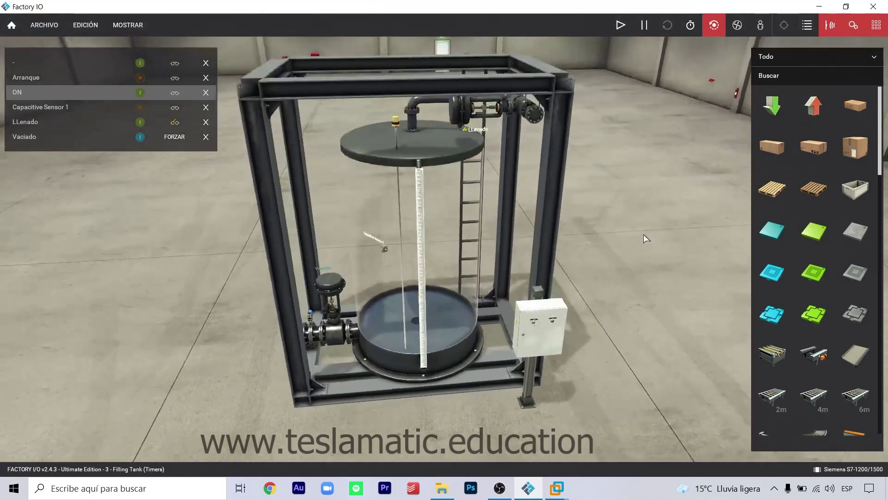
{"action": "right_click_drag", "start_coordinate": [644, 239], "coordinate": [269, 335]}
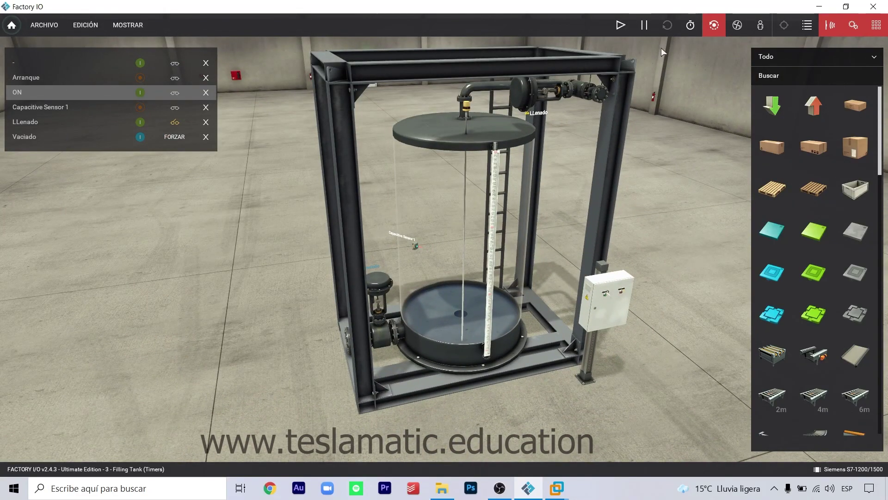
{"action": "right_click_drag", "start_coordinate": [475, 120], "coordinate": [629, 182]}
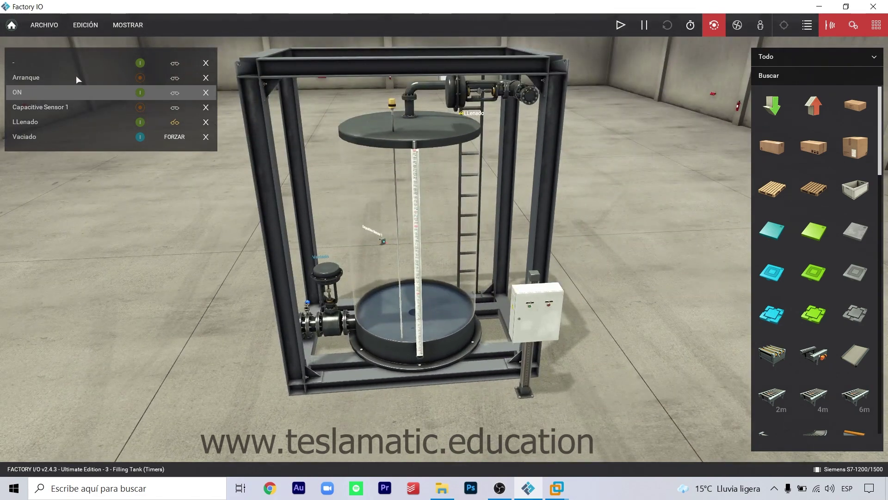
{"action": "scroll", "coordinate": [192, 204], "scroll_direction": "up", "scroll_amount": 4}
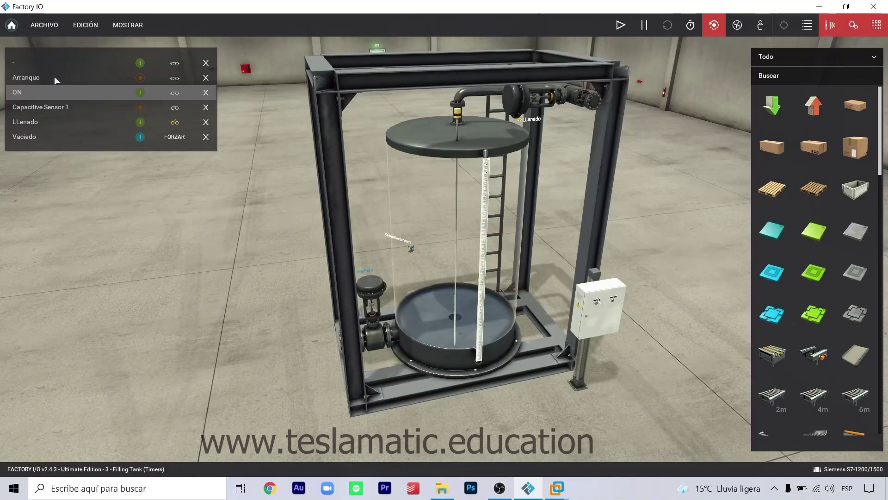
Add the Paro tag of the red stop button on the control box to the tag list
{"action": "left_click", "coordinate": [54, 76]}
{"action": "scroll", "coordinate": [515, 306], "scroll_direction": "up", "scroll_amount": 5}
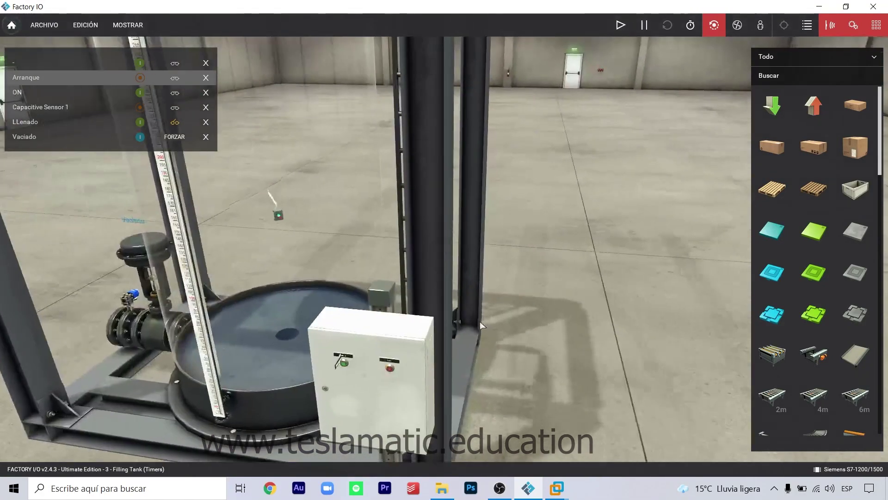
{"action": "scroll", "coordinate": [479, 321], "scroll_direction": "up", "scroll_amount": 3}
{"action": "middle_click_drag", "start_coordinate": [503, 358], "coordinate": [516, 296]}
{"action": "scroll", "coordinate": [516, 296], "scroll_direction": "down", "scroll_amount": 4}
{"action": "left_click", "coordinate": [384, 291]}
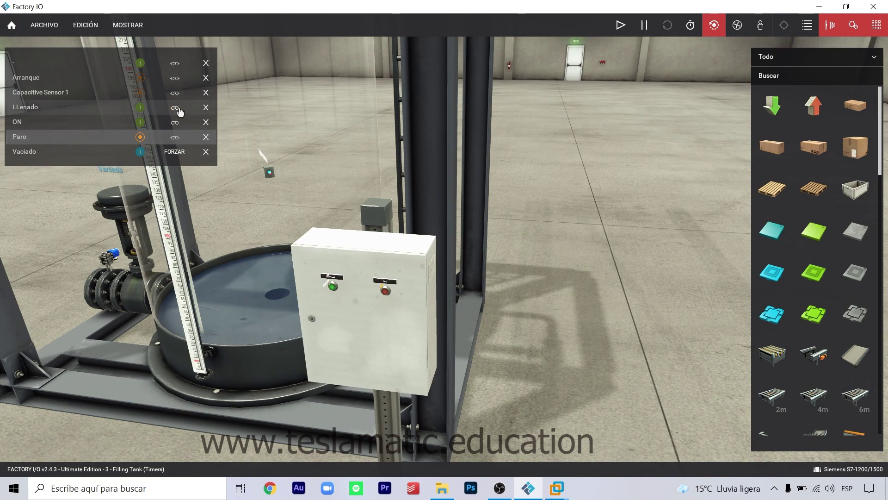
Run the simulation and switch LLenado on, off and on again to fill the tank up to Capacitive Sensor 1
{"action": "left_click", "coordinate": [620, 25]}
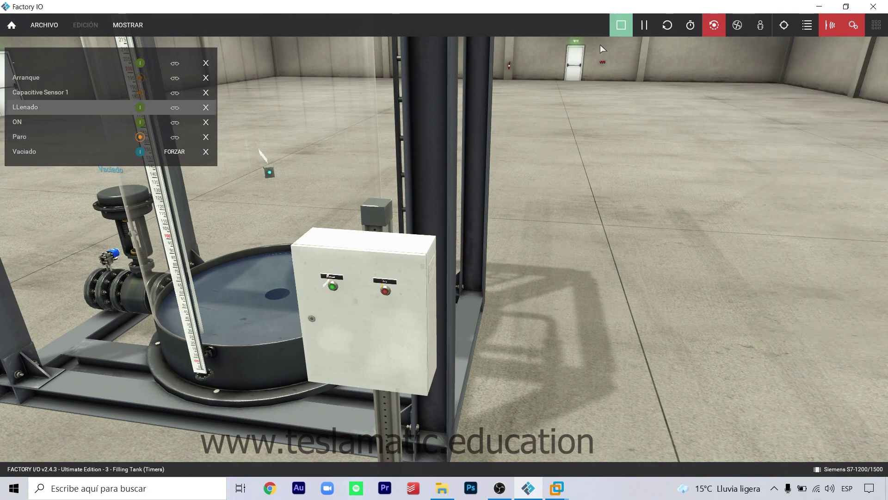
{"action": "left_click", "coordinate": [140, 106]}
{"action": "scroll", "coordinate": [604, 265], "scroll_direction": "down", "scroll_amount": 5}
{"action": "scroll", "coordinate": [603, 265], "scroll_direction": "up", "scroll_amount": 3}
{"action": "scroll", "coordinate": [593, 260], "scroll_direction": "down", "scroll_amount": 1}
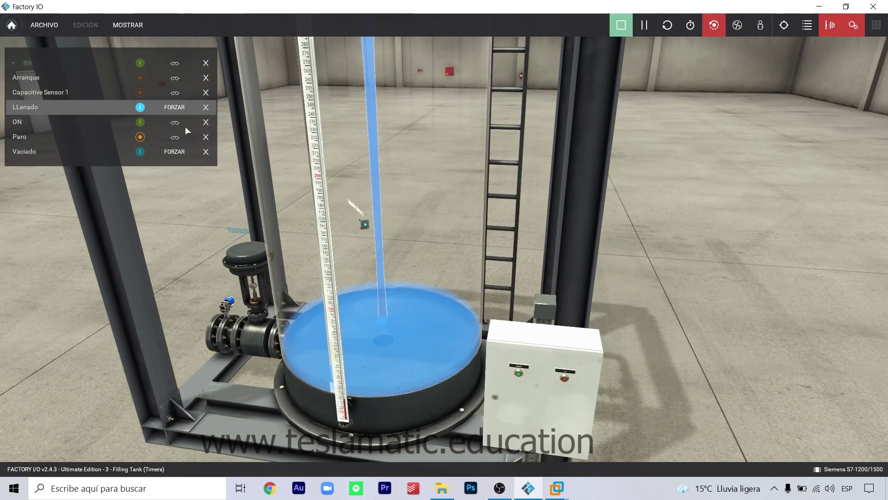
{"action": "scroll", "coordinate": [424, 233], "scroll_direction": "down", "scroll_amount": 5}
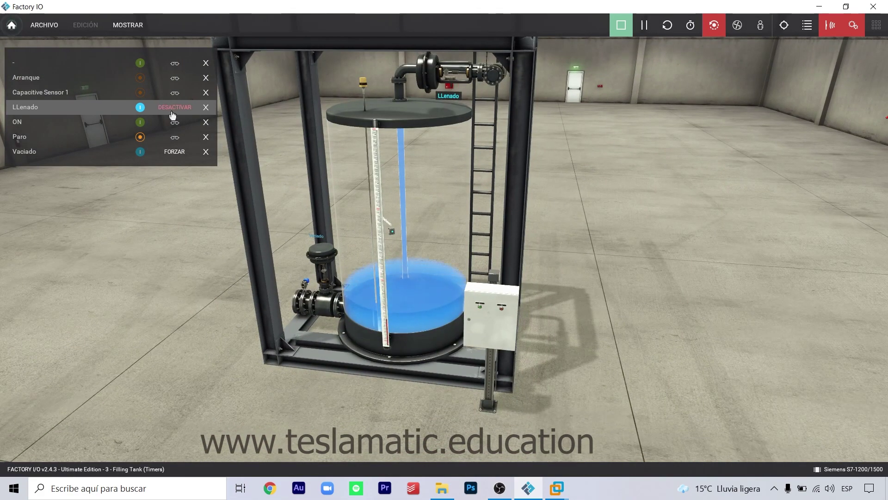
{"action": "left_click", "coordinate": [144, 109]}
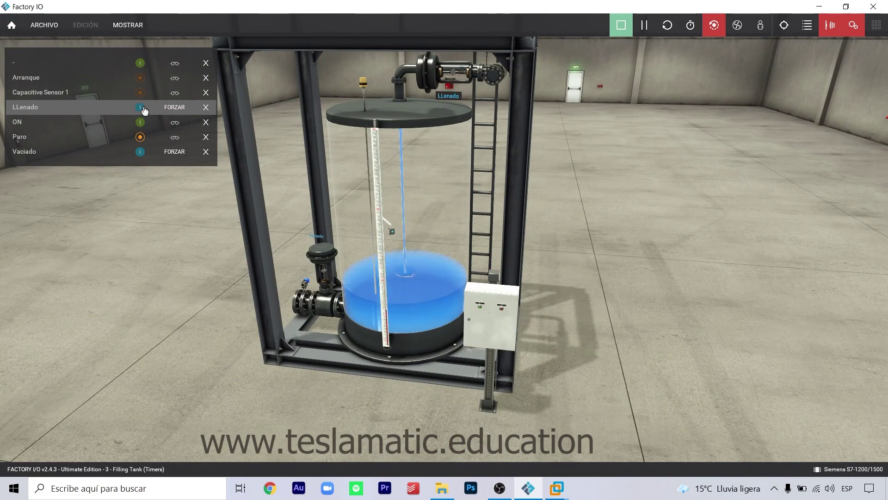
{"action": "left_click", "coordinate": [143, 109]}
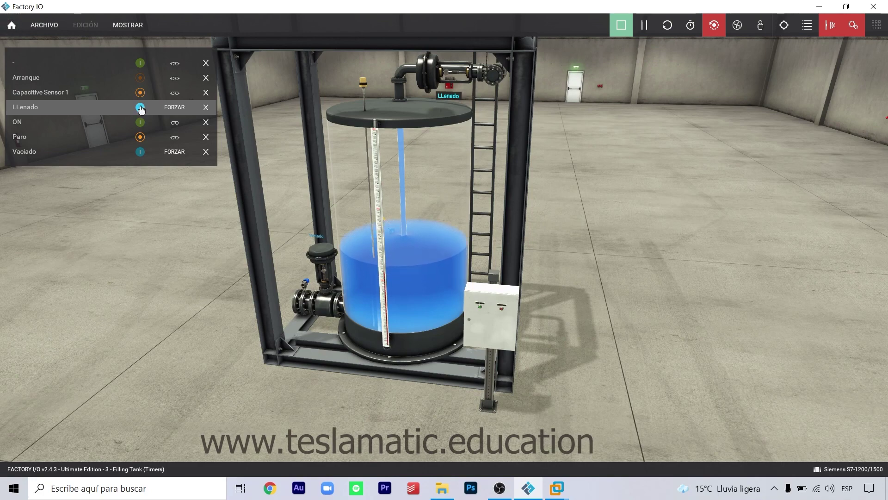
Switch Vaciado on to drain the tank just below Capacitive Sensor 1, and switch it off again
{"action": "left_click", "coordinate": [139, 153]}
{"action": "scroll", "coordinate": [387, 275], "scroll_direction": "up", "scroll_amount": 5}
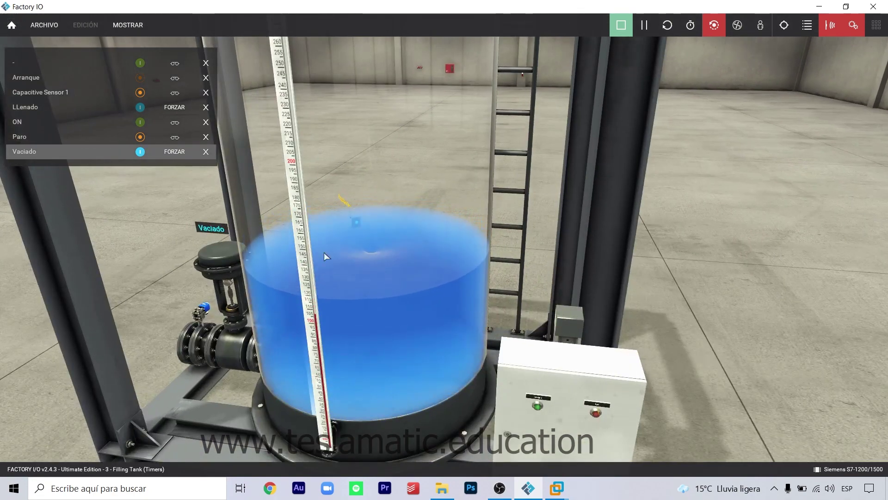
{"action": "left_click", "coordinate": [140, 152]}
{"action": "scroll", "coordinate": [294, 205], "scroll_direction": "down", "scroll_amount": 3}
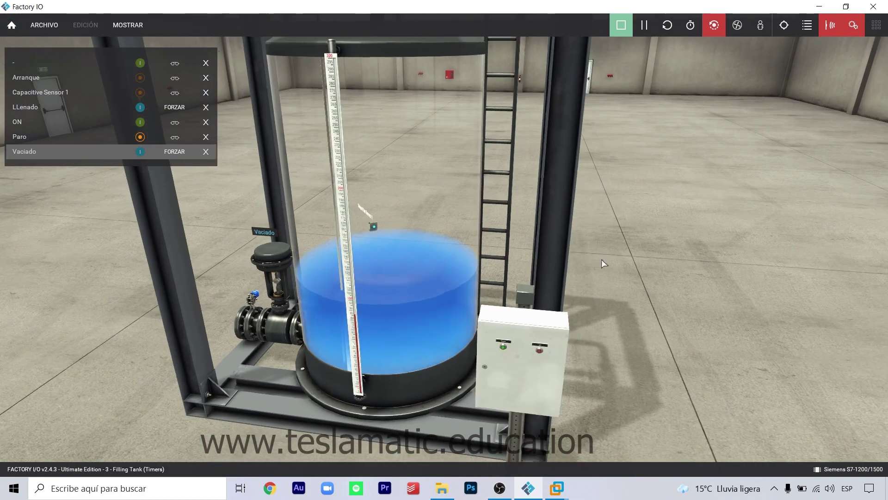
{"action": "scroll", "coordinate": [294, 205], "scroll_direction": "up", "scroll_amount": 3}
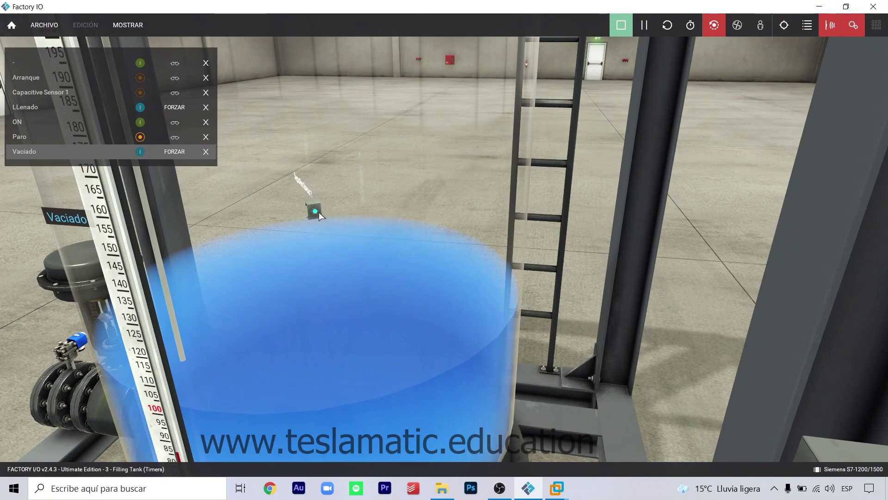
{"action": "scroll", "coordinate": [312, 215], "scroll_direction": "down", "scroll_amount": 3}
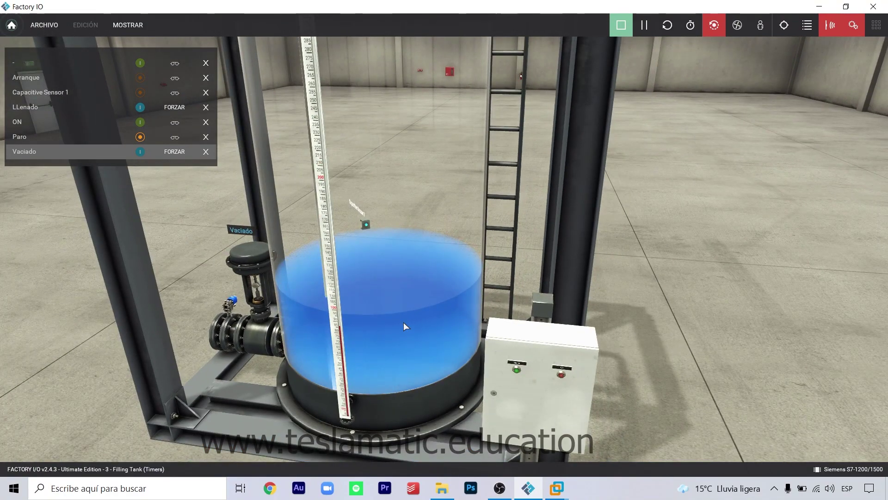
Operate the green Arranque push button on the control box
{"action": "scroll", "coordinate": [659, 298], "scroll_direction": "down", "scroll_amount": 5}
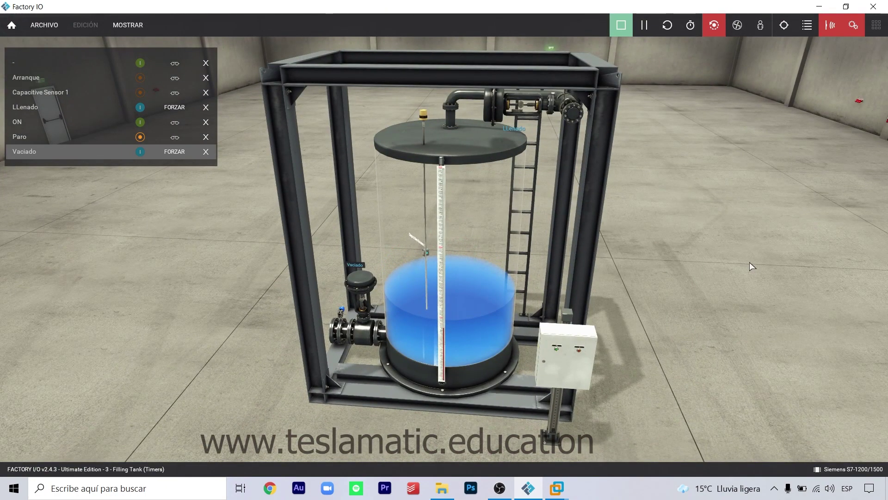
{"action": "scroll", "coordinate": [448, 247], "scroll_direction": "up", "scroll_amount": 10}
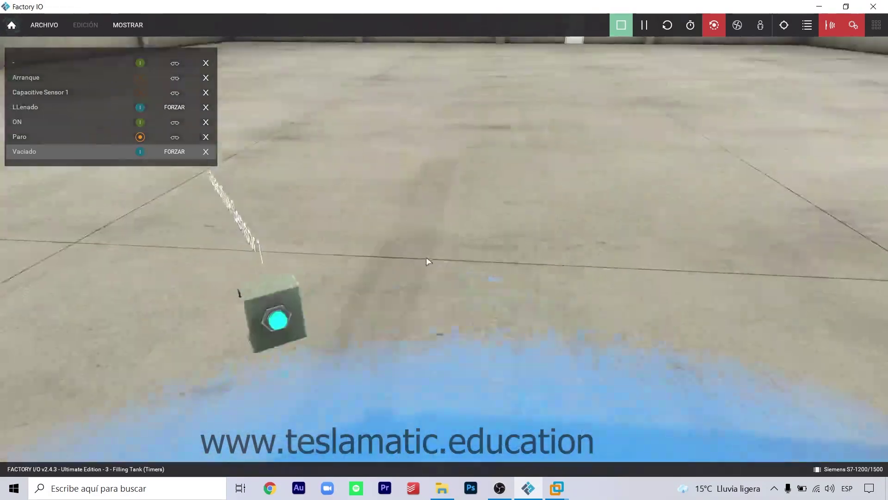
{"action": "scroll", "coordinate": [412, 281], "scroll_direction": "down", "scroll_amount": 10}
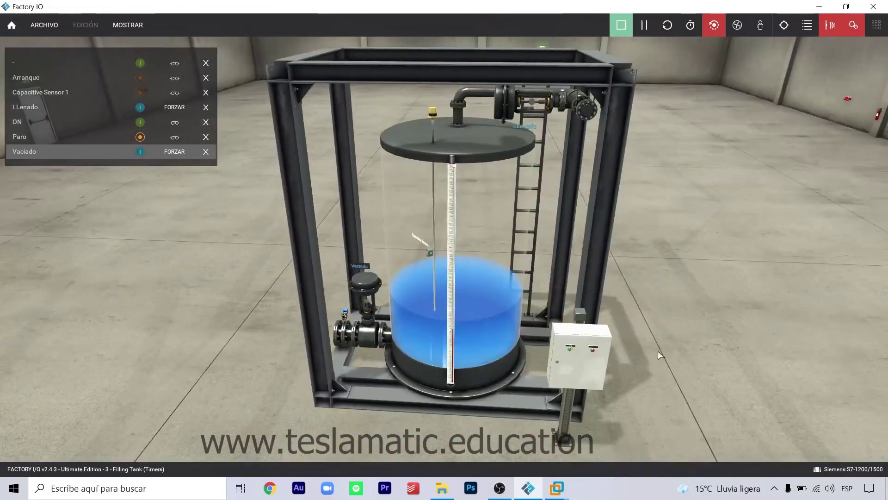
{"action": "scroll", "coordinate": [658, 351], "scroll_direction": "up", "scroll_amount": 5}
{"action": "right_click_drag", "start_coordinate": [550, 381], "coordinate": [557, 371]}
{"action": "scroll", "coordinate": [561, 359], "scroll_direction": "up", "scroll_amount": 8}
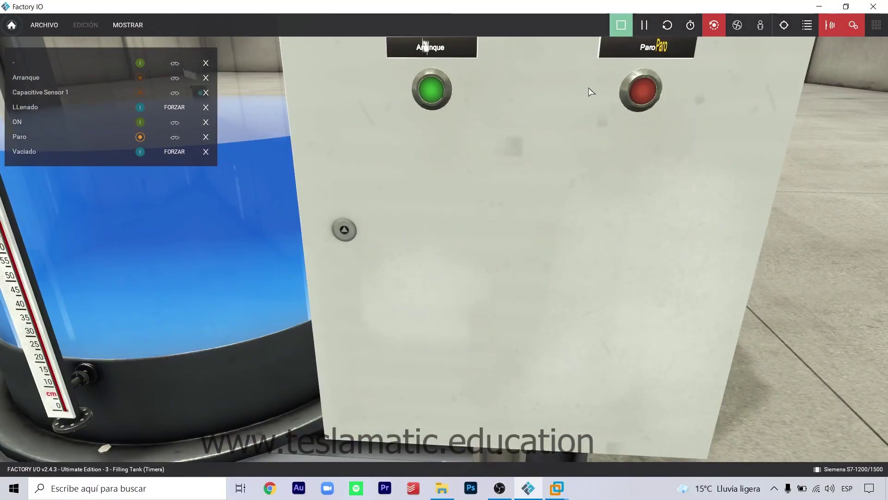
{"action": "left_click", "coordinate": [439, 96]}
{"action": "scroll", "coordinate": [527, 184], "scroll_direction": "down", "scroll_amount": 8}
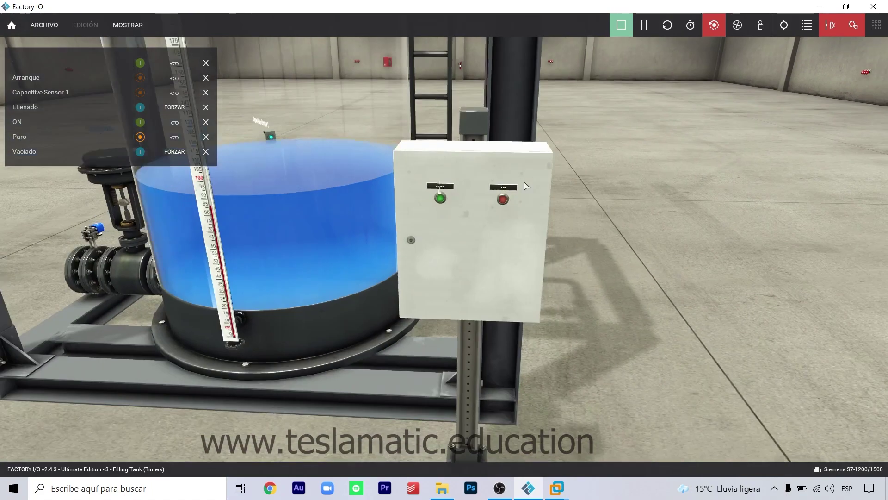
Examine the LLenado valve, Capacitive Sensor 1, the Vaciado valve and the Arranque button on the control box
{"action": "right_click_drag", "start_coordinate": [526, 183], "coordinate": [671, 182]}
{"action": "scroll", "coordinate": [671, 181], "scroll_direction": "down", "scroll_amount": 6}
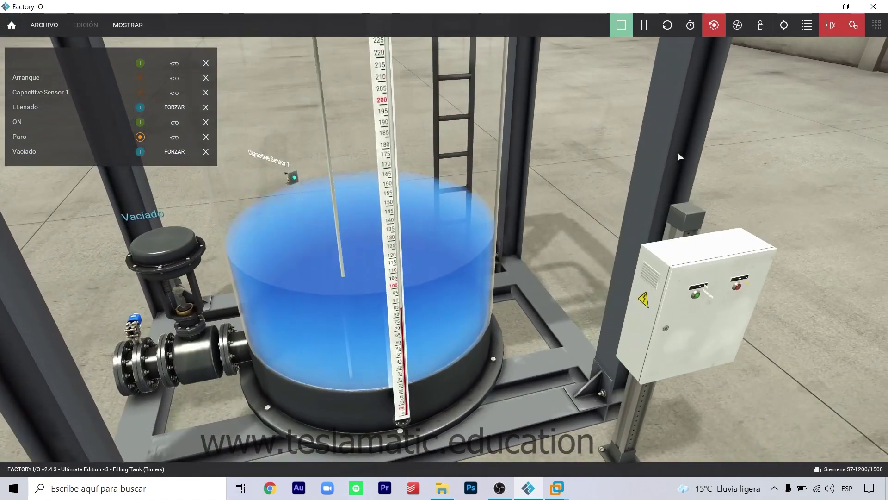
{"action": "scroll", "coordinate": [679, 149], "scroll_direction": "down", "scroll_amount": 3}
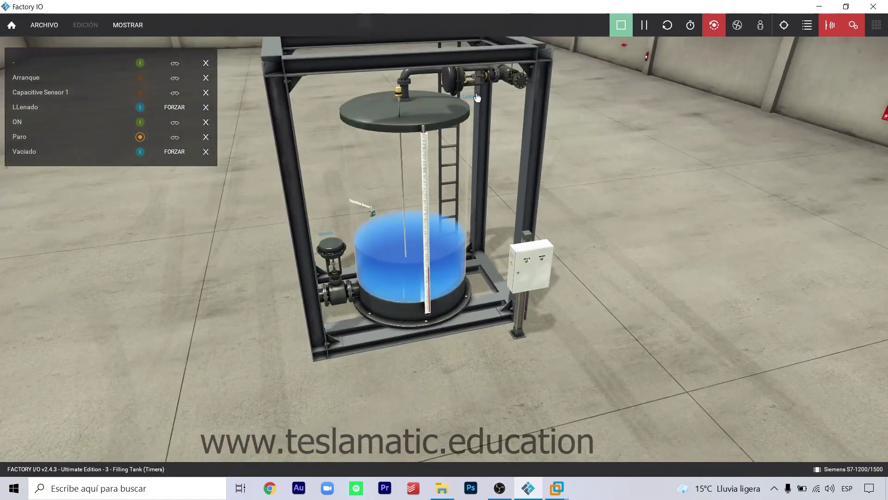
{"action": "scroll", "coordinate": [355, 234], "scroll_direction": "up", "scroll_amount": 8}
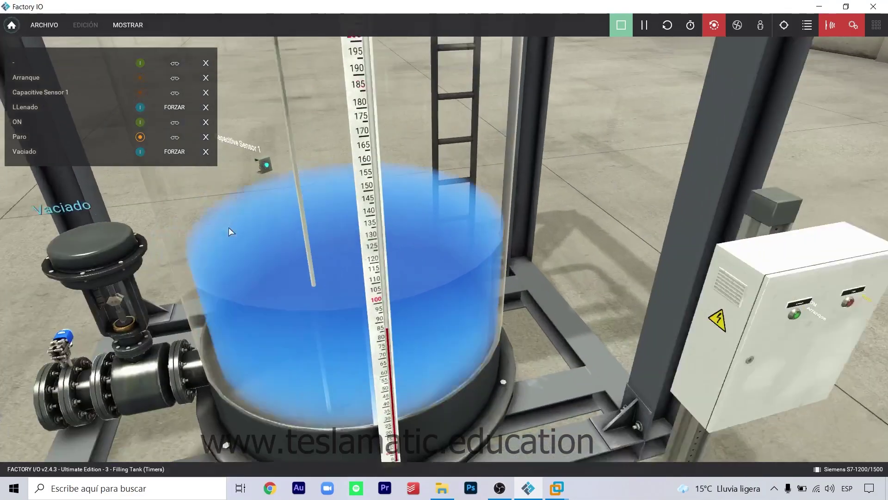
{"action": "scroll", "coordinate": [229, 227], "scroll_direction": "down", "scroll_amount": 5}
{"action": "scroll", "coordinate": [462, 291], "scroll_direction": "up", "scroll_amount": 8}
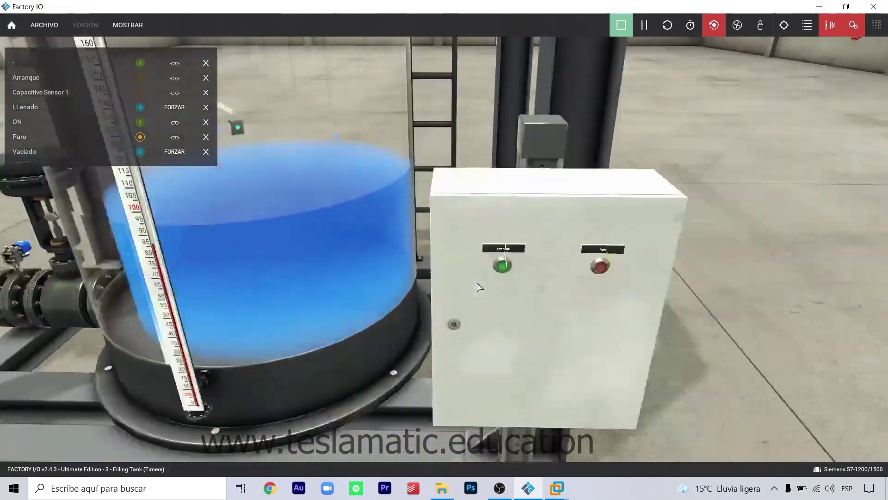
{"action": "scroll", "coordinate": [478, 287], "scroll_direction": "up", "scroll_amount": 5}
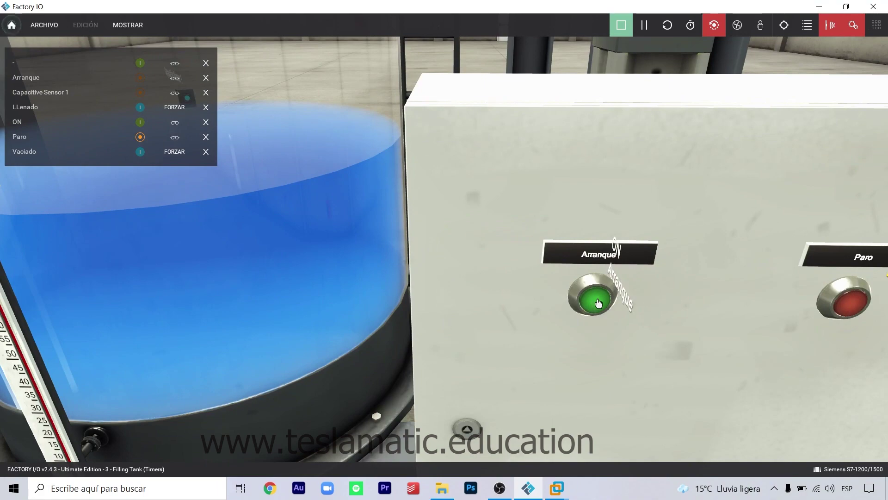
Hide the sensor and actuator tag labels in the scene
{"action": "scroll", "coordinate": [596, 303], "scroll_direction": "down", "scroll_amount": 5}
{"action": "scroll", "coordinate": [547, 280], "scroll_direction": "up", "scroll_amount": 6}
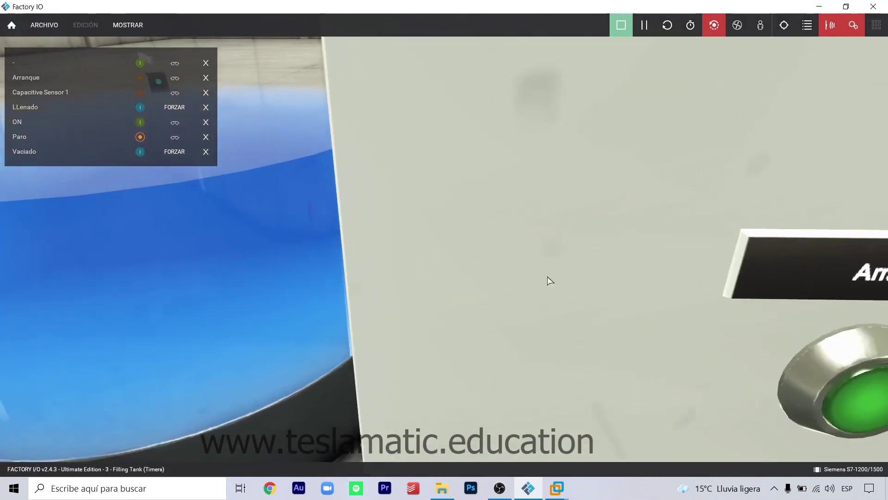
{"action": "scroll", "coordinate": [548, 279], "scroll_direction": "down", "scroll_amount": 5}
{"action": "left_click", "coordinate": [829, 31]}
{"action": "left_click", "coordinate": [850, 31]}
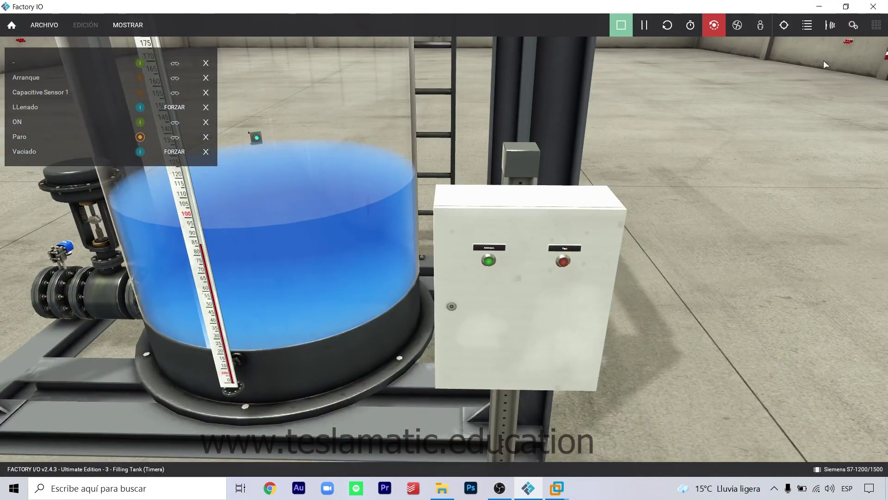
Rename the ON actuator tag to ON_SISTEMA while the actuator tags are displayed in the scene, and hide those tags again
{"action": "right_click_drag", "start_coordinate": [758, 300], "coordinate": [515, 218]}
{"action": "scroll", "coordinate": [515, 218], "scroll_direction": "up", "scroll_amount": 3}
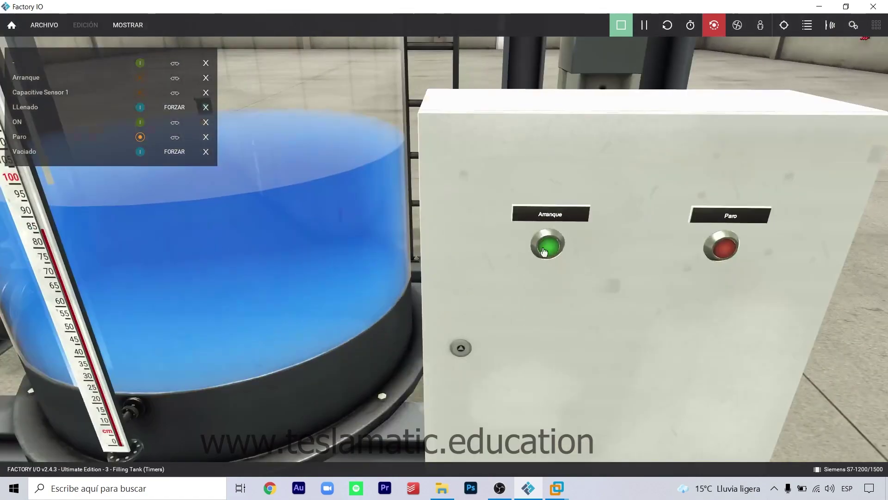
{"action": "left_click", "coordinate": [853, 26]}
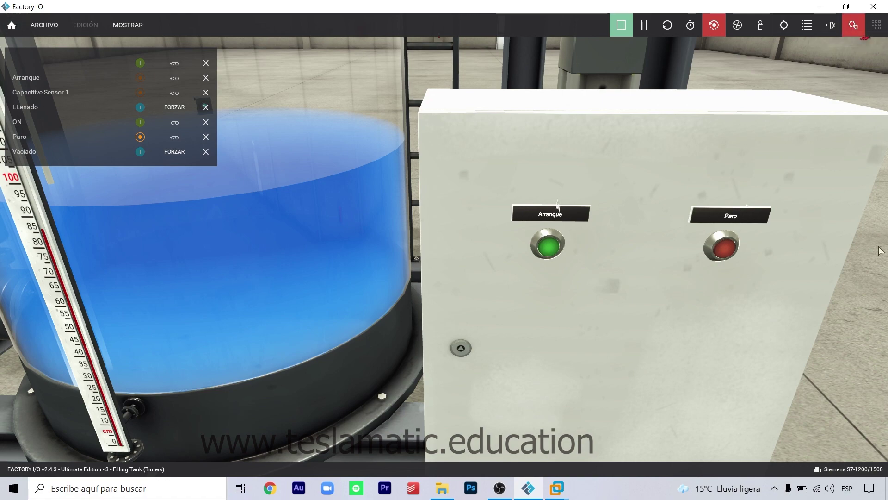
{"action": "right_click_drag", "start_coordinate": [855, 291], "coordinate": [834, 307]}
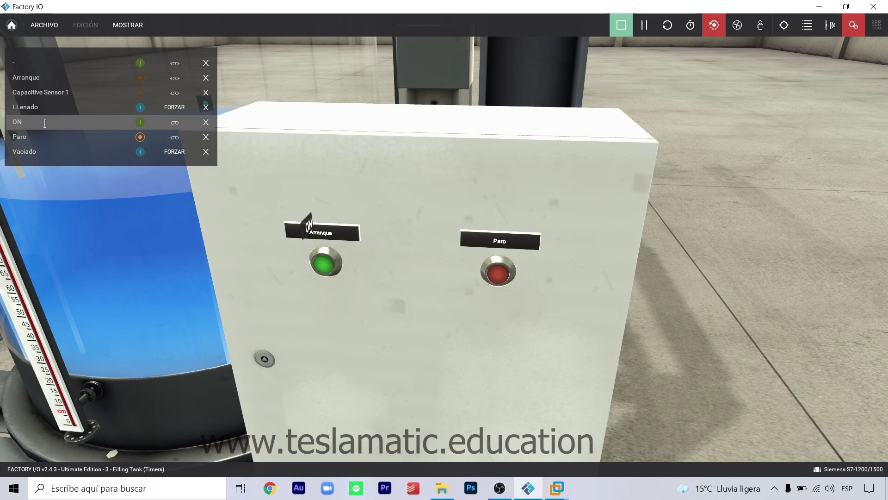
{"action": "type", "text": "MA"}
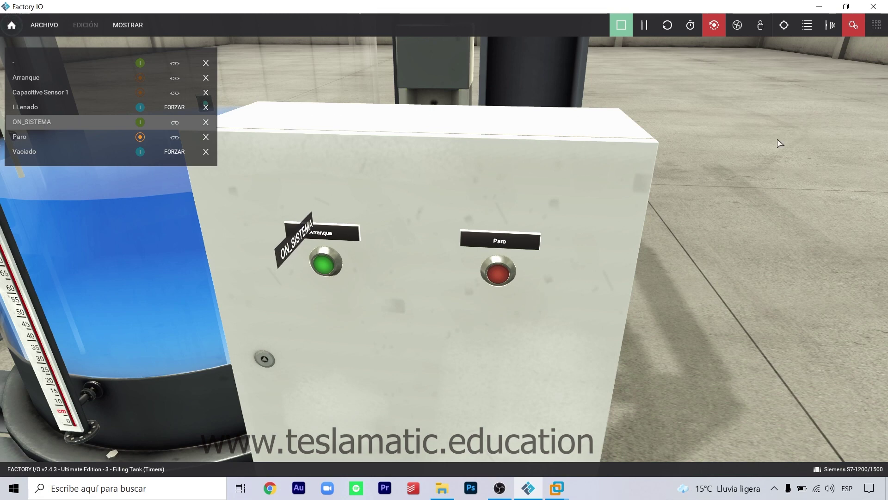
{"action": "left_click", "coordinate": [855, 29]}
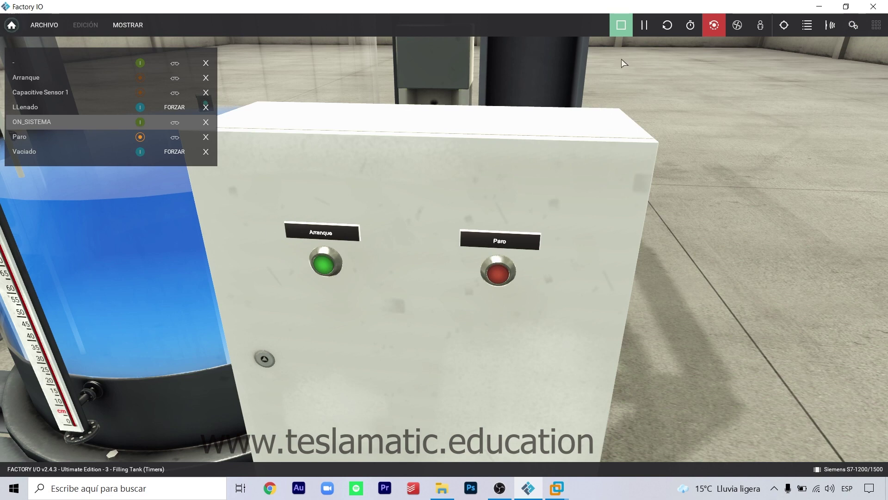
Display the sensor tags in the scene and examine those of the Arranque and Paro buttons and the tank's capacitive sensor
{"action": "left_click", "coordinate": [834, 28]}
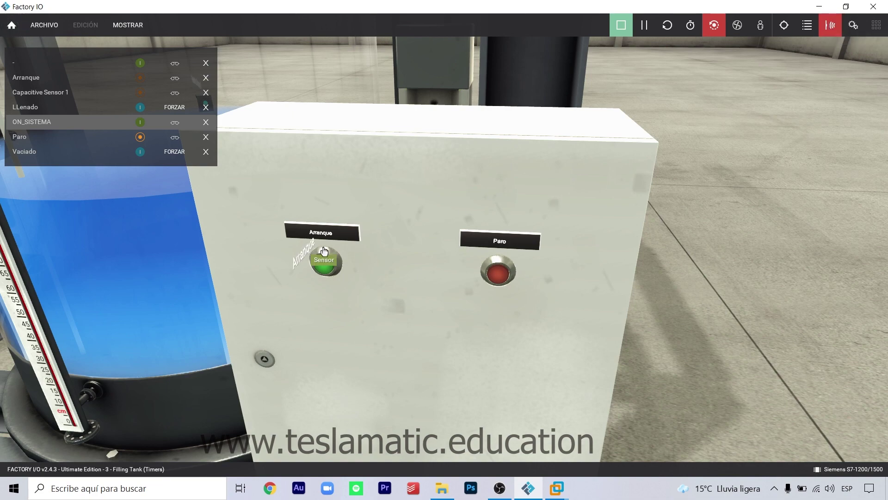
{"action": "right_click_drag", "start_coordinate": [708, 263], "coordinate": [439, 302]}
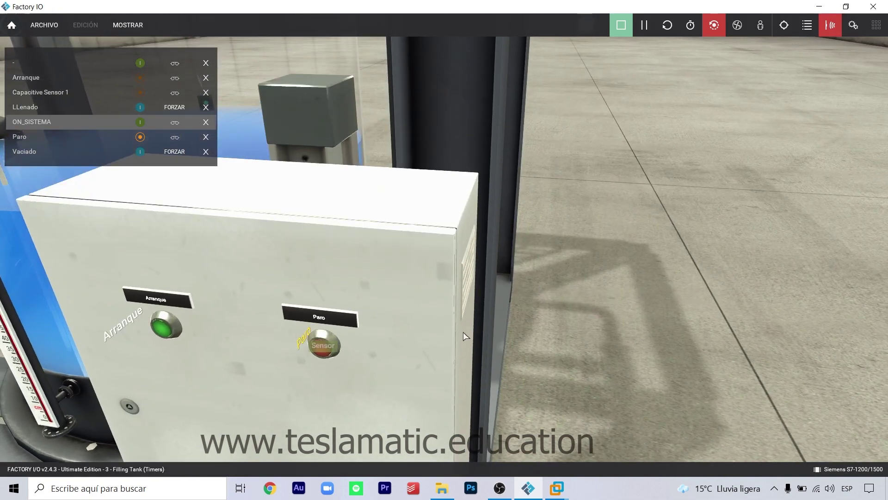
{"action": "scroll", "coordinate": [463, 332], "scroll_direction": "down", "scroll_amount": 4}
{"action": "right_click_drag", "start_coordinate": [587, 317], "coordinate": [692, 309]}
{"action": "scroll", "coordinate": [409, 76], "scroll_direction": "up", "scroll_amount": 5}
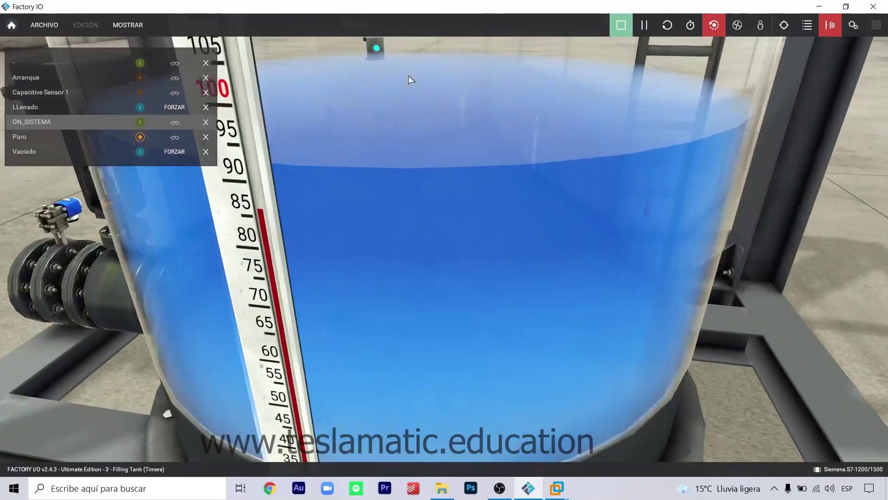
{"action": "scroll", "coordinate": [450, 106], "scroll_direction": "down", "scroll_amount": 7}
{"action": "scroll", "coordinate": [493, 368], "scroll_direction": "up", "scroll_amount": 6}
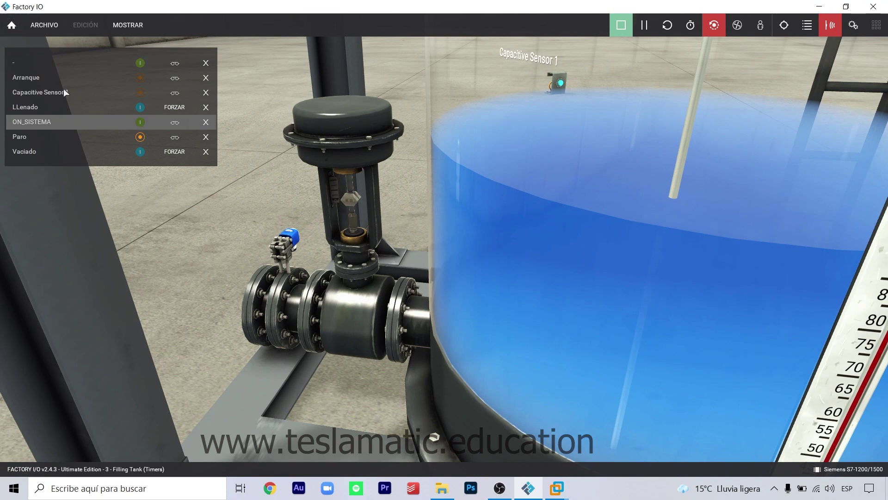
{"action": "scroll", "coordinate": [219, 193], "scroll_direction": "down", "scroll_amount": 6}
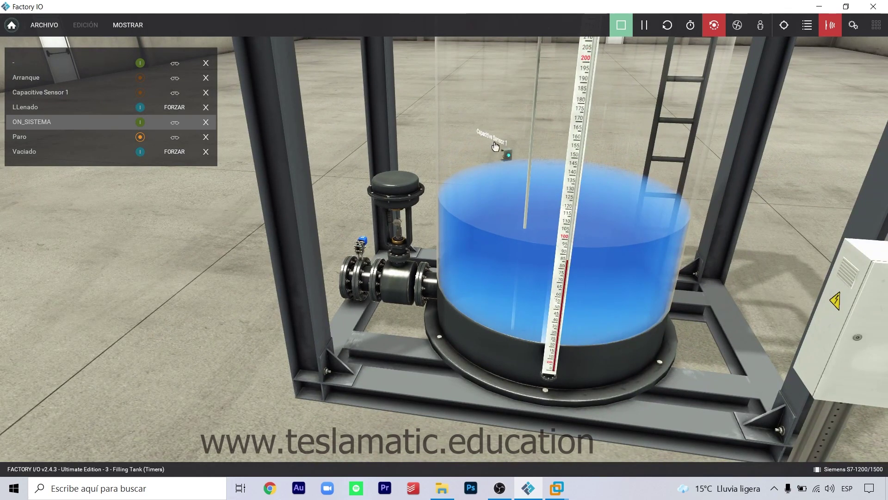
Rename the Capacitive Sensor 1 tag to SNIVEL1
{"action": "double_click", "coordinate": [46, 93]}
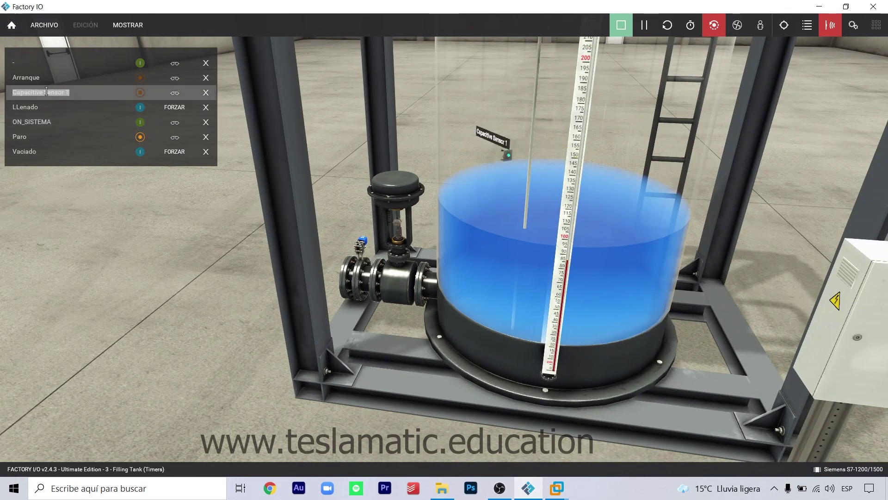
{"action": "type", "text": "SC1"}
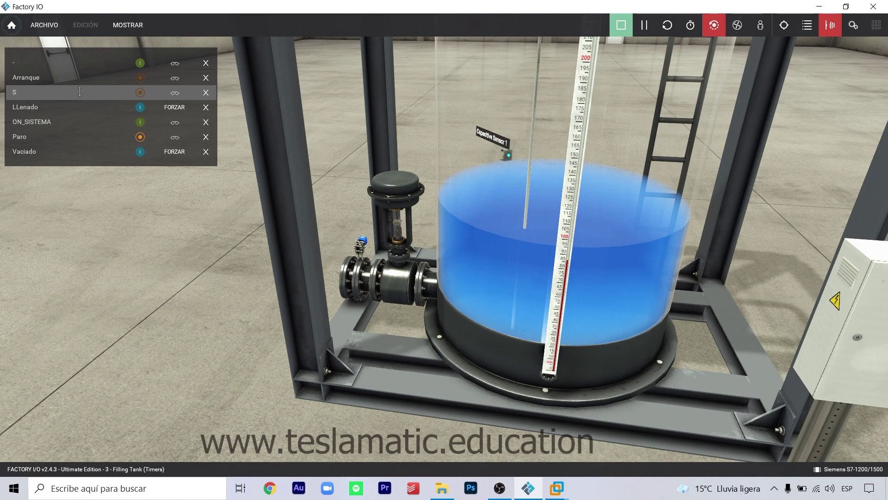
{"action": "key", "text": "Return"}
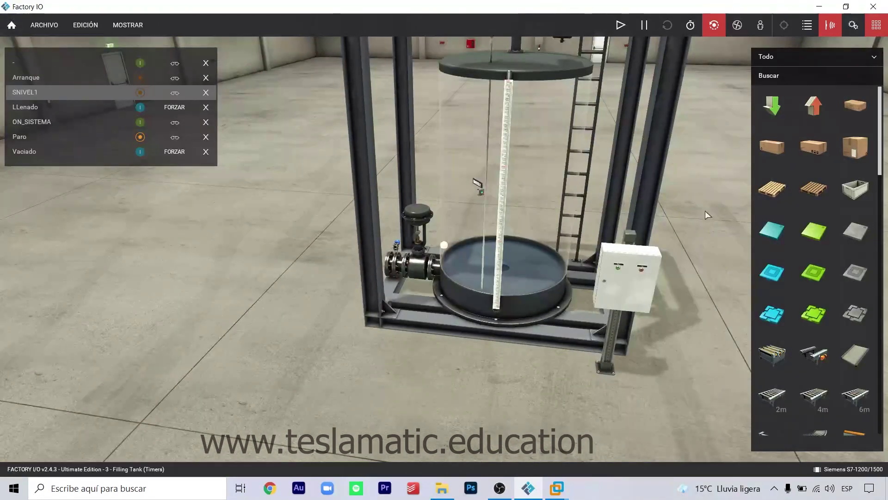
Review the Siemens S7-1200/1500 driver configuration, connect the driver to the PLC and return to the scene
{"action": "right_click_drag", "start_coordinate": [705, 210], "coordinate": [682, 243]}
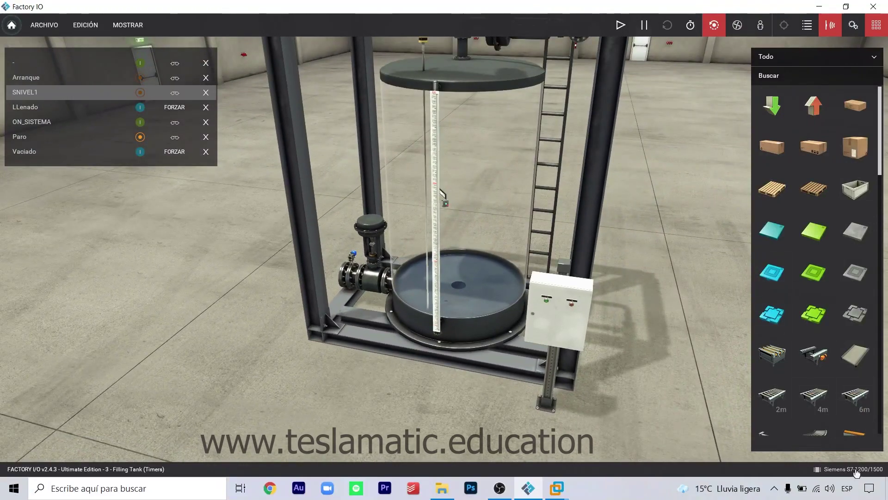
{"action": "left_click", "coordinate": [851, 468]}
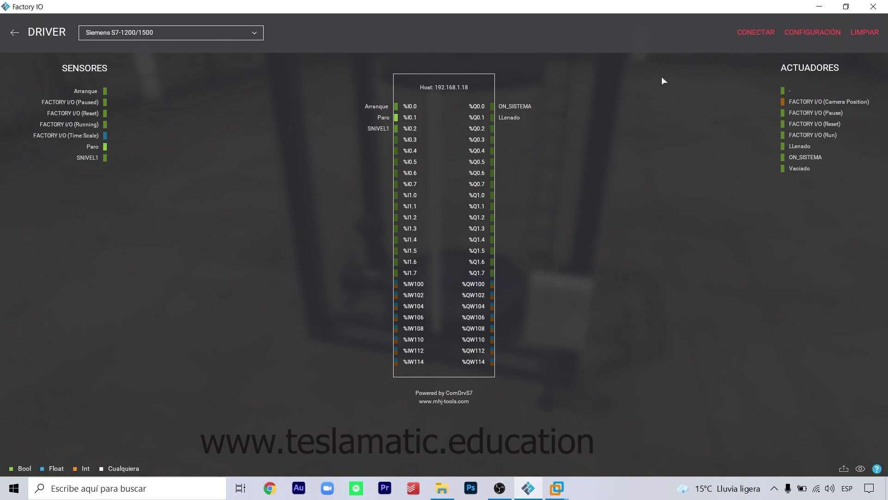
{"action": "left_click", "coordinate": [812, 33]}
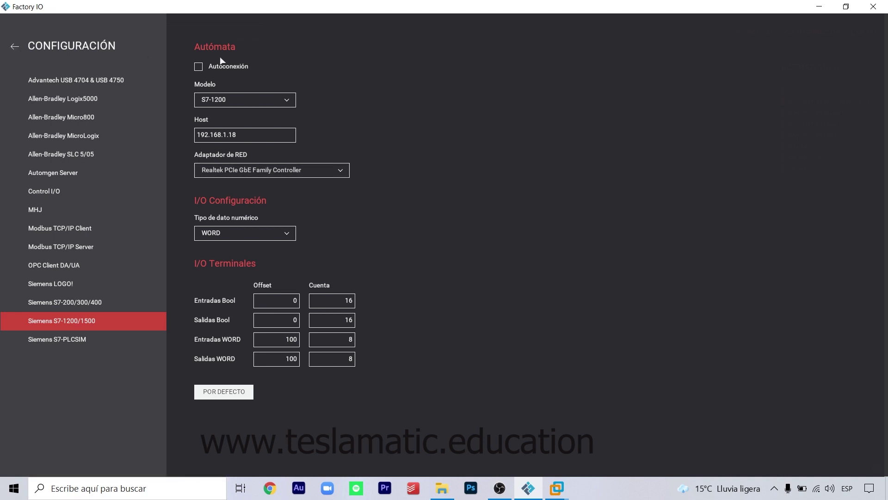
{"action": "left_click", "coordinate": [15, 46]}
{"action": "left_click", "coordinate": [748, 35]}
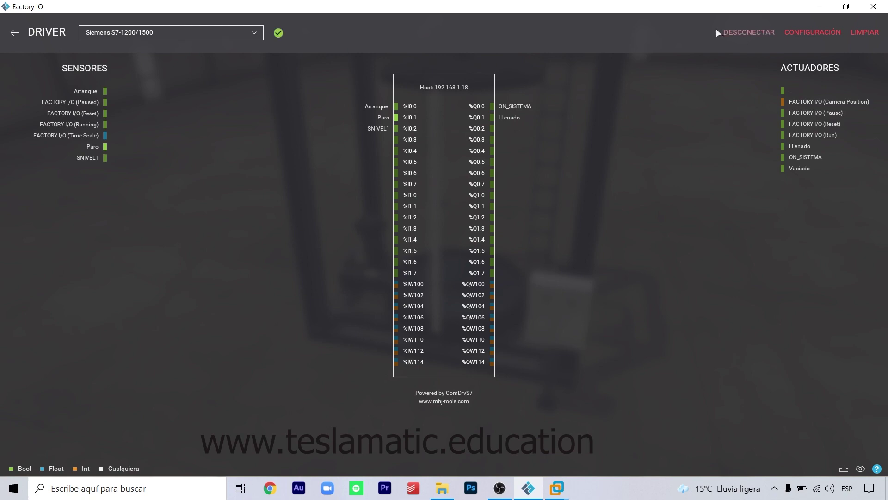
{"action": "left_click", "coordinate": [15, 32]}
Switch to TIA Portal, open PLC_1's device configuration and check the Ethernet addresses of its PROFINET interface
{"action": "mouse_move", "coordinate": [556, 488]}
{"action": "left_click", "coordinate": [617, 417]}
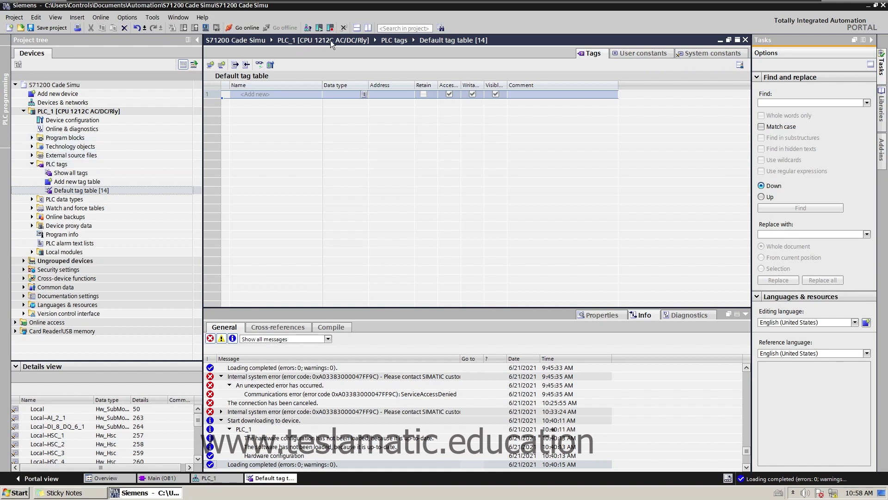
{"action": "double_click", "coordinate": [106, 113]}
{"action": "double_click", "coordinate": [105, 112]}
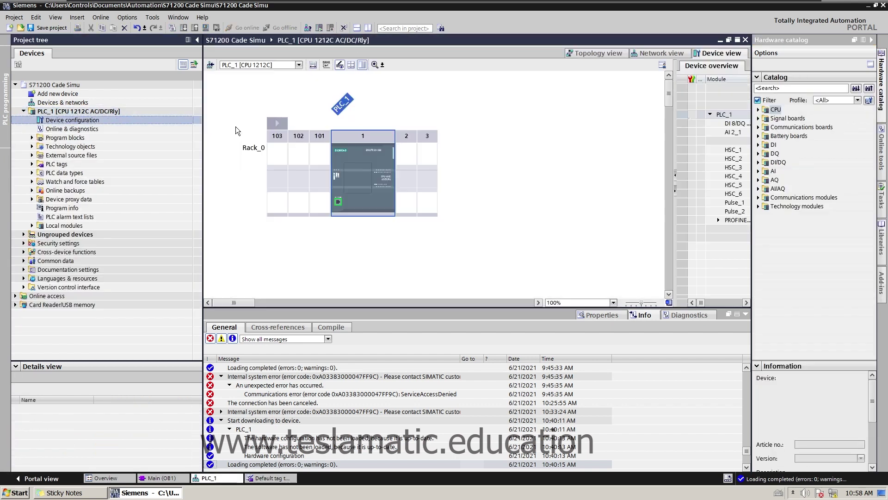
{"action": "double_click", "coordinate": [337, 200]}
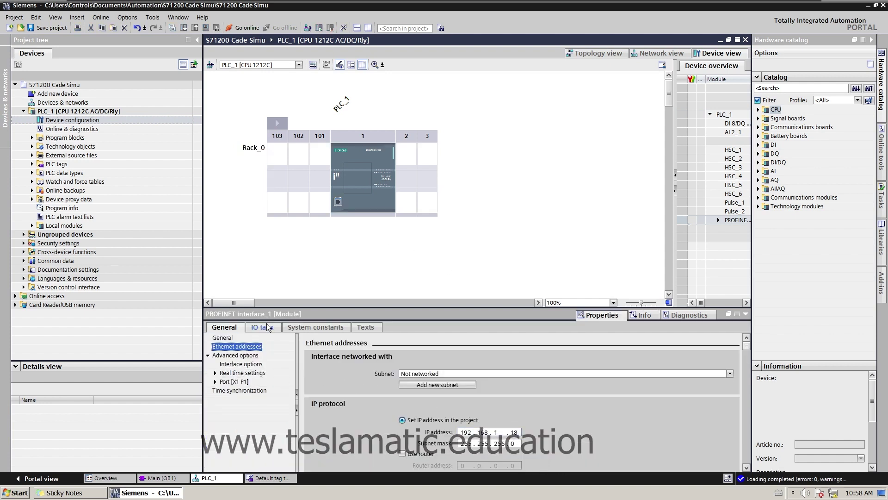
Examine the input and output addresses under DI 8/DQ 6 in the PLC_1 CPU properties
{"action": "left_click", "coordinate": [373, 154]}
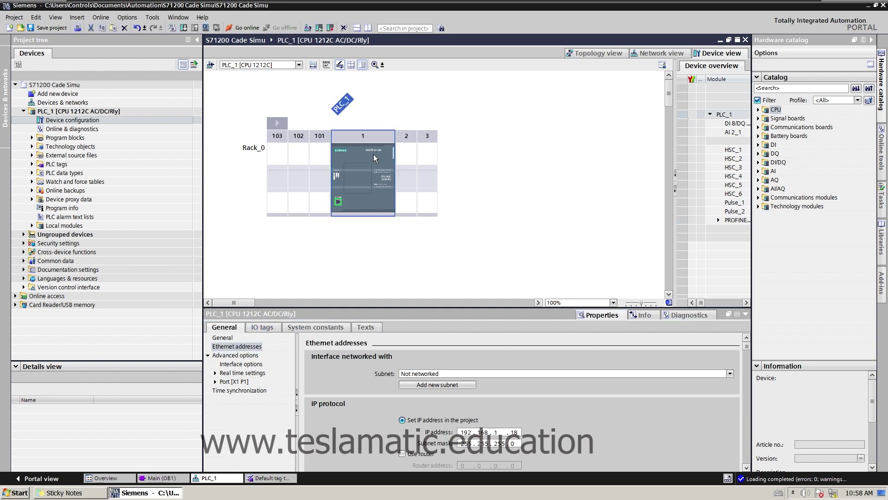
{"action": "double_click", "coordinate": [358, 154]}
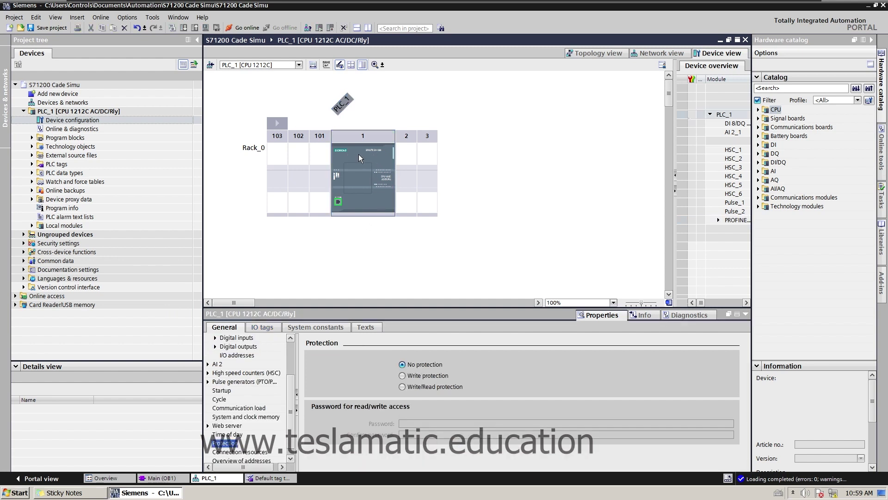
{"action": "left_click_drag", "start_coordinate": [293, 418], "coordinate": [291, 372]}
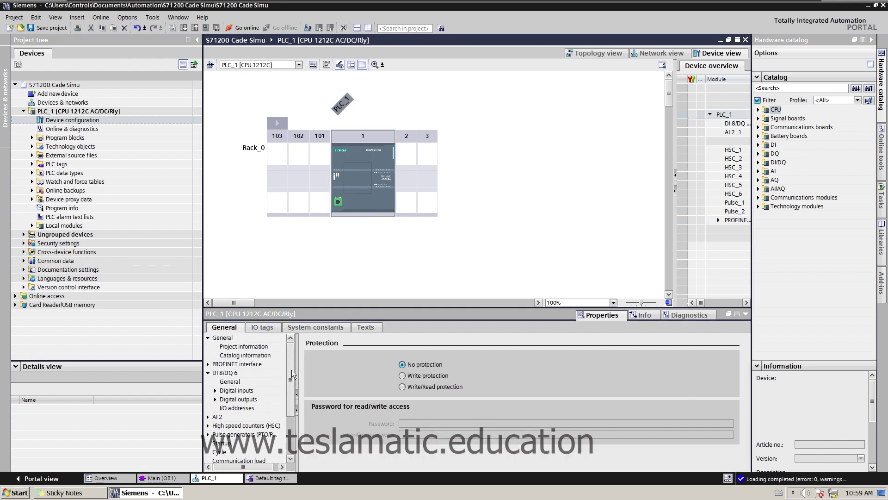
{"action": "left_click", "coordinate": [231, 374]}
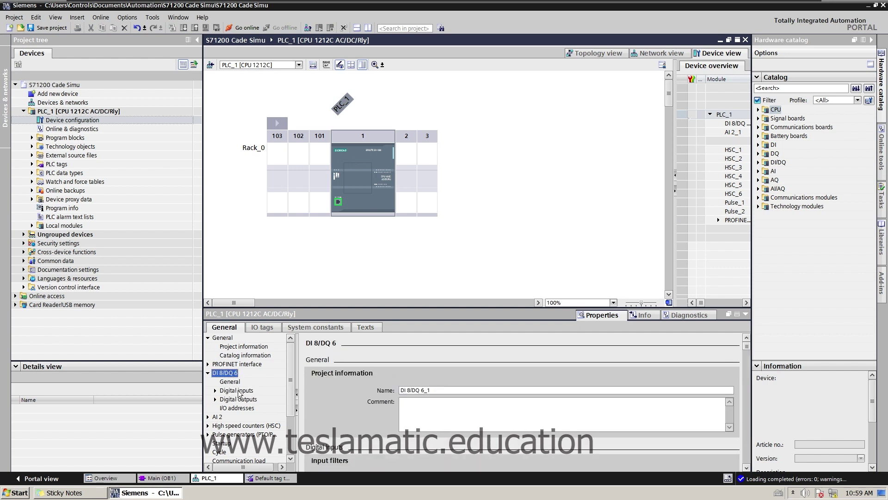
{"action": "left_click", "coordinate": [237, 391]}
{"action": "left_click", "coordinate": [248, 409]}
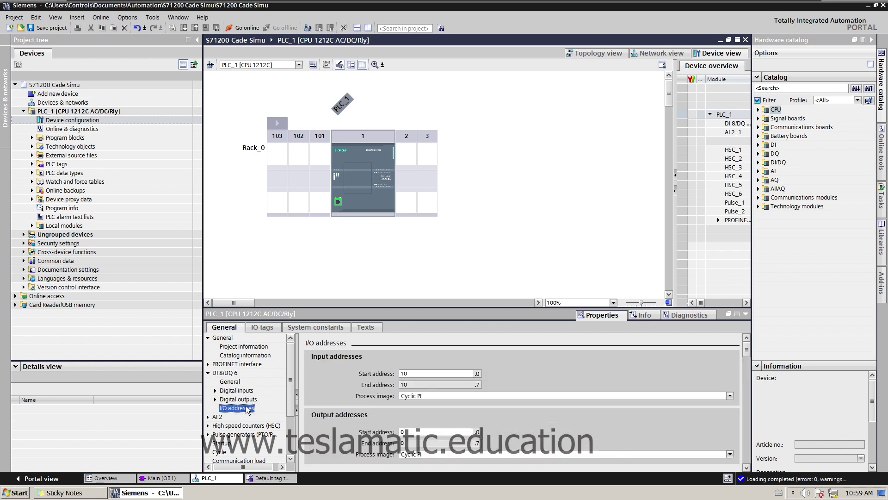
{"action": "left_click", "coordinate": [420, 373]}
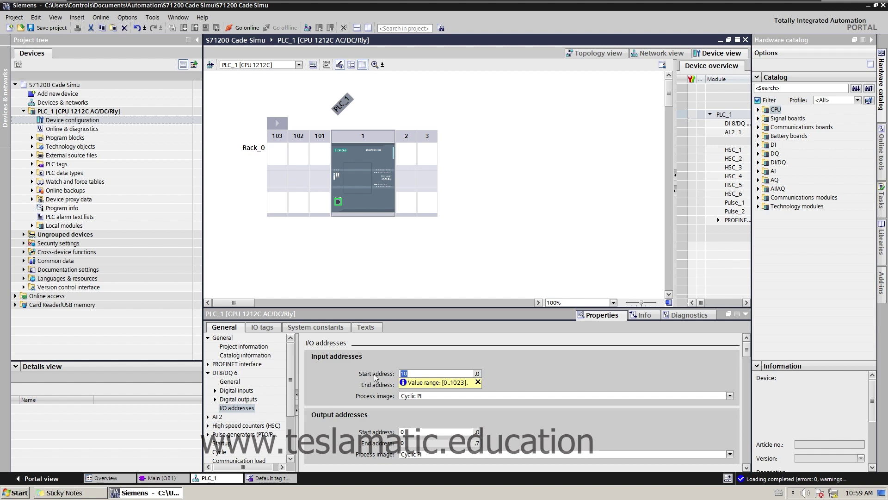
{"action": "left_click", "coordinate": [478, 382]}
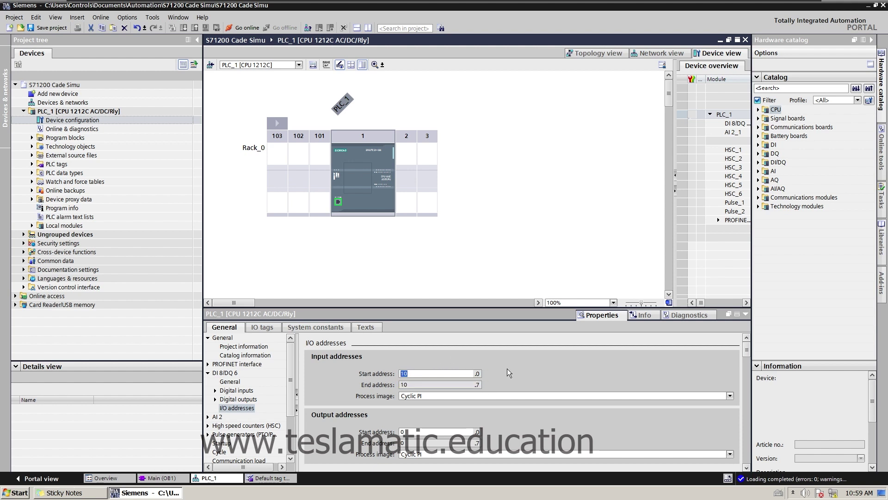
{"action": "scroll", "coordinate": [492, 398], "scroll_direction": "down", "scroll_amount": 2}
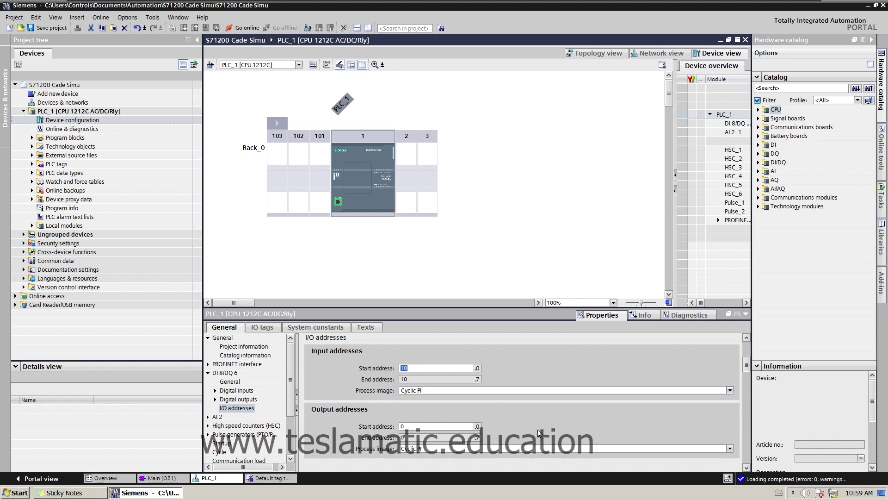
{"action": "scroll", "coordinate": [261, 456], "scroll_direction": "down", "scroll_amount": 3}
Check the Protection settings of the PLC_1 CPU and save the project
{"action": "left_click", "coordinate": [234, 434]}
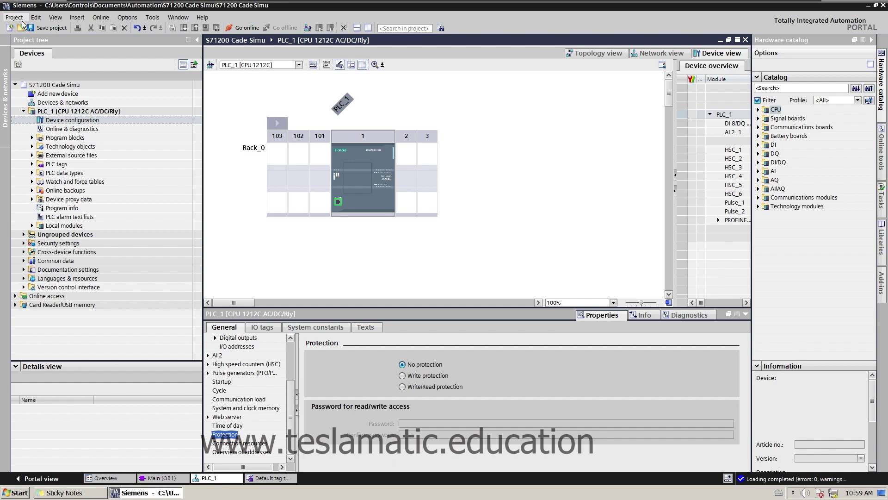
{"action": "left_click", "coordinate": [46, 28]}
{"action": "left_click", "coordinate": [383, 162]}
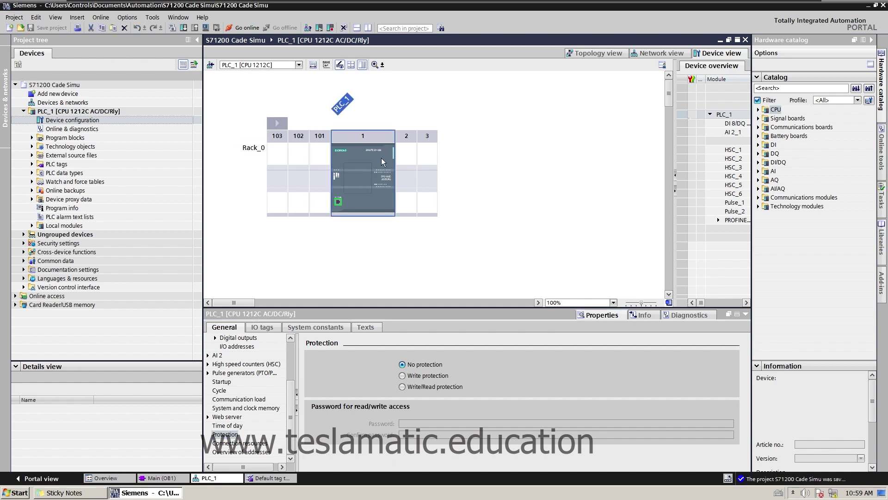
{"action": "left_click", "coordinate": [231, 434]}
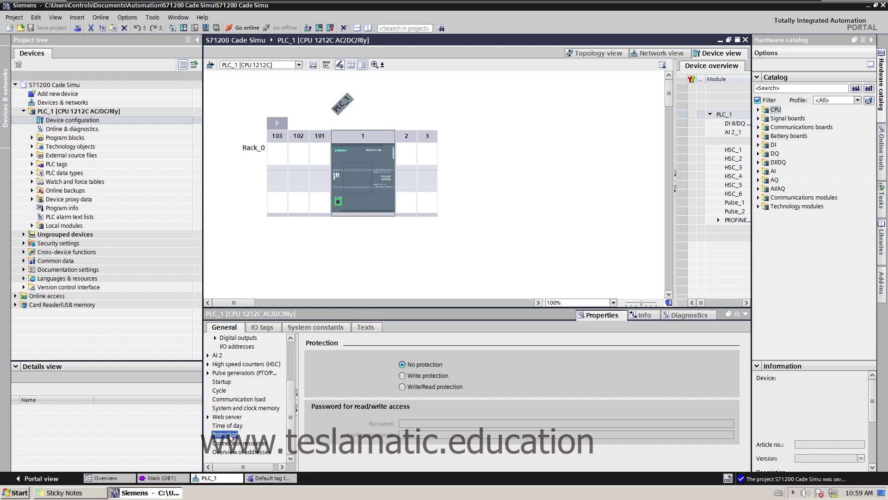
Set the start address of the DI 8/DQ 6 digital inputs to 11
{"action": "left_click", "coordinate": [237, 346]}
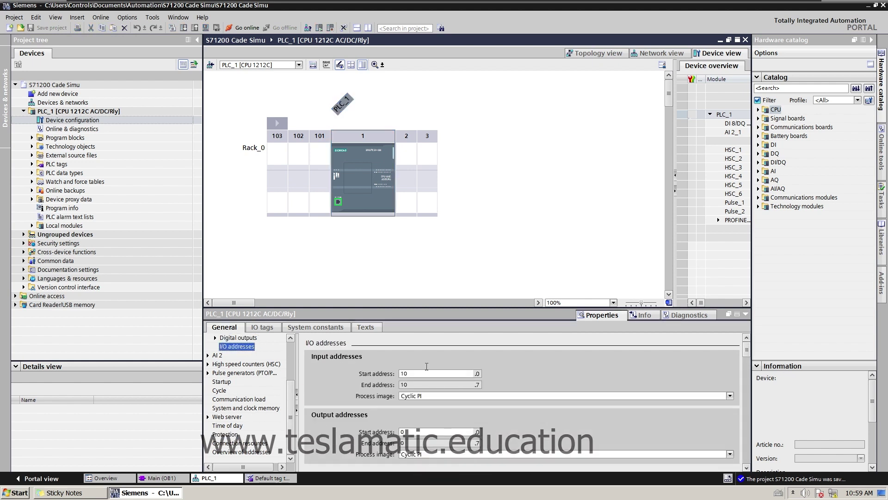
{"action": "left_click_drag", "start_coordinate": [422, 373], "coordinate": [389, 373]}
{"action": "type", "text": "11"}
{"action": "key", "text": "Return"}
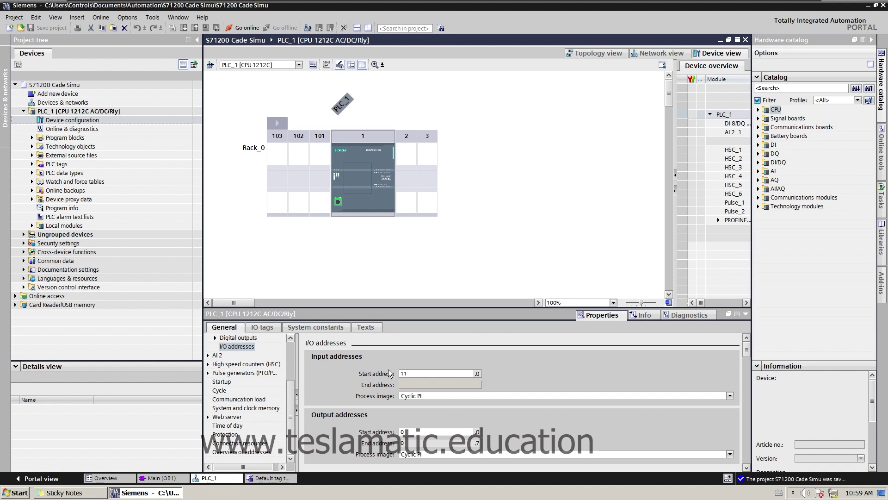
Compile the hardware and software (only changes) of PLC_1
{"action": "right_click", "coordinate": [373, 164]}
{"action": "mouse_move", "coordinate": [438, 248]}
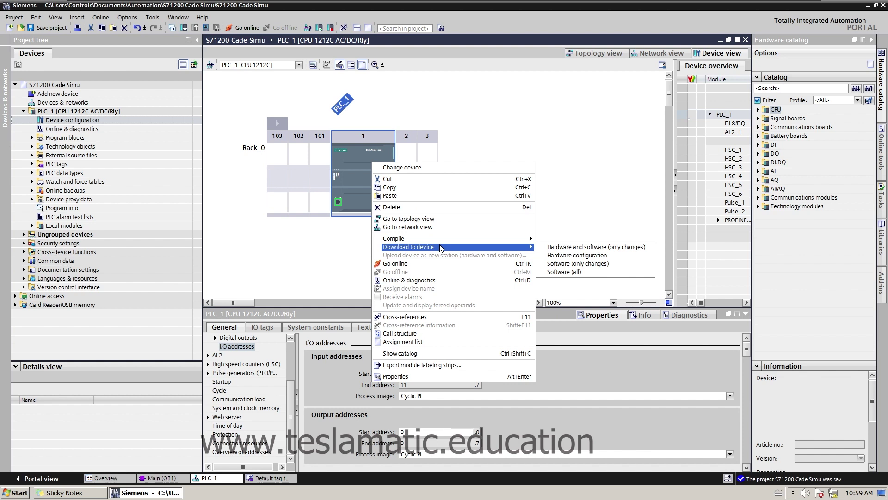
{"action": "mouse_move", "coordinate": [528, 240]}
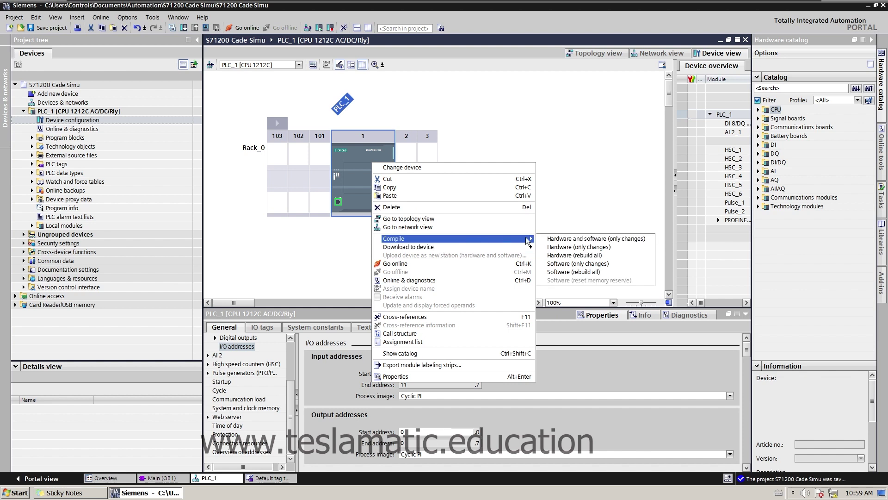
{"action": "left_click", "coordinate": [568, 239]}
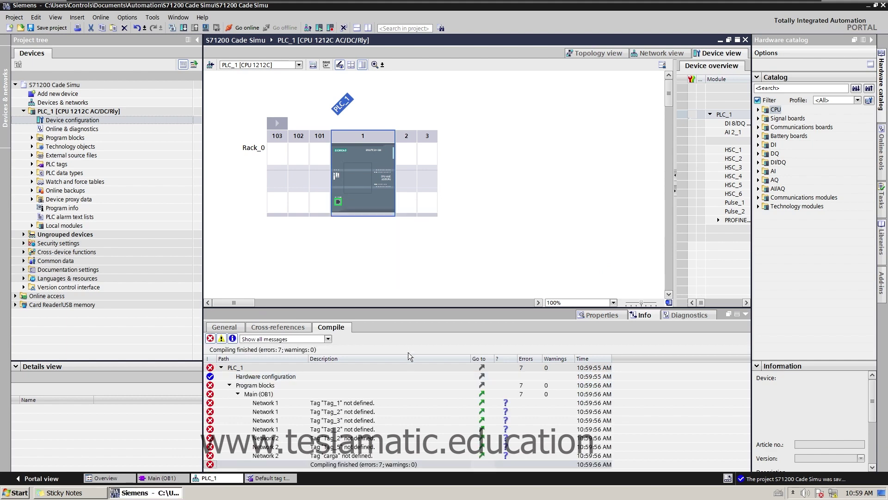
Open the Main [OB1] program block and delete its existing networks 1 and 2
{"action": "left_click", "coordinate": [32, 137]}
{"action": "double_click", "coordinate": [53, 156]}
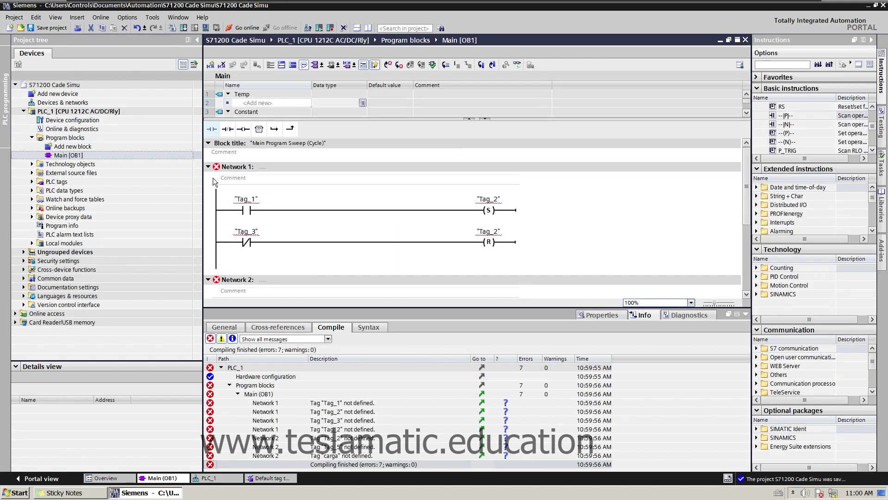
{"action": "left_click", "coordinate": [247, 170]}
{"action": "key", "text": "Delete"}
{"action": "key", "text": "Delete"}
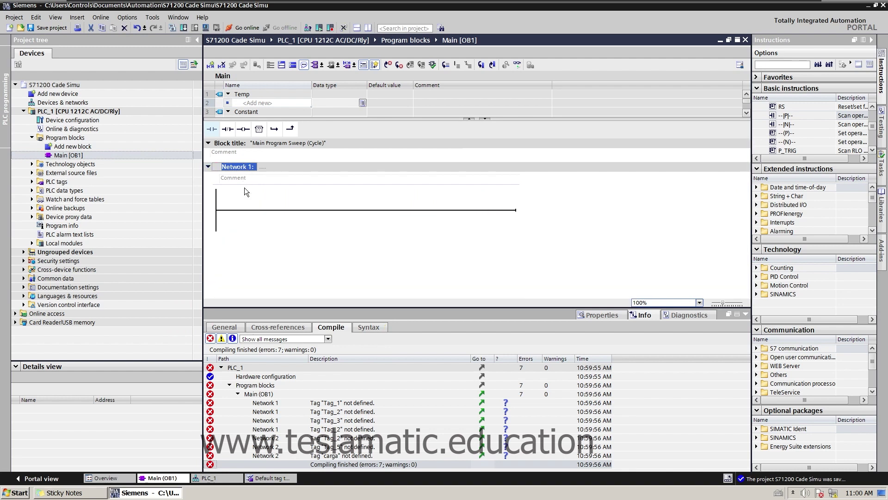
Return to PLC_1's device configuration and download the hardware configuration to the device
{"action": "double_click", "coordinate": [86, 121]}
{"action": "right_click", "coordinate": [375, 157]}
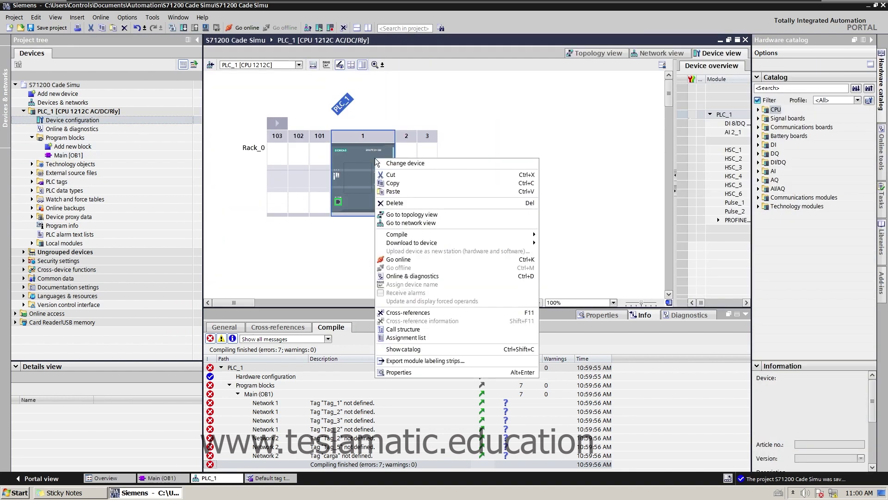
{"action": "mouse_move", "coordinate": [476, 245]}
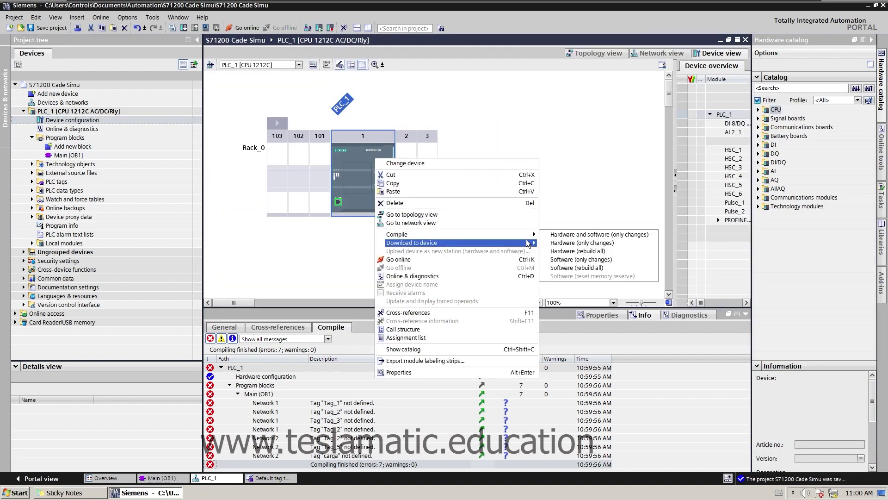
{"action": "left_click", "coordinate": [581, 250]}
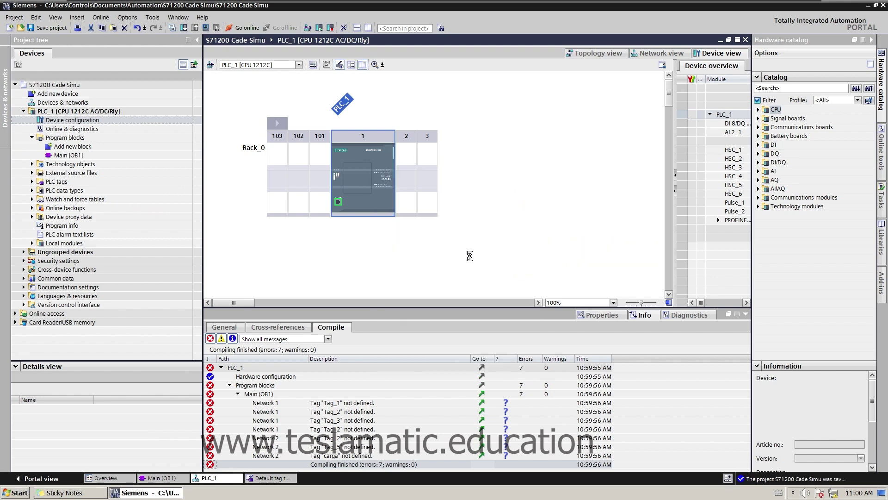
{"action": "left_click", "coordinate": [516, 338]}
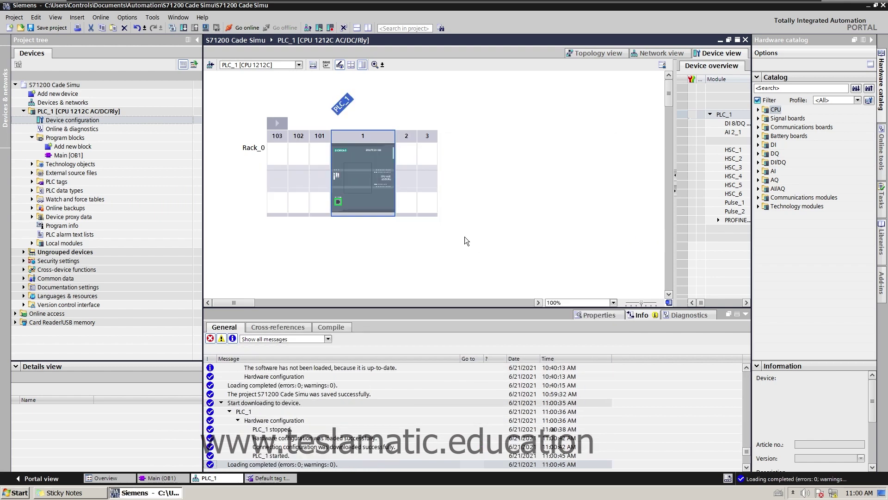
Set the digital inputs' start address to 10 and download the hardware configuration to PLC_1, starting the module after loading
{"action": "left_click", "coordinate": [377, 160]}
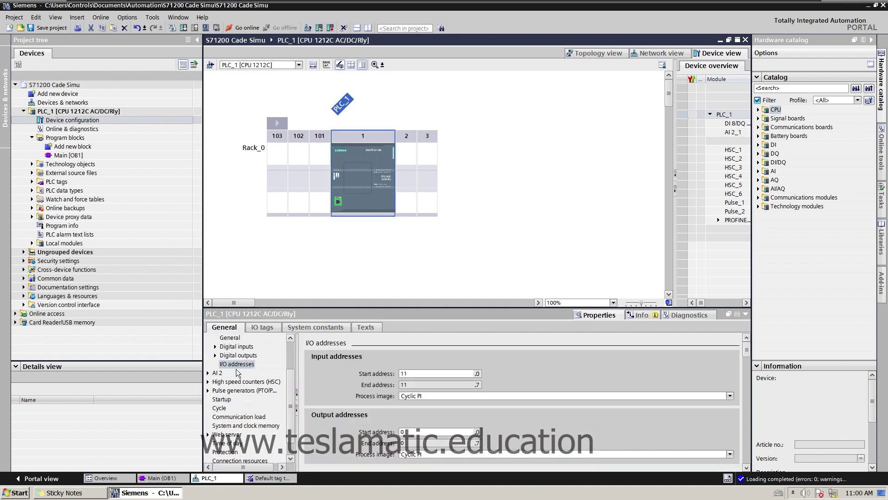
{"action": "left_click", "coordinate": [418, 373]}
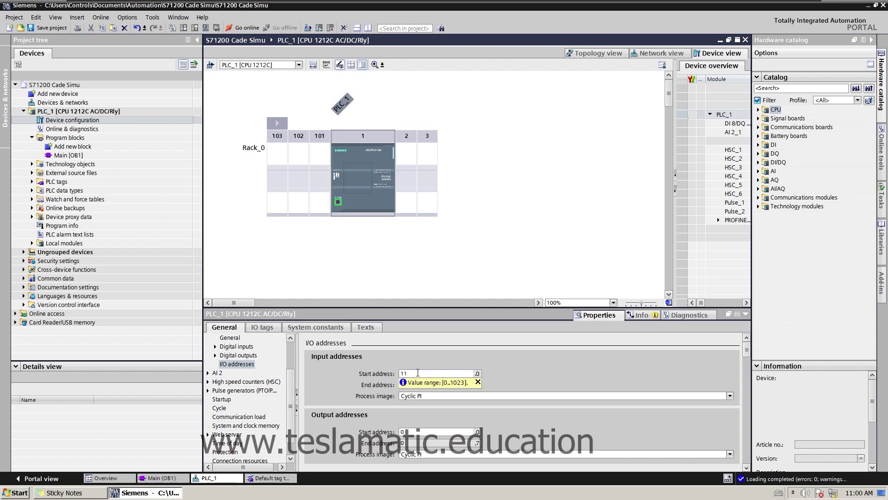
{"action": "right_click", "coordinate": [384, 159]}
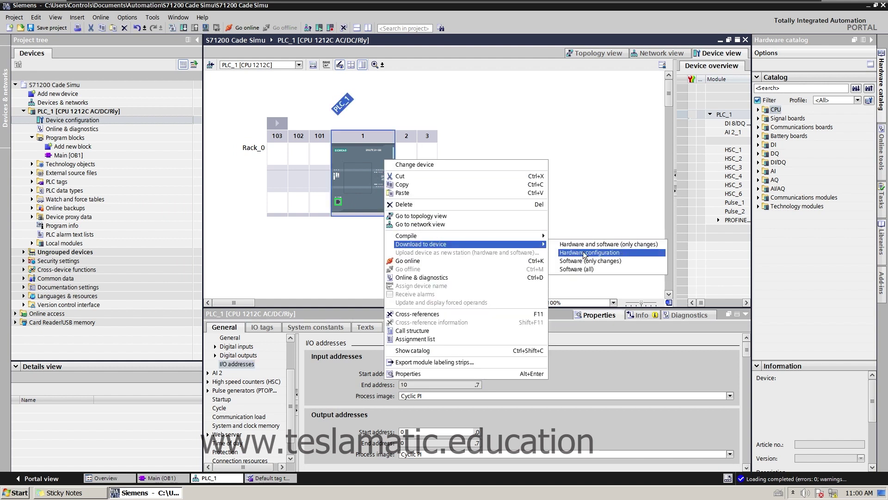
{"action": "left_click", "coordinate": [614, 261]}
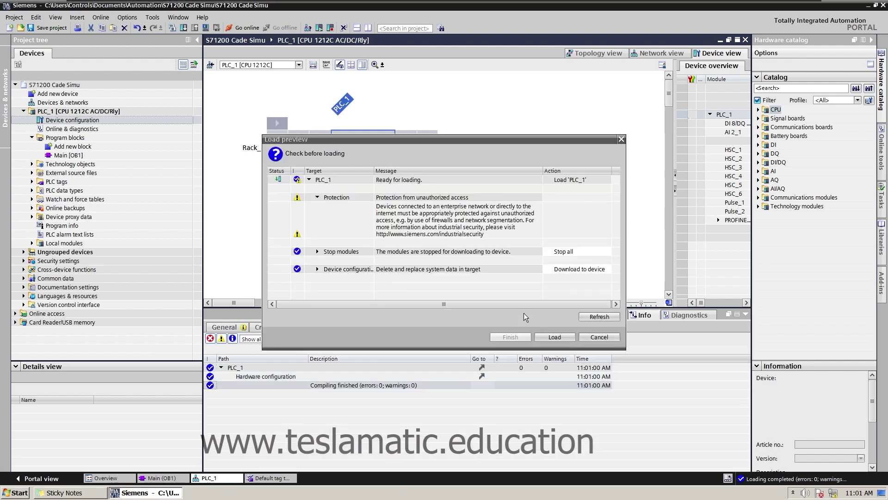
{"action": "left_click", "coordinate": [552, 336]}
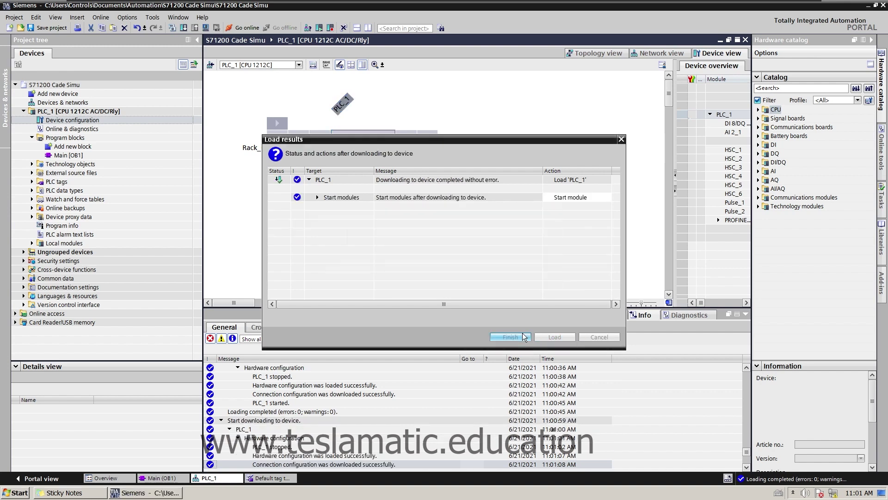
{"action": "left_click", "coordinate": [511, 337]}
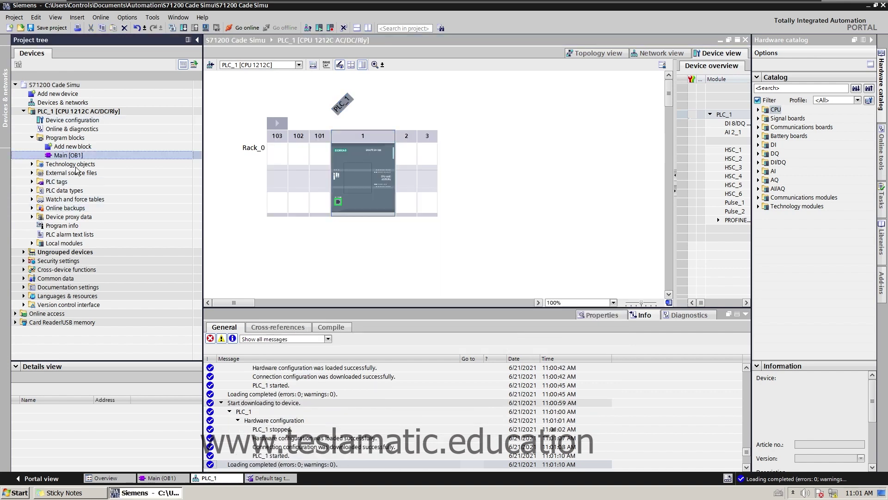
Open PLC_1's default tag table, switch to Factory IO to check the sensor input addresses, and return to TIA Portal
{"action": "double_click", "coordinate": [57, 182]}
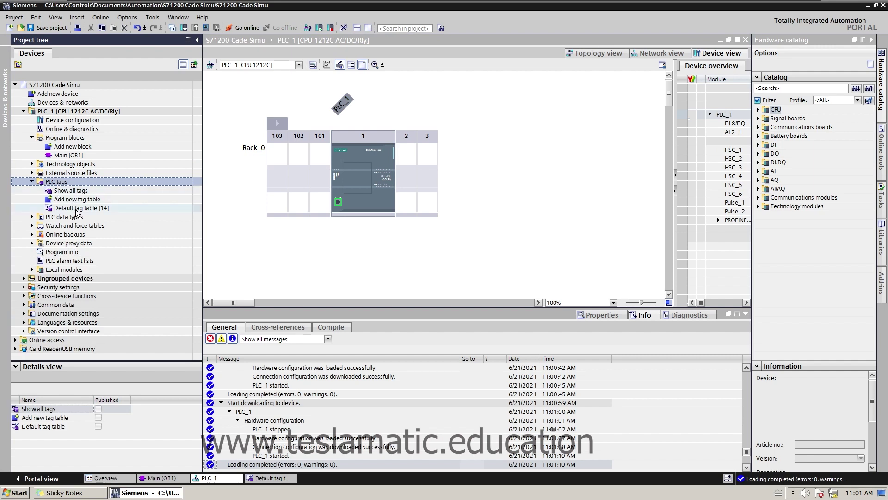
{"action": "double_click", "coordinate": [76, 208]}
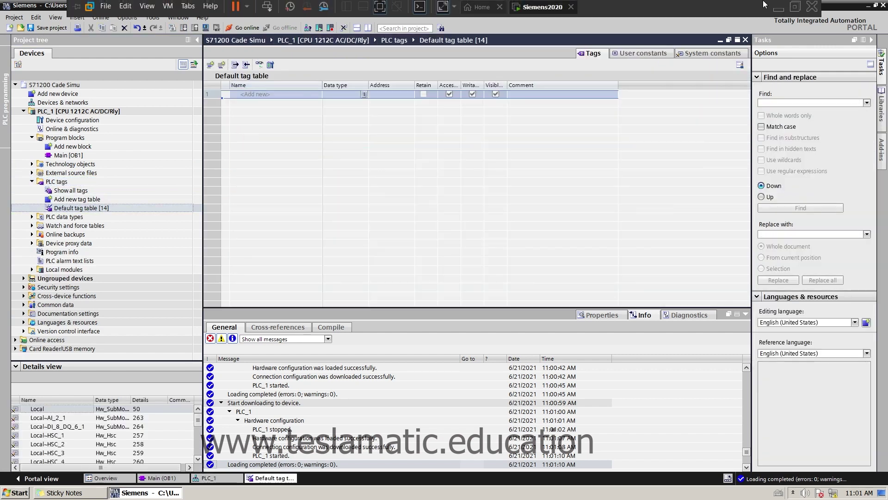
{"action": "left_click", "coordinate": [775, 11]}
{"action": "left_click", "coordinate": [855, 468]}
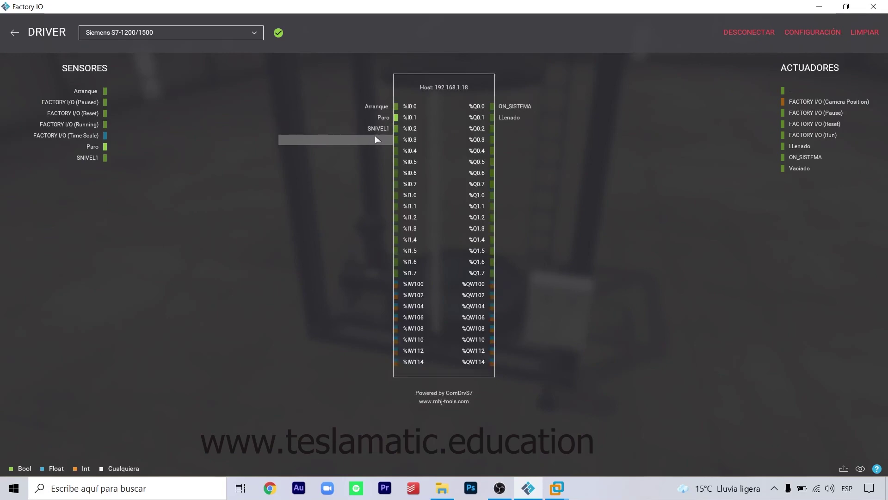
{"action": "left_click", "coordinate": [817, 10]}
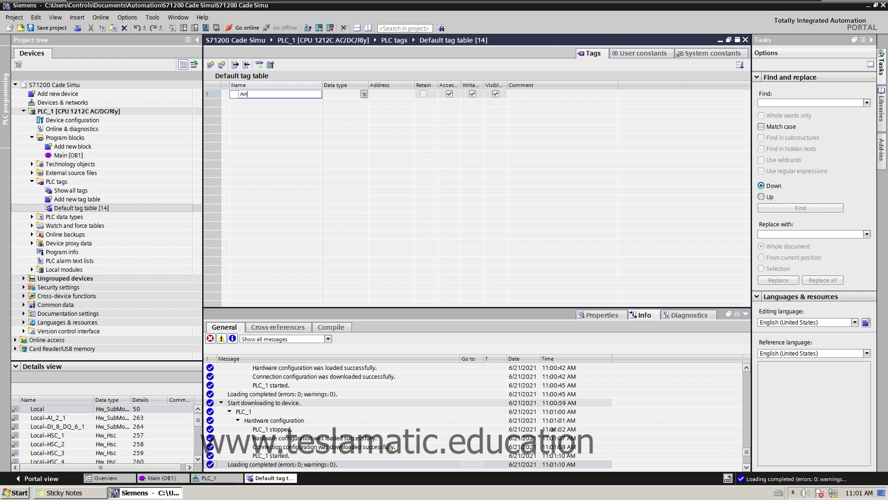
Add the Bool tags Arranque (%I0.0), Paro (%I0.1) and SNIVEL1 (%I0.2) to the default tag table
{"action": "type", "text": "Arranque"}
{"action": "key", "text": "Return"}
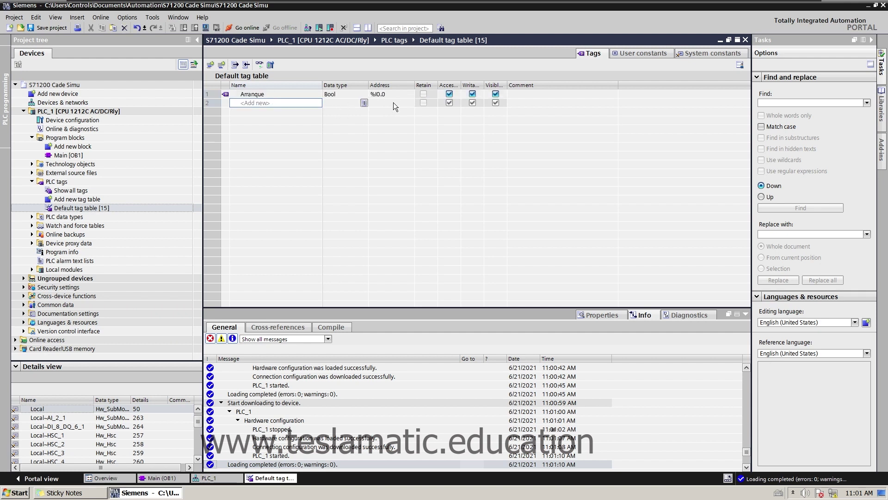
{"action": "type", "text": "Paro"}
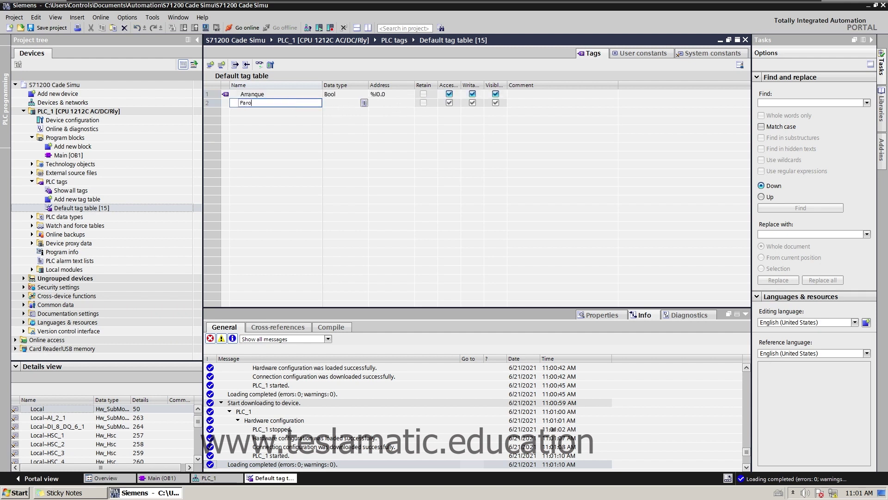
{"action": "key", "text": "Return"}
{"action": "type", "text": "SN"}
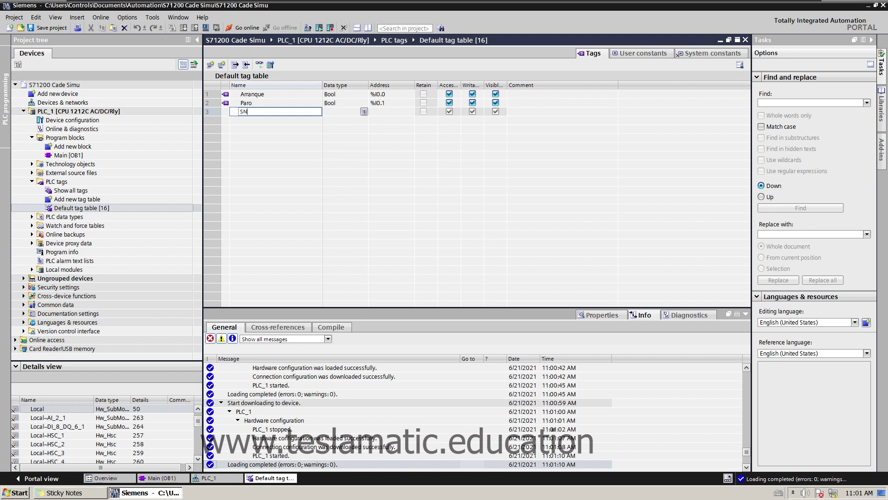
{"action": "type", "text": "IVEL1"}
{"action": "key", "text": "Return"}
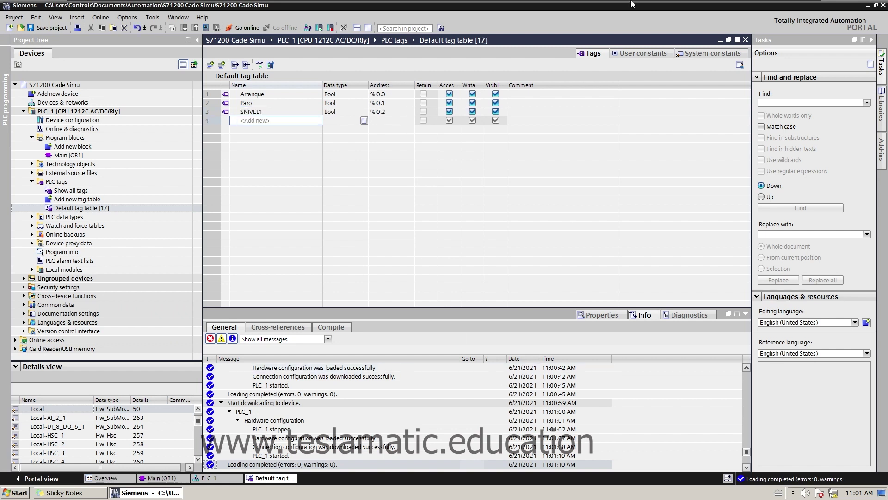
Switch to Factory IO to check the actuator output addresses in the driver mapping, and return to TIA Portal
{"action": "left_click", "coordinate": [778, 10]}
{"action": "left_click", "coordinate": [528, 488]}
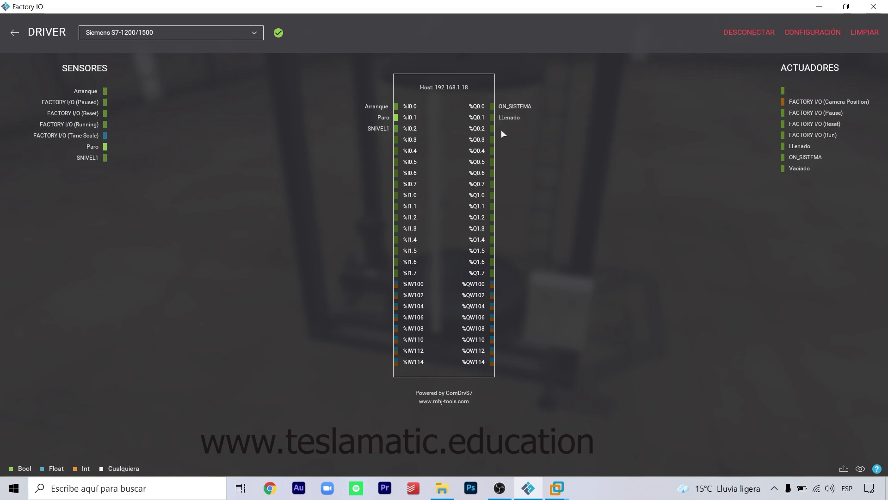
{"action": "mouse_move", "coordinate": [557, 488]}
{"action": "left_click", "coordinate": [620, 425]}
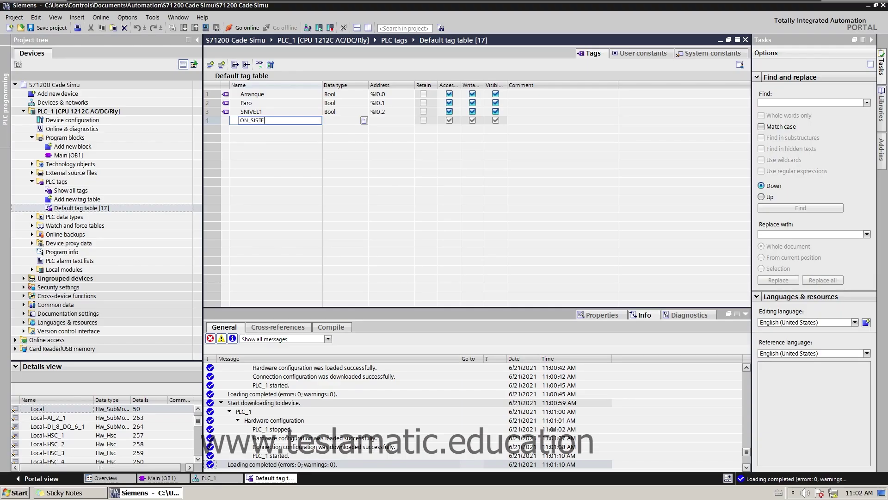
Add the tag ON_SISTEMA to the default tag table with operand identifier Q, address 0 and bit number 0
{"action": "type", "text": "ON_SISTEMA"}
{"action": "left_click", "coordinate": [403, 121]}
{"action": "left_click", "coordinate": [410, 121]}
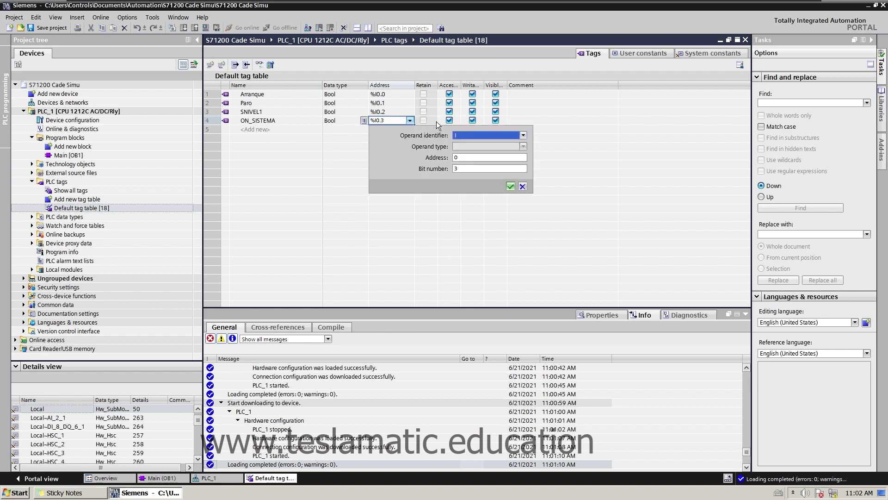
{"action": "left_click", "coordinate": [523, 135]}
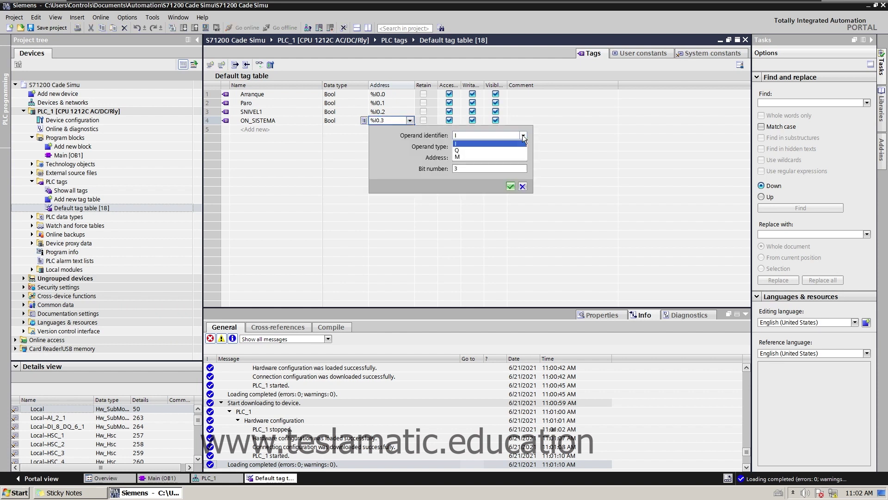
{"action": "left_click", "coordinate": [471, 151]}
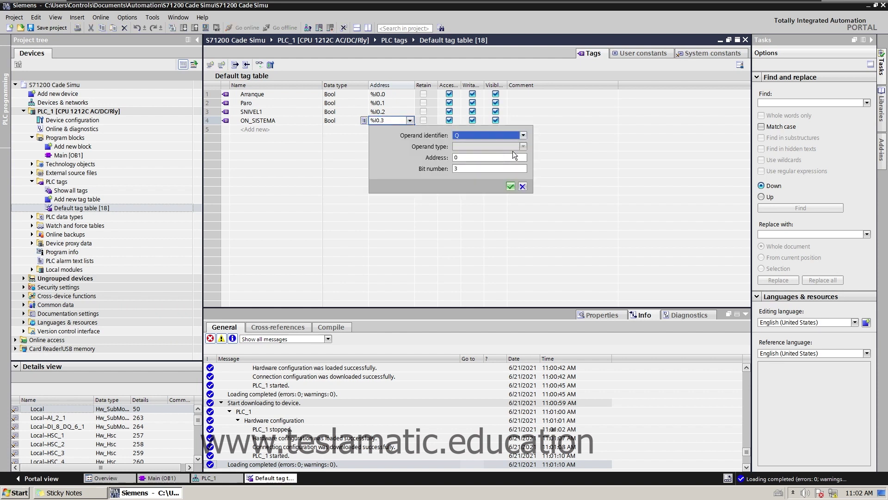
{"action": "double_click", "coordinate": [460, 168]}
{"action": "type", "text": "0"}
{"action": "left_click", "coordinate": [510, 186]}
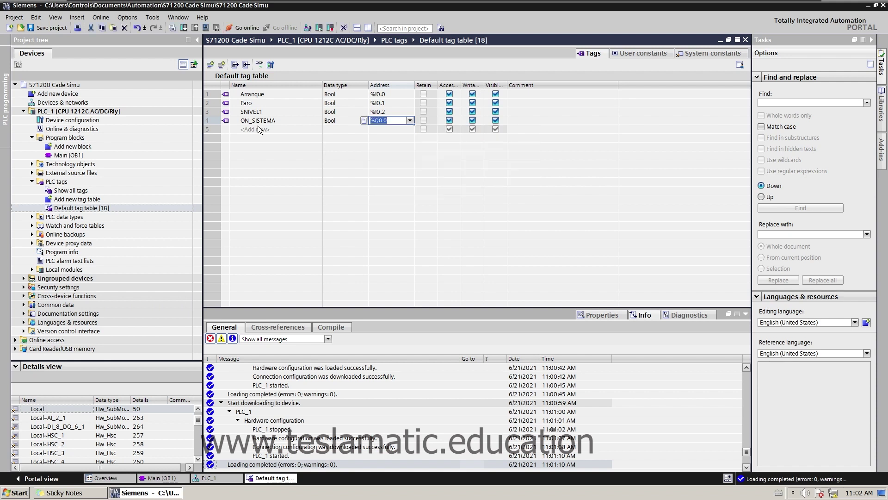
Add the Bool tag LLENADO at address %Q0.1 to the default tag table
{"action": "left_click", "coordinate": [259, 129]}
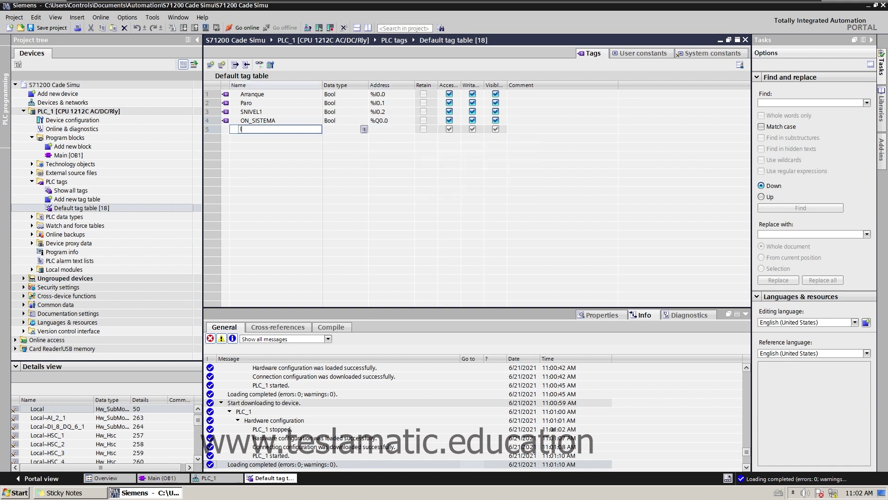
{"action": "type", "text": "LLENADO"}
{"action": "key", "text": "Return"}
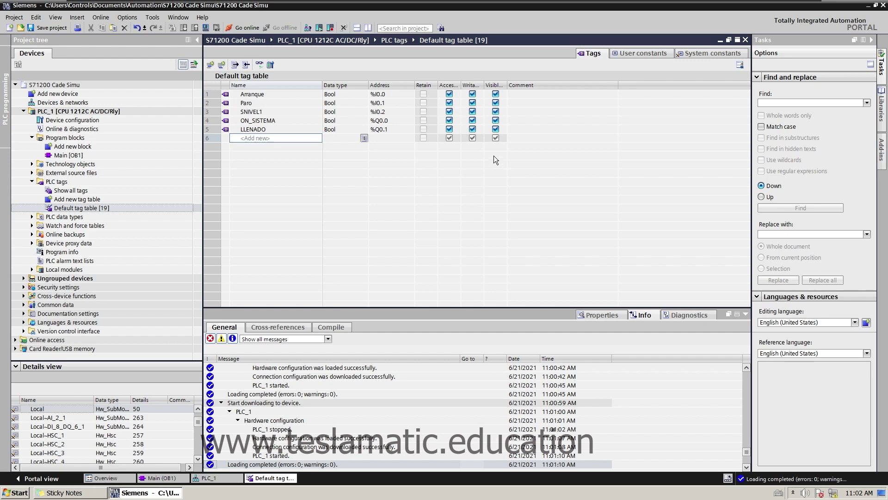
Open Main [OB1] and insert a normally open contact in Network 1, plus another on a second branch from the power rail
{"action": "double_click", "coordinate": [68, 155]}
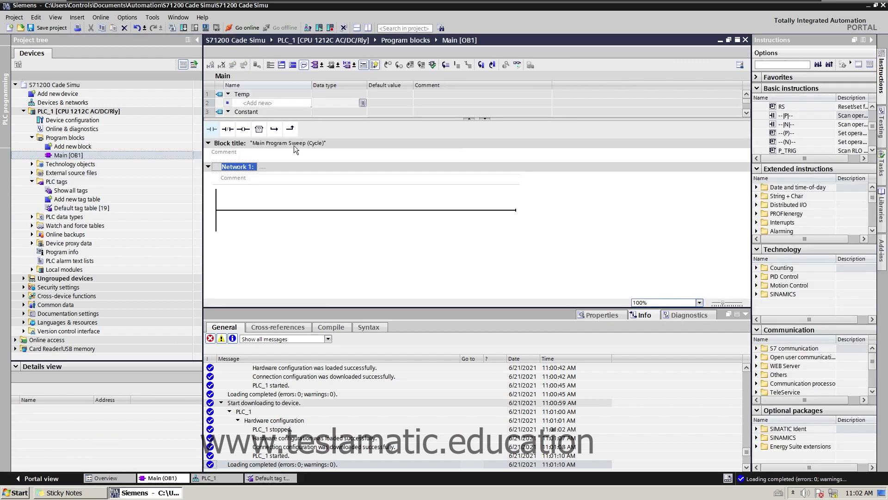
{"action": "left_click", "coordinate": [223, 208]}
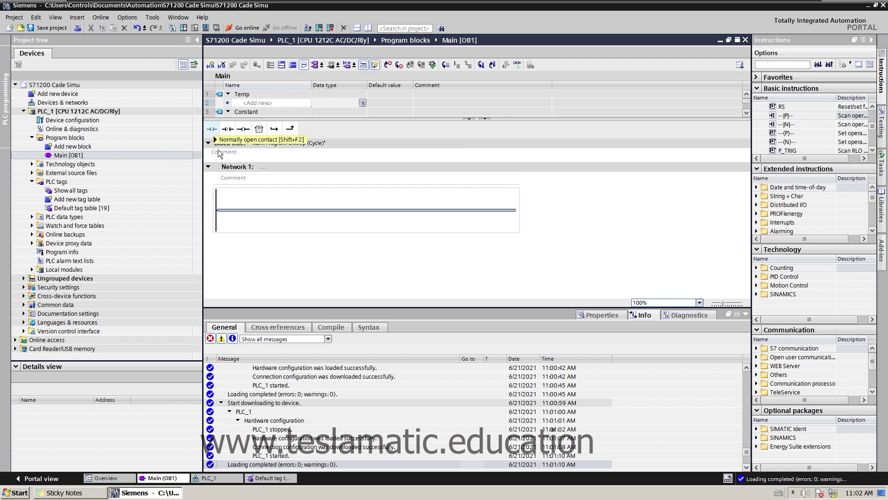
{"action": "left_click", "coordinate": [211, 128]}
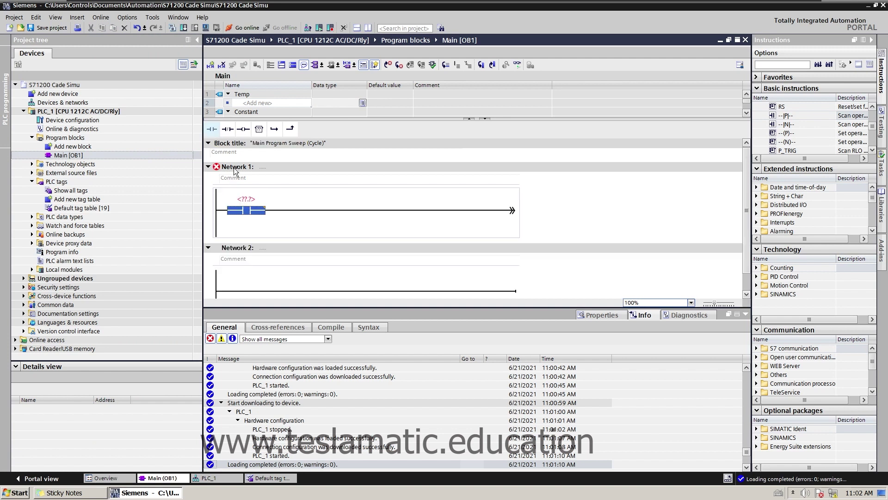
{"action": "left_click", "coordinate": [218, 234]}
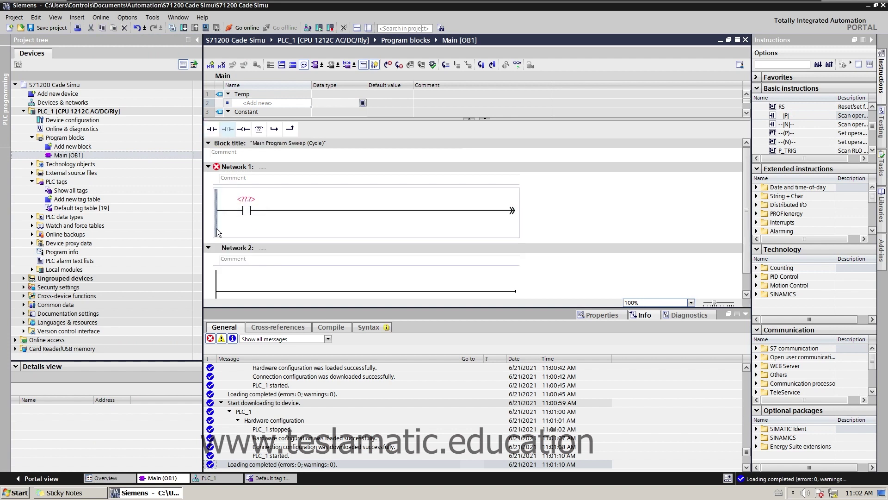
{"action": "left_click", "coordinate": [291, 130]}
{"action": "left_click", "coordinate": [211, 128]}
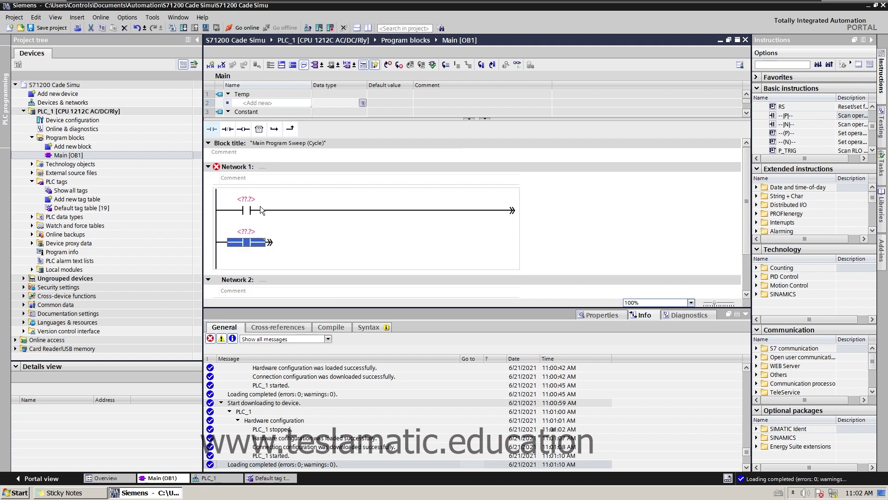
Add a set coil to the first rung and a reset coil to the second rung of Network 1
{"action": "left_click", "coordinate": [261, 210]}
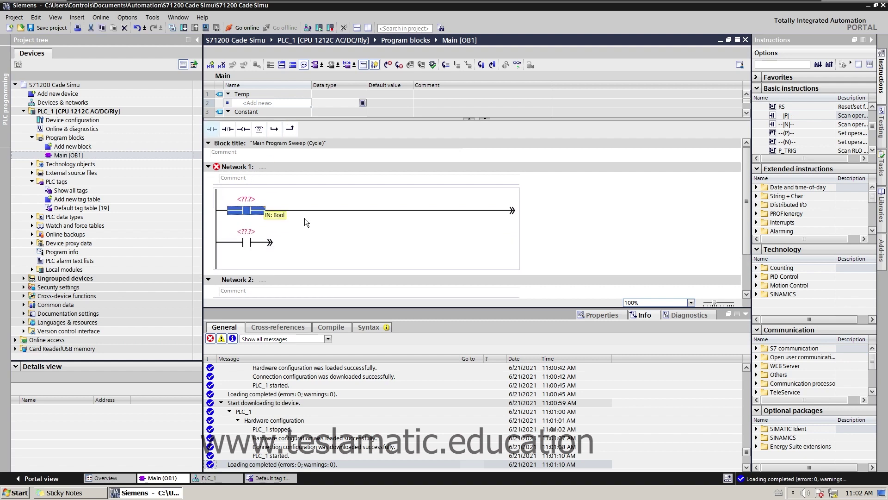
{"action": "left_click", "coordinate": [247, 132]}
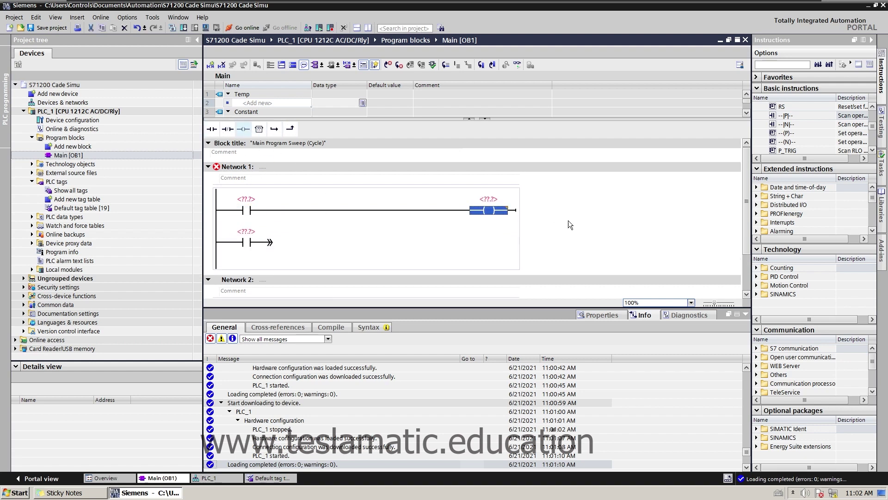
{"action": "left_click", "coordinate": [507, 209]}
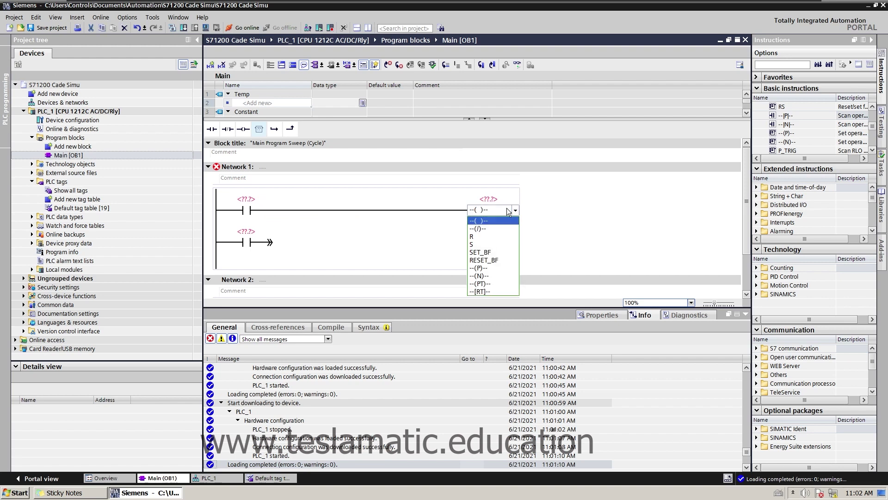
{"action": "left_click", "coordinate": [496, 244]}
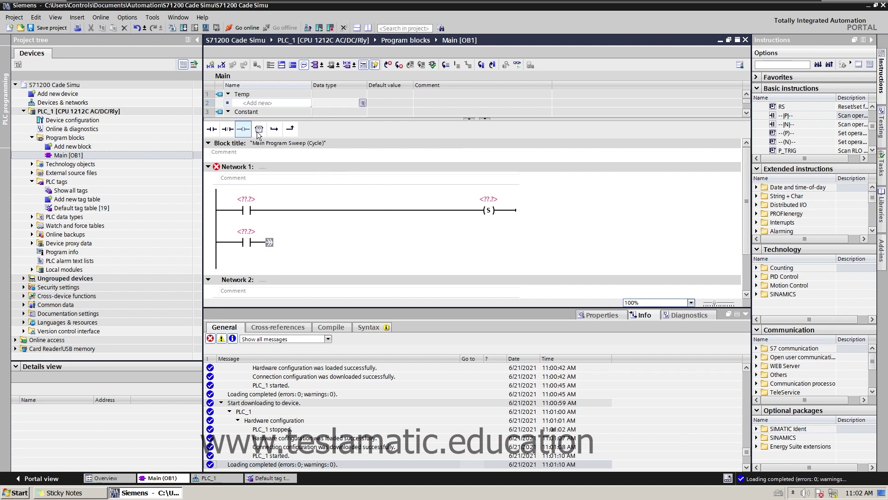
{"action": "left_click", "coordinate": [243, 128]}
{"action": "left_click", "coordinate": [508, 244]}
{"action": "left_click", "coordinate": [497, 267]}
Assign the tag Arranque to the first rung's contact and ON_SISTEMA to its set coil
{"action": "left_click", "coordinate": [246, 199]}
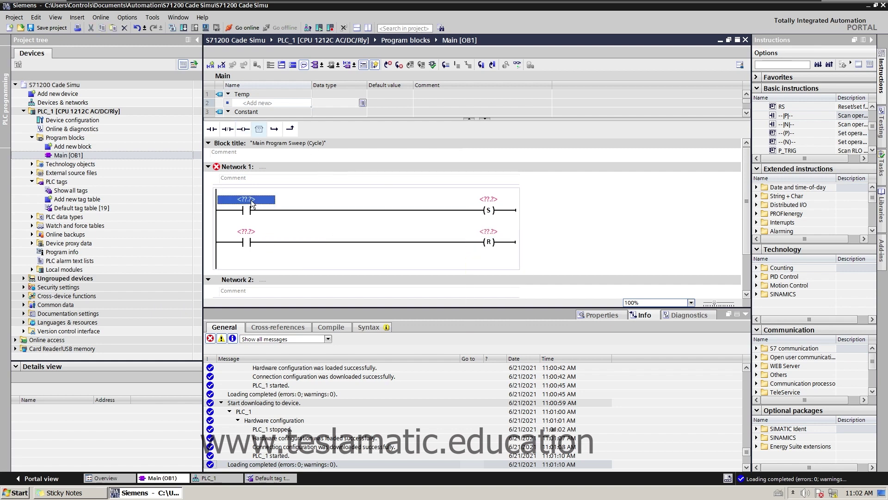
{"action": "type", "text": "A"}
{"action": "left_click", "coordinate": [252, 211]}
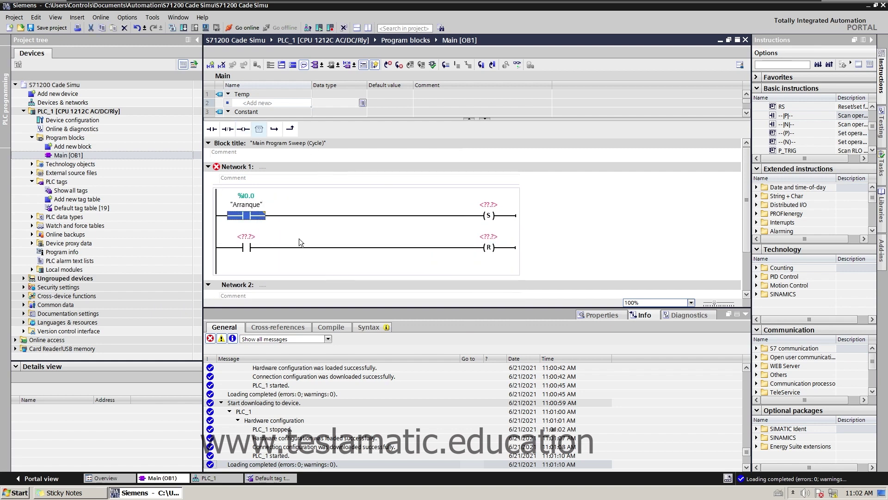
{"action": "left_click", "coordinate": [489, 203]}
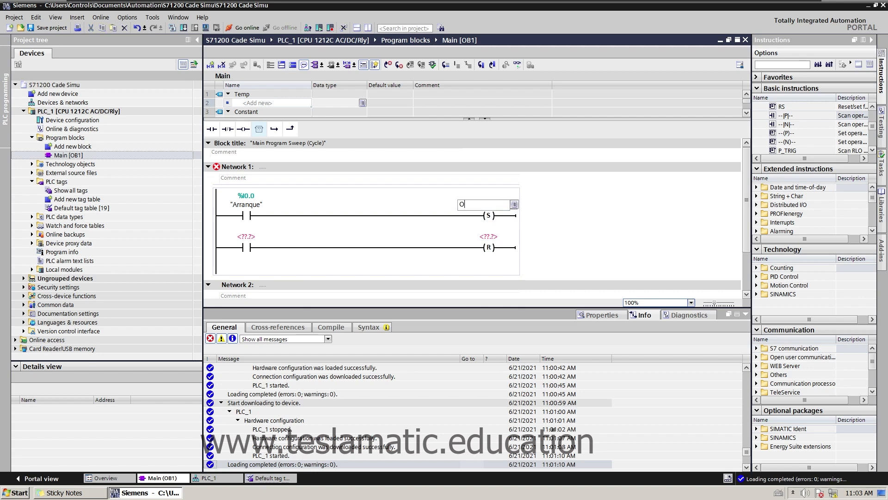
{"action": "type", "text": "O"}
{"action": "left_click", "coordinate": [488, 218]}
Replace the second rung's normally open contact with a normally closed one assigned to the tag Paro
{"action": "left_click", "coordinate": [262, 239]}
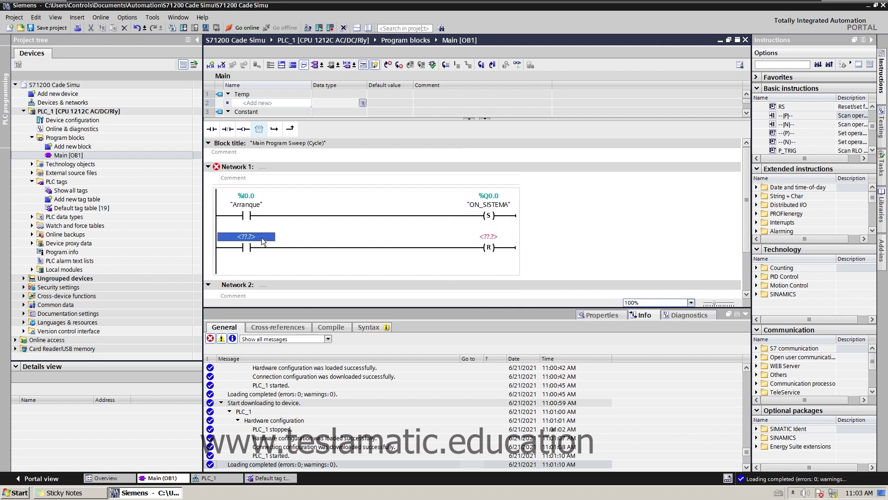
{"action": "left_click", "coordinate": [262, 235]}
{"action": "left_click", "coordinate": [246, 249]}
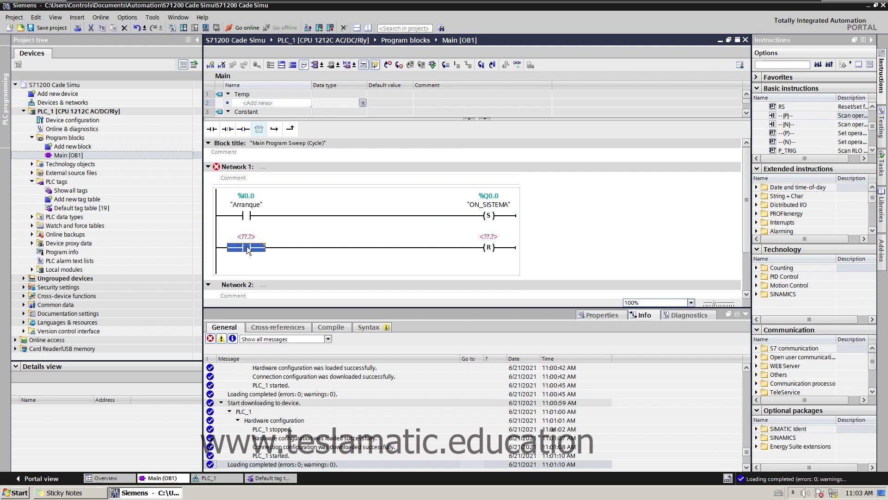
{"action": "key", "text": "Delete"}
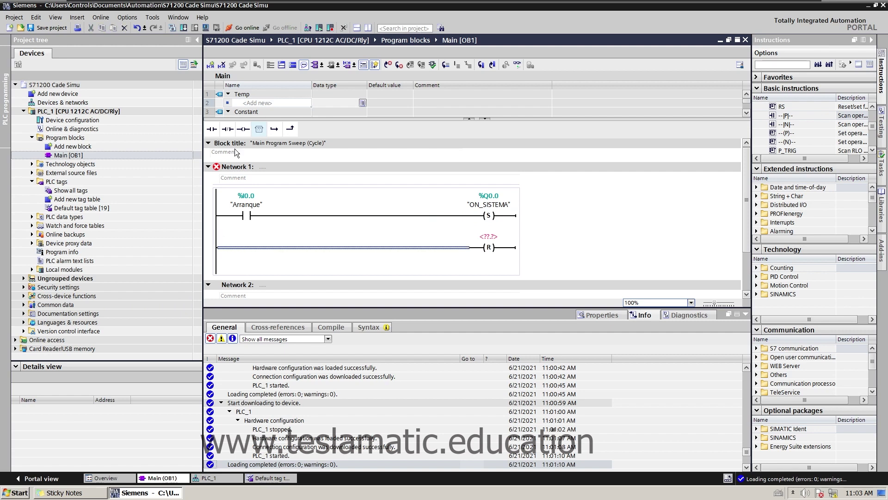
{"action": "left_click", "coordinate": [227, 129]}
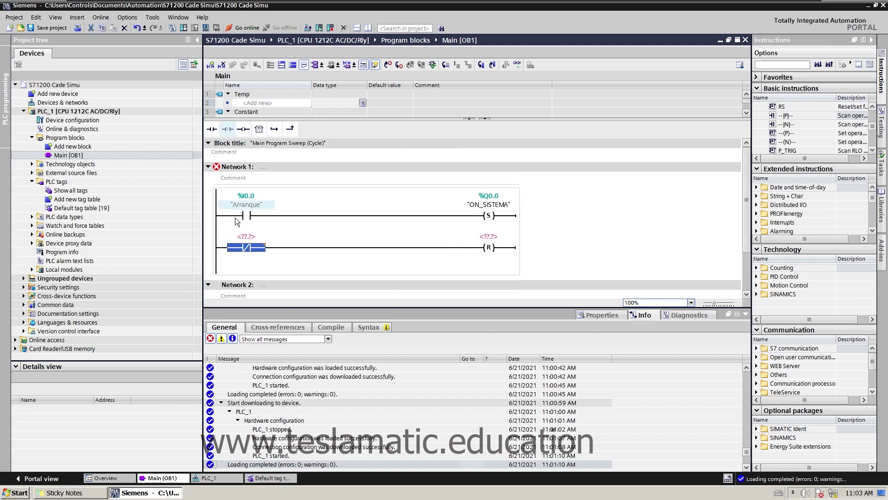
{"action": "left_click", "coordinate": [249, 237]}
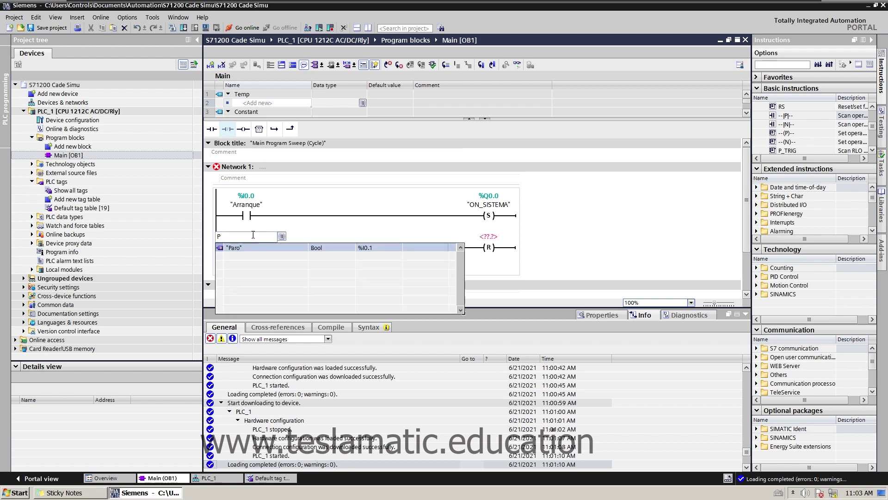
{"action": "left_click", "coordinate": [250, 249]}
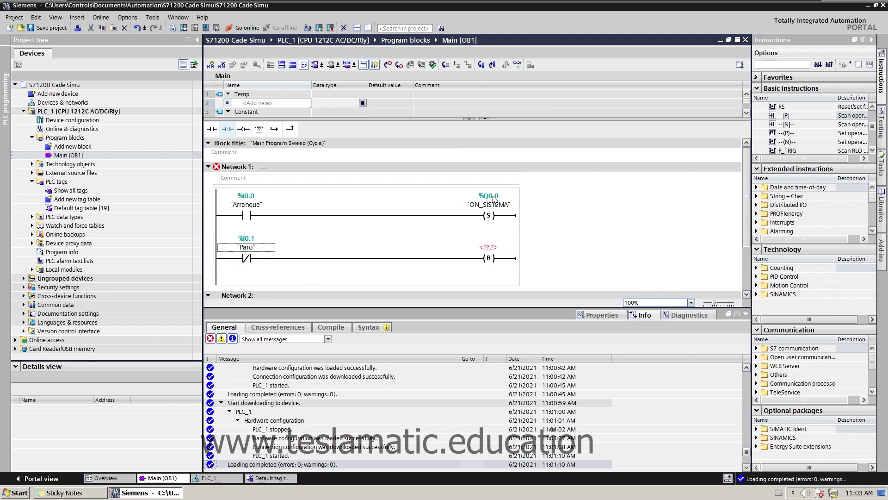
Assign the tag ON_SISTEMA to the reset coil on the second rung of Network 1
{"action": "left_click", "coordinate": [493, 248]}
{"action": "type", "text": "o"}
{"action": "left_click", "coordinate": [489, 260]}
Insert a normally open contact at the start of Network 2 and assign it the tag ON_SISTEMA
{"action": "scroll", "coordinate": [590, 233], "scroll_direction": "down", "scroll_amount": 3}
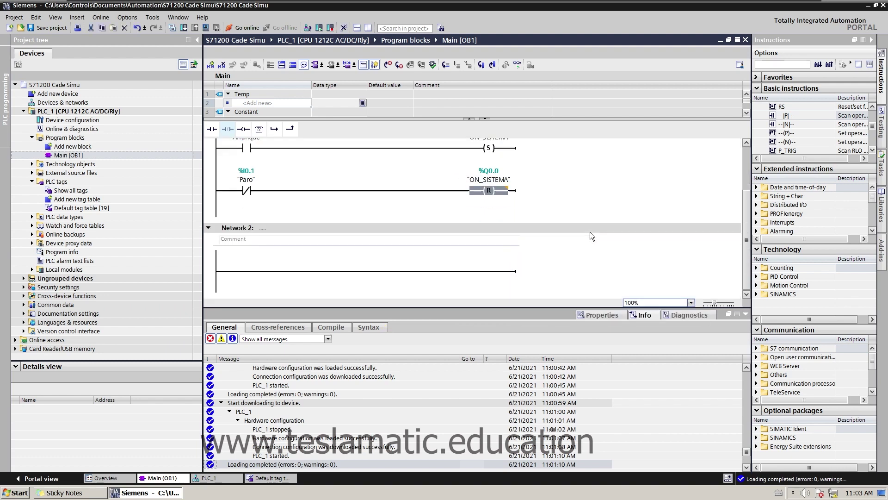
{"action": "left_click", "coordinate": [589, 232]}
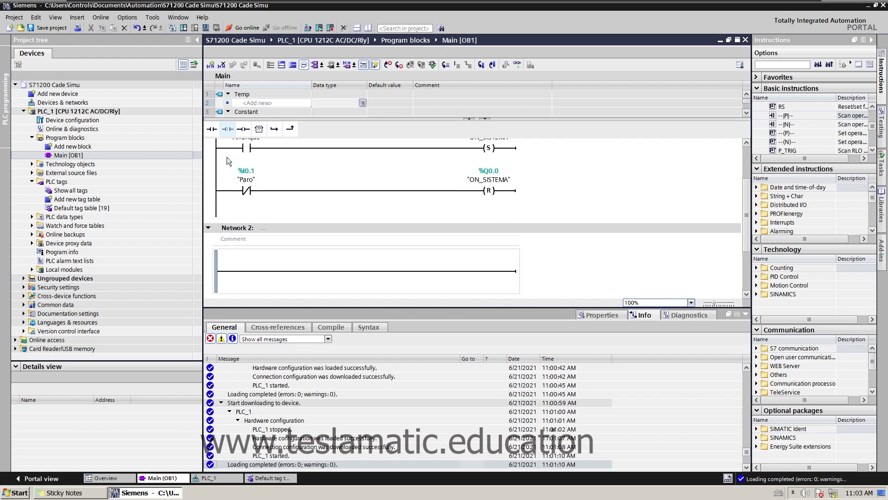
{"action": "left_click", "coordinate": [228, 129]}
{"action": "type", "text": "O"}
{"action": "left_click", "coordinate": [253, 271]}
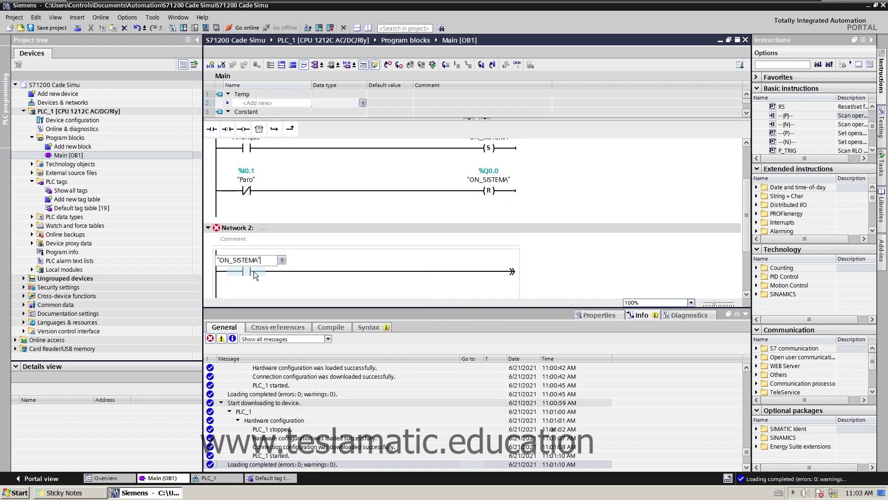
{"action": "key", "text": "Return"}
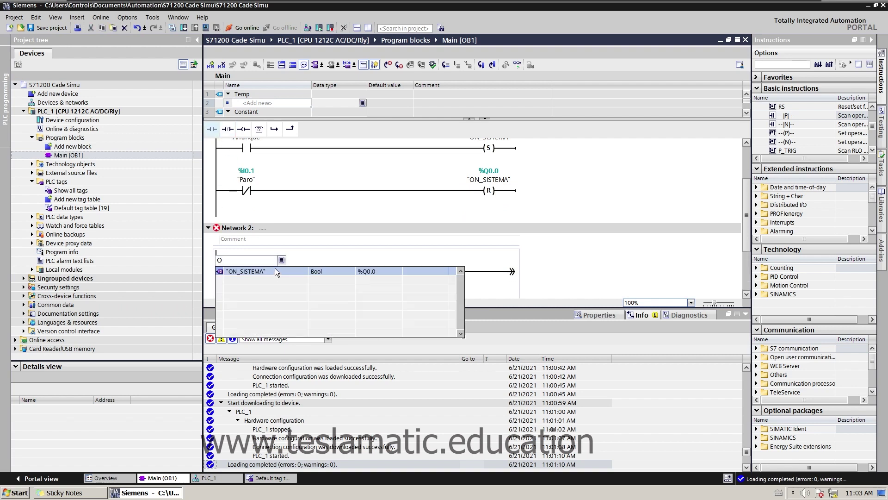
{"action": "left_click", "coordinate": [275, 269]}
{"action": "key", "text": "Return"}
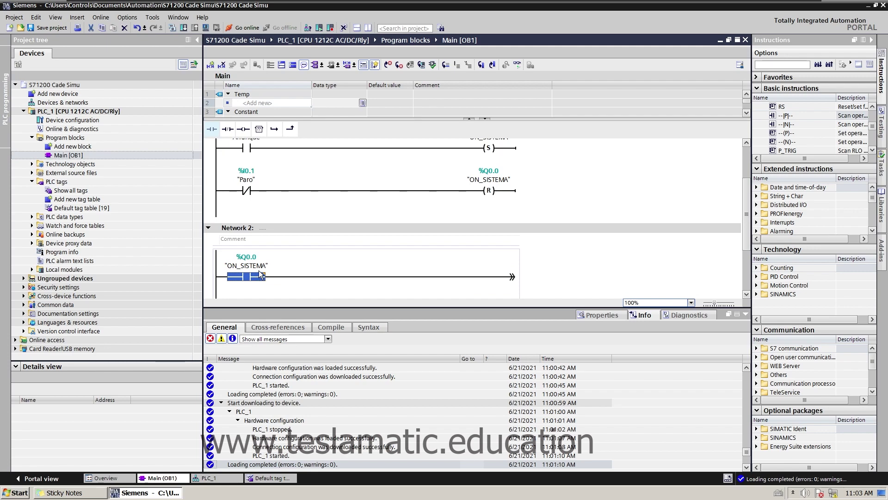
Switch to Factory IO, run the Filling Tank scene and turn on the forced LLenado actuator
{"action": "mouse_move", "coordinate": [644, 1]}
{"action": "left_click", "coordinate": [770, 14]}
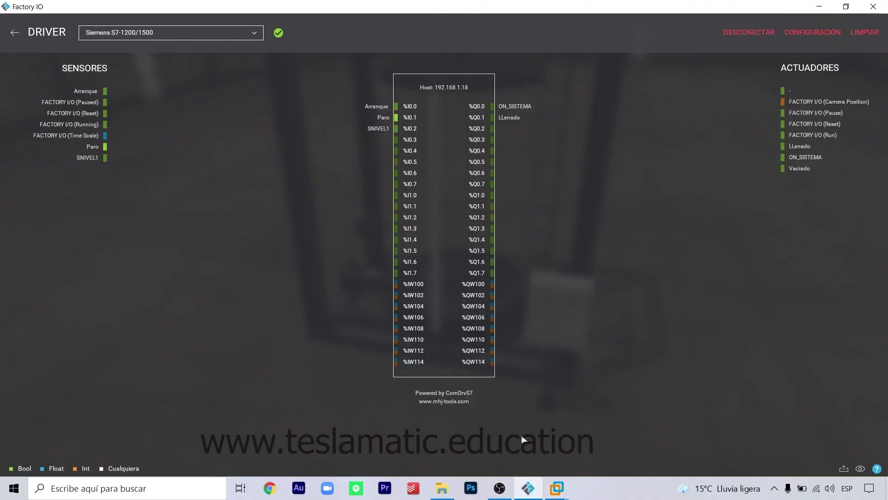
{"action": "left_click", "coordinate": [15, 32]}
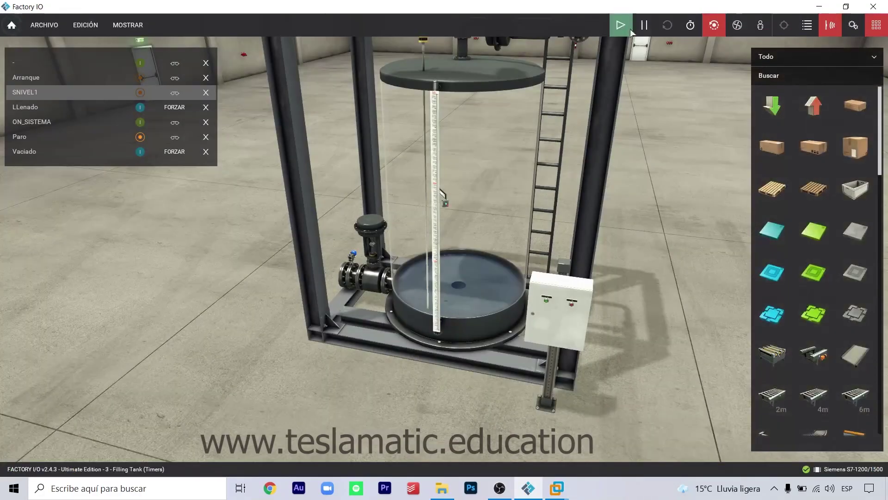
{"action": "left_click", "coordinate": [621, 26]}
{"action": "scroll", "coordinate": [534, 229], "scroll_direction": "up", "scroll_amount": 4}
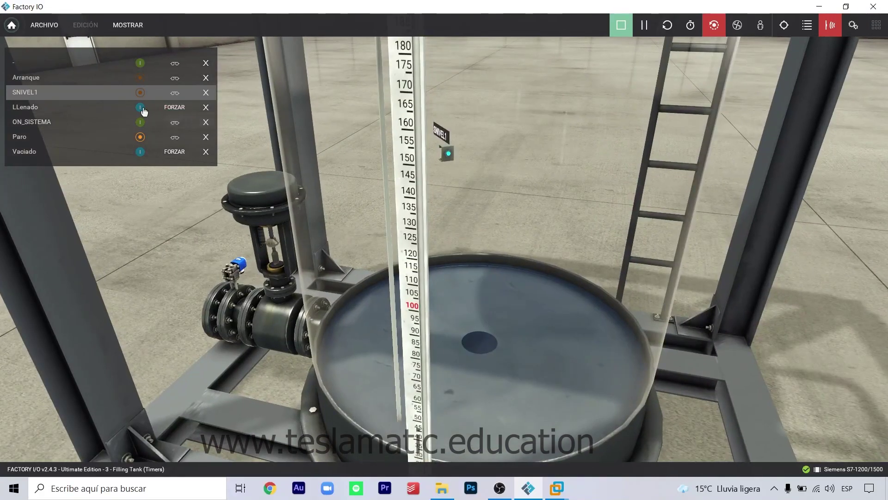
{"action": "left_click", "coordinate": [141, 108]}
Examine how the SNIVEL1 sensor responds as the water level rises in the tank
{"action": "scroll", "coordinate": [487, 189], "scroll_direction": "down", "scroll_amount": 3}
{"action": "right_click_drag", "start_coordinate": [487, 190], "coordinate": [509, 154]}
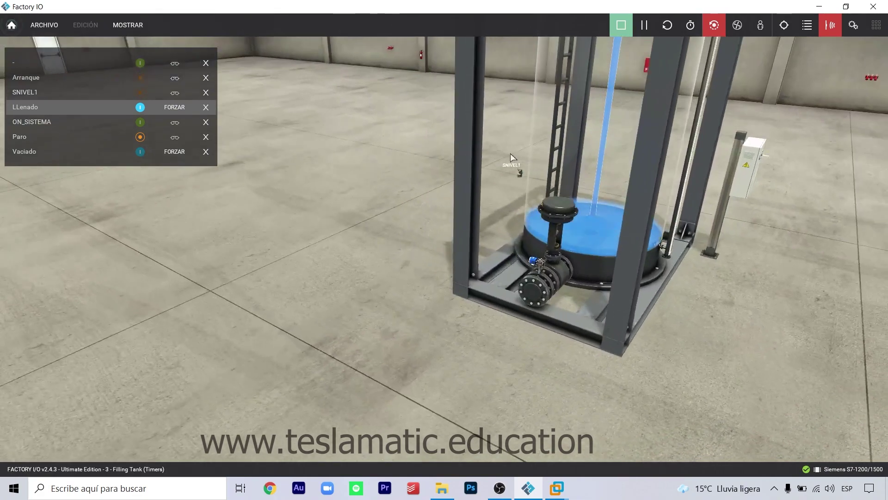
{"action": "scroll", "coordinate": [529, 149], "scroll_direction": "up", "scroll_amount": 3}
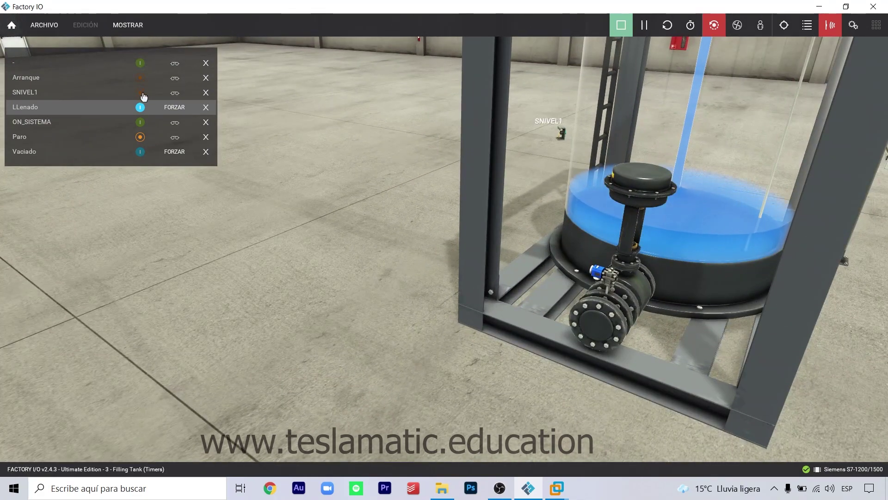
{"action": "scroll", "coordinate": [613, 131], "scroll_direction": "up", "scroll_amount": 3}
{"action": "scroll", "coordinate": [617, 130], "scroll_direction": "down", "scroll_amount": 3}
{"action": "right_click_drag", "start_coordinate": [645, 120], "coordinate": [637, 181]}
{"action": "scroll", "coordinate": [638, 181], "scroll_direction": "up", "scroll_amount": 2}
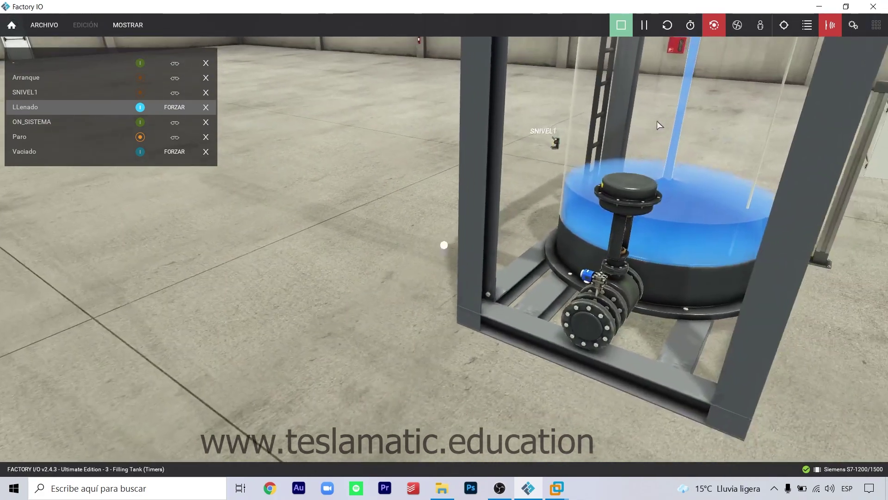
{"action": "scroll", "coordinate": [620, 204], "scroll_direction": "up", "scroll_amount": 3}
{"action": "scroll", "coordinate": [665, 194], "scroll_direction": "down", "scroll_amount": 3}
{"action": "right_click_drag", "start_coordinate": [712, 204], "coordinate": [534, 245]}
{"action": "scroll", "coordinate": [534, 245], "scroll_direction": "up", "scroll_amount": 2}
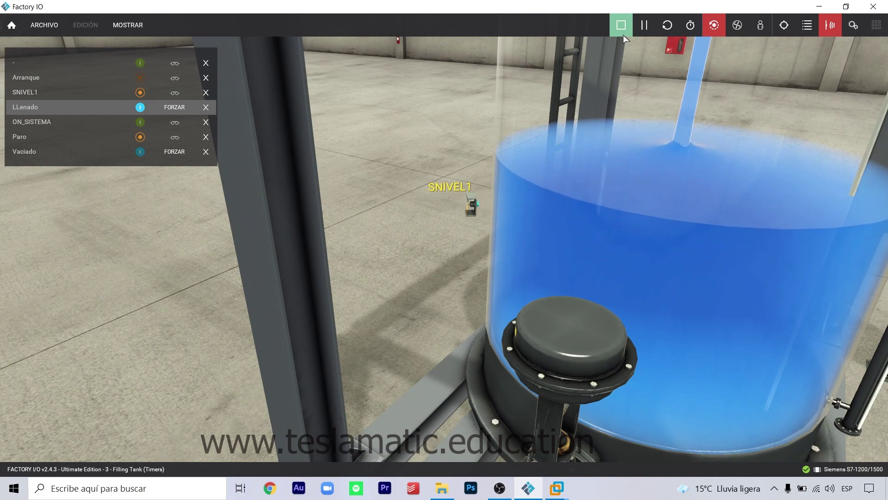
Stop the simulation and release the forcing of the LLenado and Vaciado actuators
{"action": "key", "text": "F5"}
{"action": "left_click", "coordinate": [175, 107]}
{"action": "left_click", "coordinate": [175, 151]}
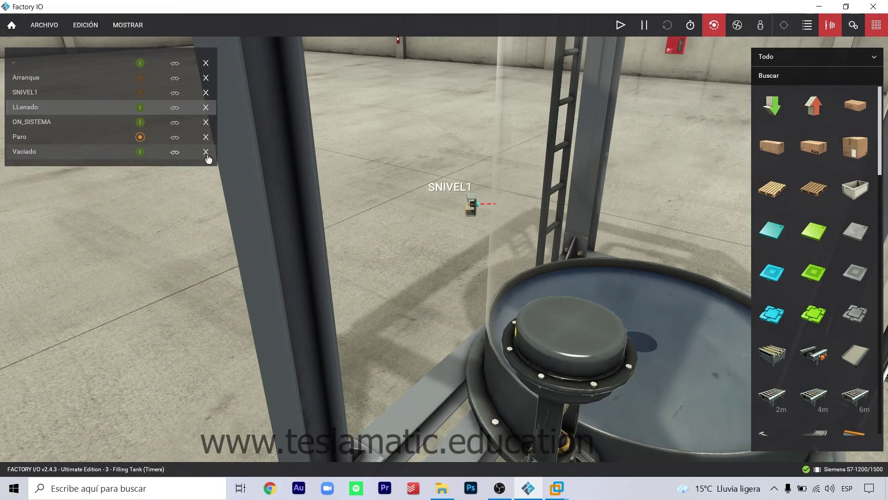
Switch to TIA Portal, add a normally closed contact after ON_SISTEMA in Network 2 and assign it the tag SNIVEL1
{"action": "left_click", "coordinate": [820, 7]}
{"action": "mouse_move", "coordinate": [557, 487]}
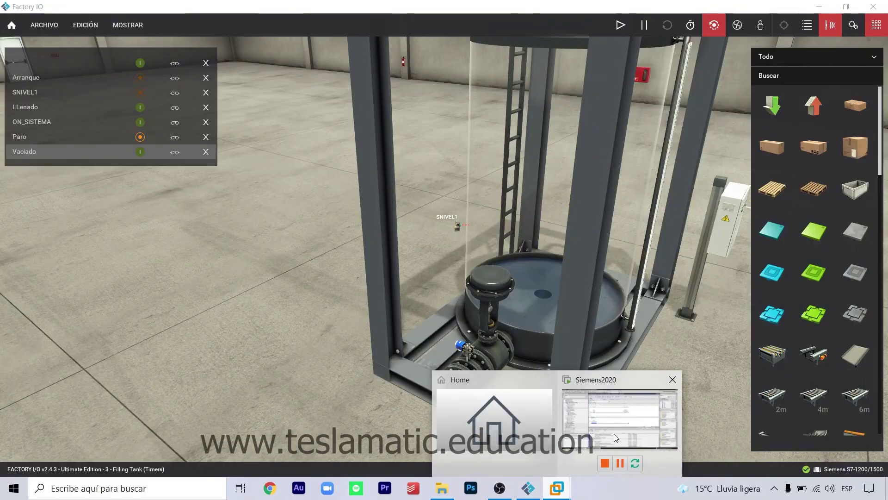
{"action": "left_click", "coordinate": [614, 433]}
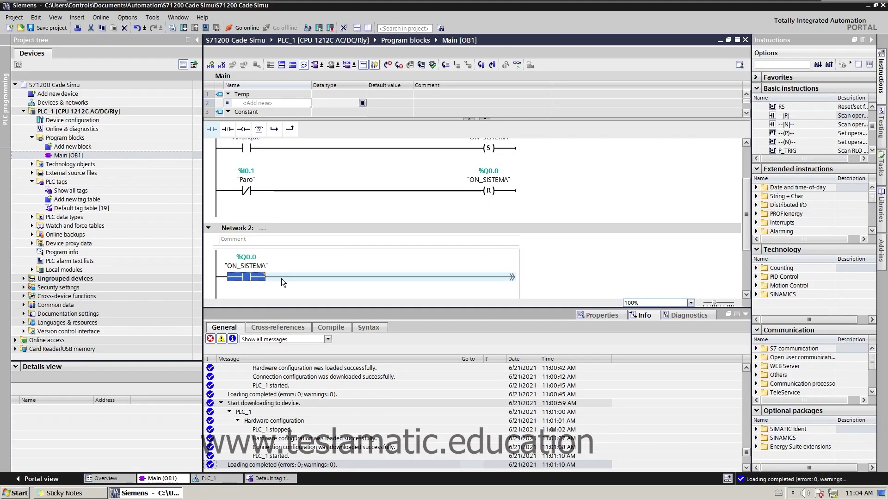
{"action": "left_click", "coordinate": [228, 129]}
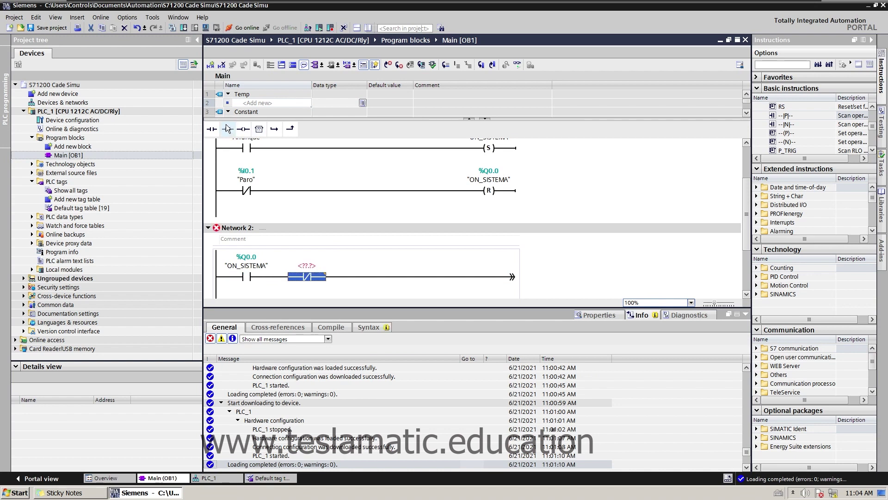
{"action": "left_click", "coordinate": [307, 265]}
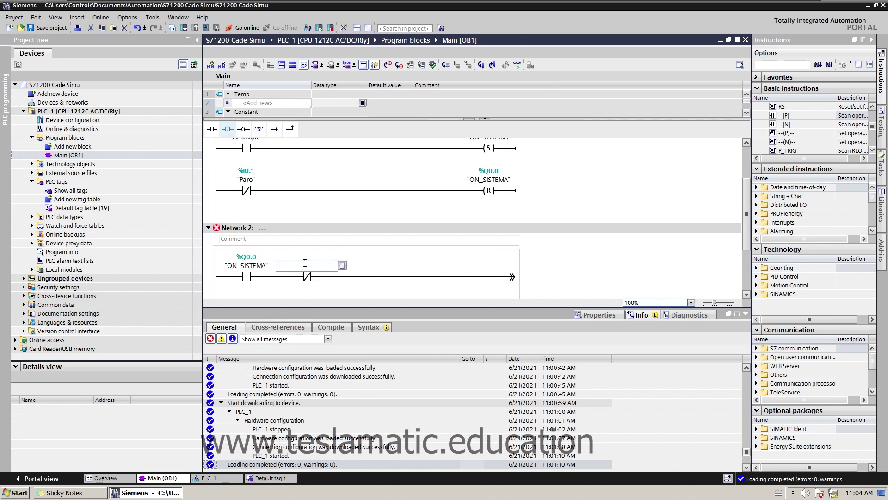
{"action": "type", "text": "S"}
{"action": "left_click", "coordinate": [302, 279]}
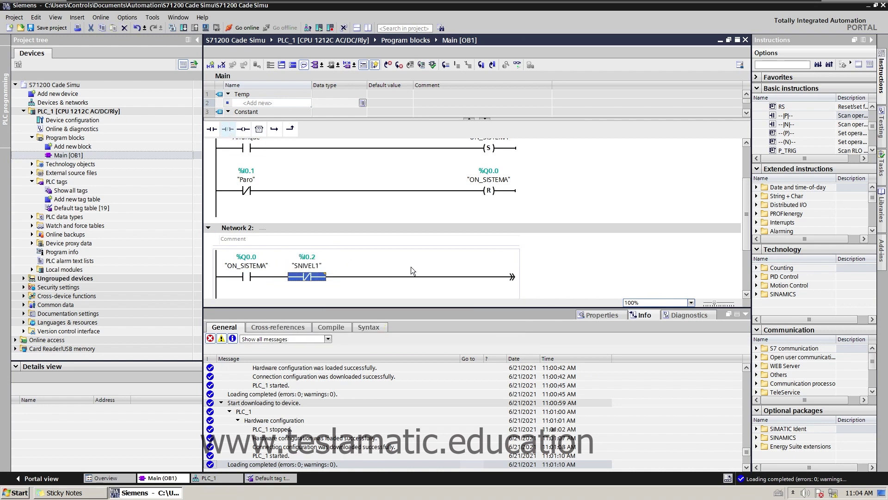
Add an output coil at the end of the Network 2 rung and assign it the tag LLENADO
{"action": "left_click", "coordinate": [243, 130]}
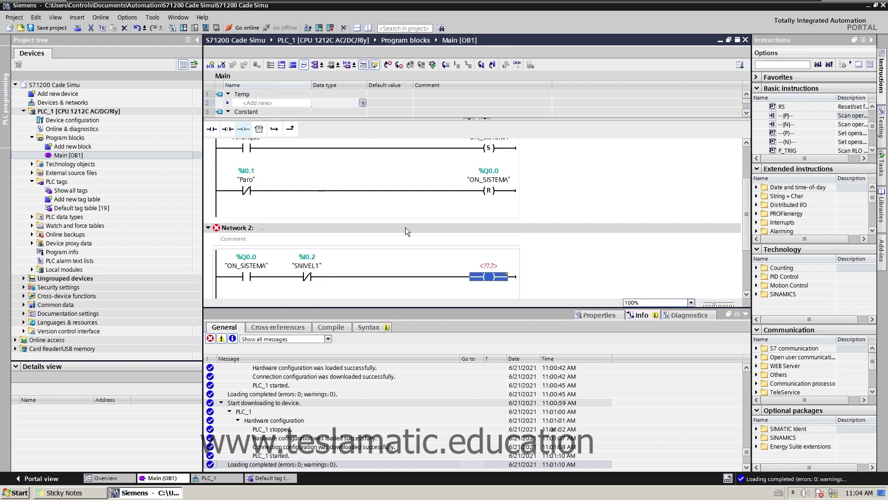
{"action": "left_click", "coordinate": [501, 266]}
{"action": "type", "text": "Q"}
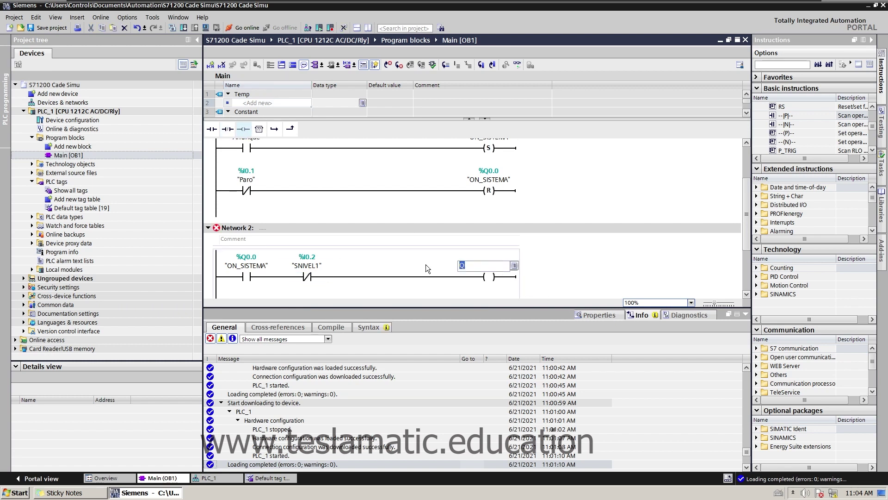
{"action": "type", "text": "L"}
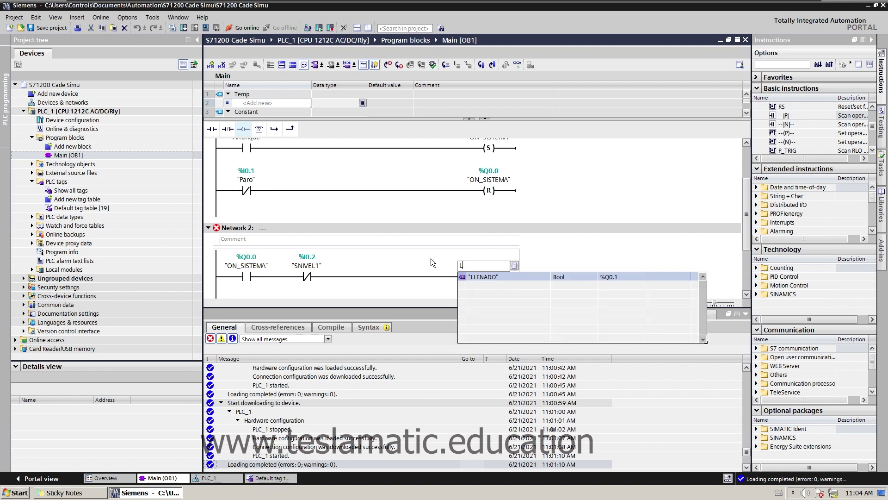
{"action": "left_click", "coordinate": [488, 277]}
{"action": "scroll", "coordinate": [570, 252], "scroll_direction": "down", "scroll_amount": 3}
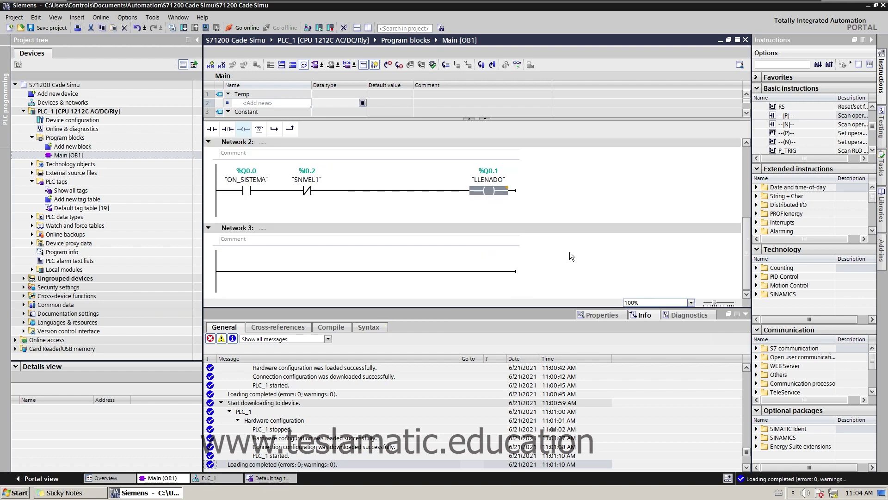
Download the updated Main program to PLC_1 and finish the loading dialog
{"action": "scroll", "coordinate": [563, 250], "scroll_direction": "up", "scroll_amount": 4}
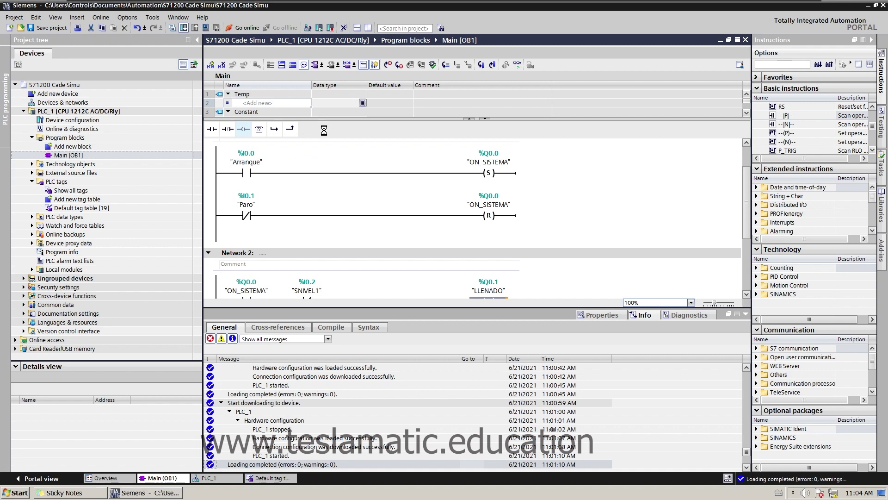
{"action": "left_click", "coordinate": [560, 336]}
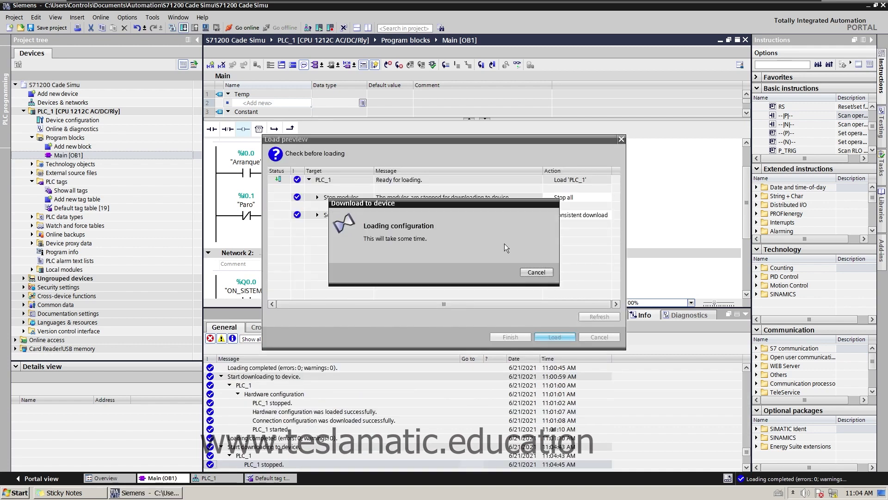
{"action": "left_click", "coordinate": [524, 337]}
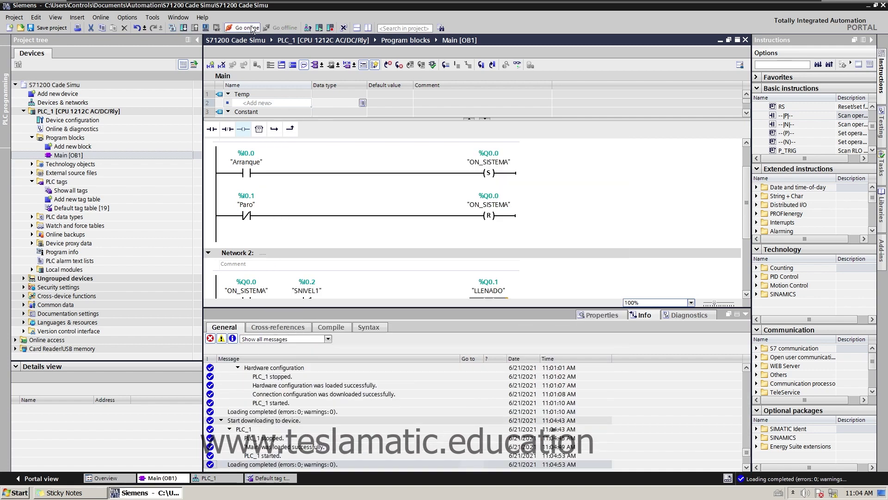
Go online with PLC_1 and turn on monitoring of the Main block
{"action": "left_click", "coordinate": [243, 29]}
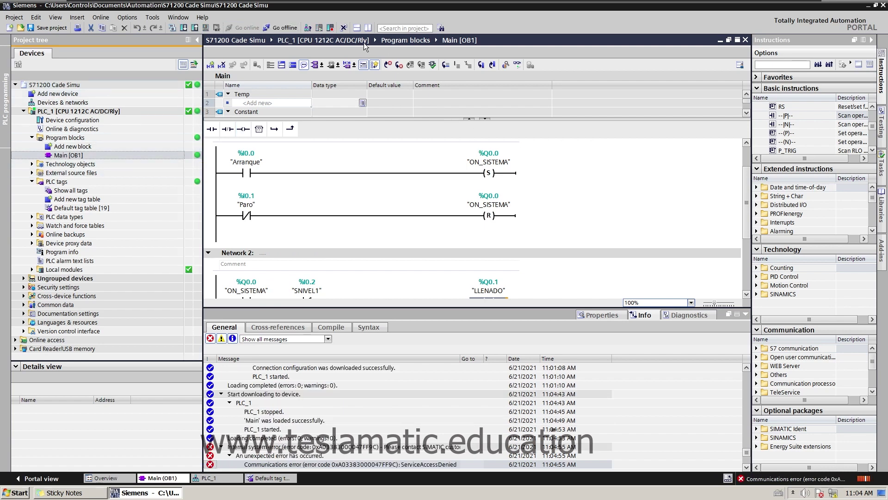
{"action": "left_click", "coordinate": [517, 65]}
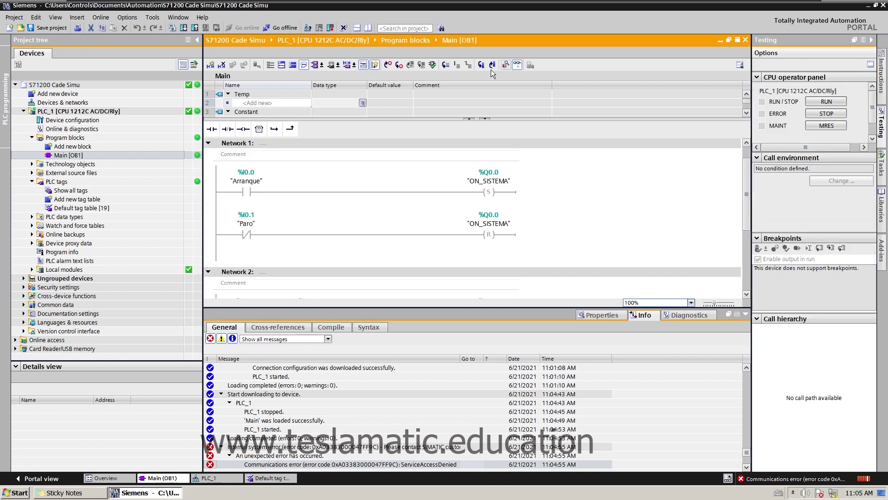
{"action": "scroll", "coordinate": [412, 200], "scroll_direction": "down", "scroll_amount": 3}
{"action": "scroll", "coordinate": [552, 101], "scroll_direction": "up", "scroll_amount": 2}
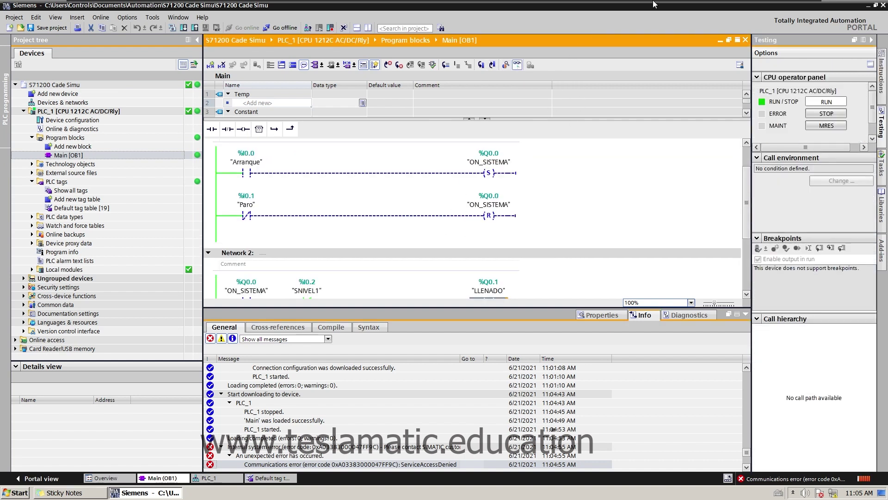
Switch to Factory IO, connect the Siemens S7-1200/1500 driver to the PLC and return to the scene
{"action": "left_click", "coordinate": [779, 3]}
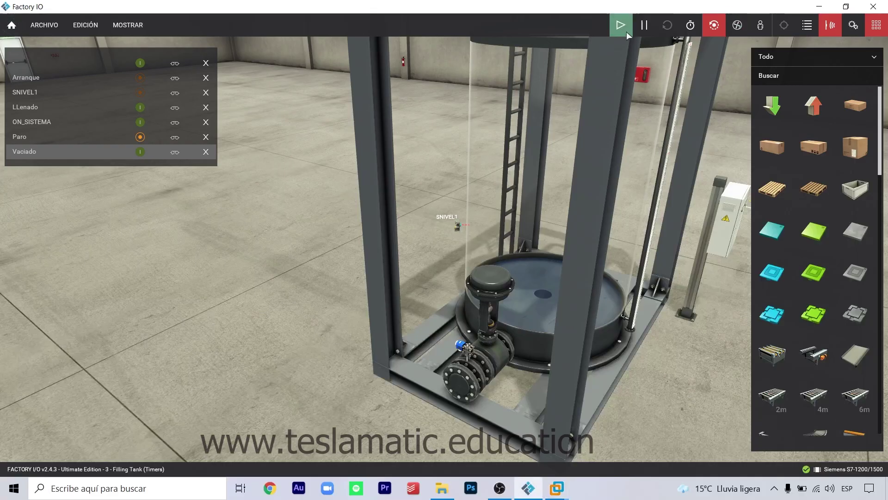
{"action": "left_click", "coordinate": [850, 470]}
{"action": "left_click", "coordinate": [766, 38]}
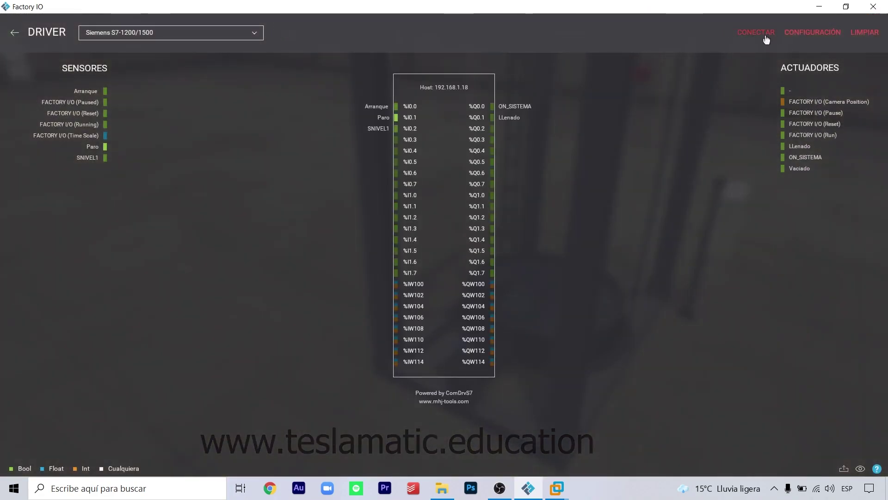
{"action": "key", "text": "Escape"}
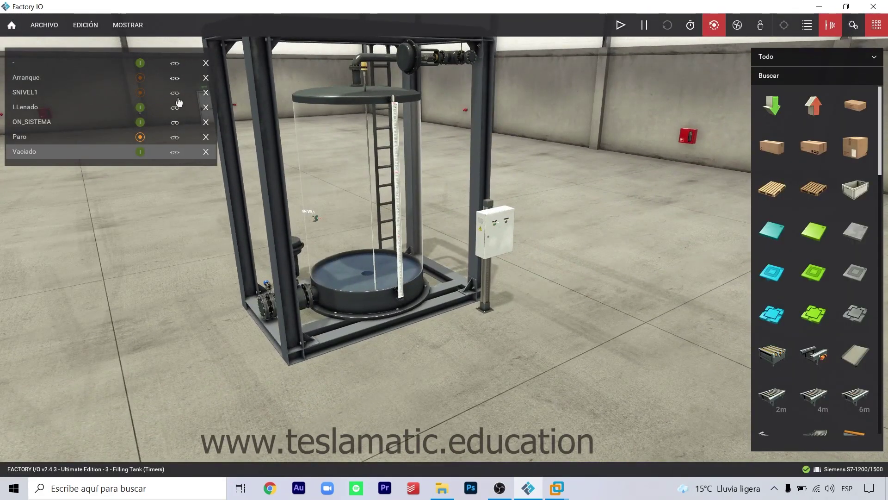
Run the Filling Tank scene and start the system with the green Arranque button on the control cabinet
{"action": "right_click_drag", "start_coordinate": [636, 220], "coordinate": [558, 176]}
{"action": "scroll", "coordinate": [587, 161], "scroll_direction": "up", "scroll_amount": 7}
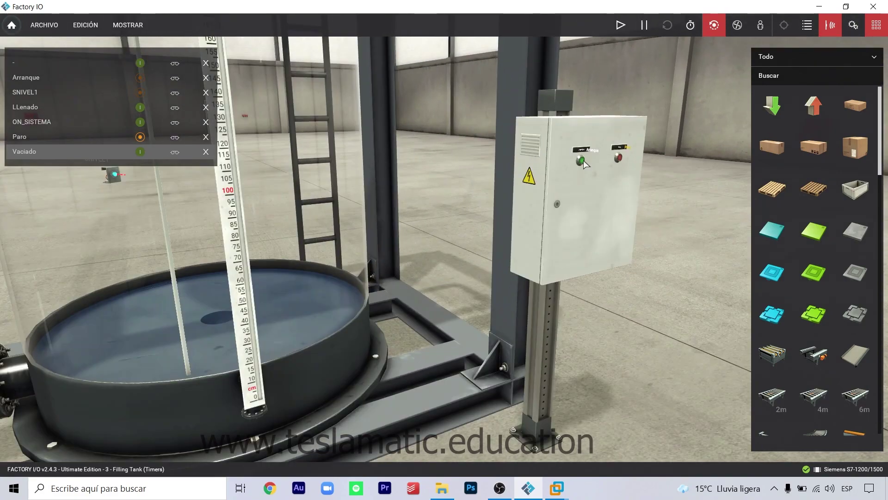
{"action": "key", "text": "F5"}
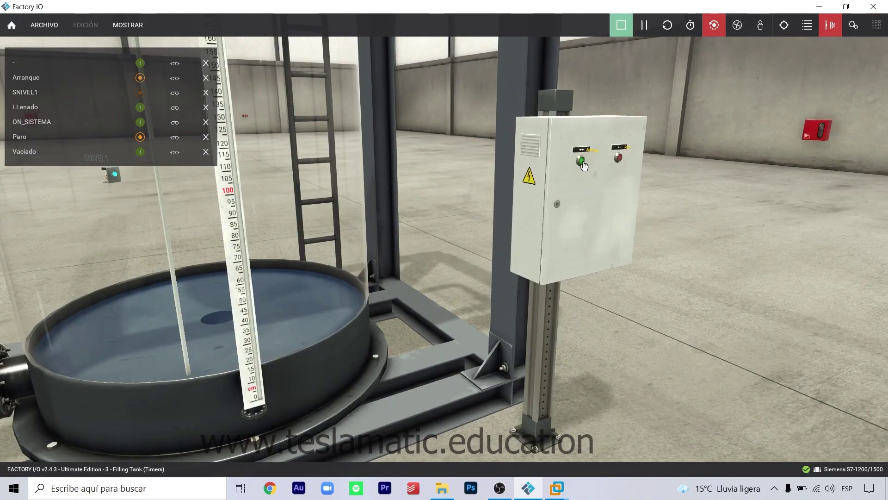
{"action": "left_click", "coordinate": [583, 166]}
Observe the tank filling and the control cabinet, and check the live status of Network 2 in TIA Portal
{"action": "scroll", "coordinate": [695, 218], "scroll_direction": "down", "scroll_amount": 8}
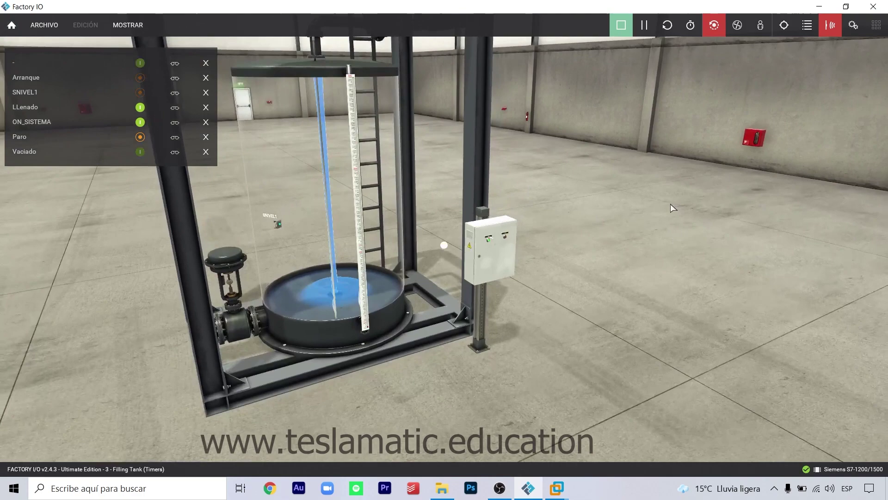
{"action": "right_click_drag", "start_coordinate": [670, 203], "coordinate": [585, 218]}
{"action": "scroll", "coordinate": [399, 164], "scroll_direction": "up", "scroll_amount": 5}
{"action": "scroll", "coordinate": [398, 162], "scroll_direction": "down", "scroll_amount": 3}
{"action": "scroll", "coordinate": [520, 365], "scroll_direction": "up", "scroll_amount": 3}
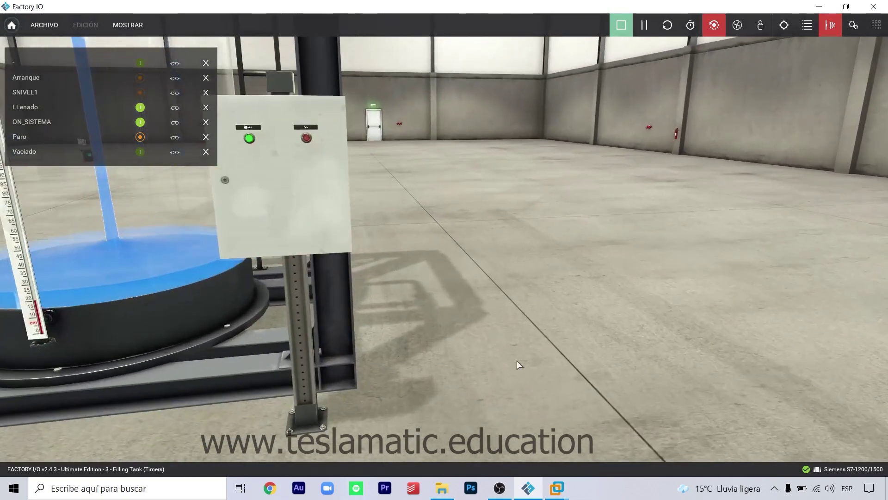
{"action": "mouse_move", "coordinate": [557, 488]}
{"action": "left_click", "coordinate": [597, 430]}
{"action": "scroll", "coordinate": [527, 229], "scroll_direction": "down", "scroll_amount": 2}
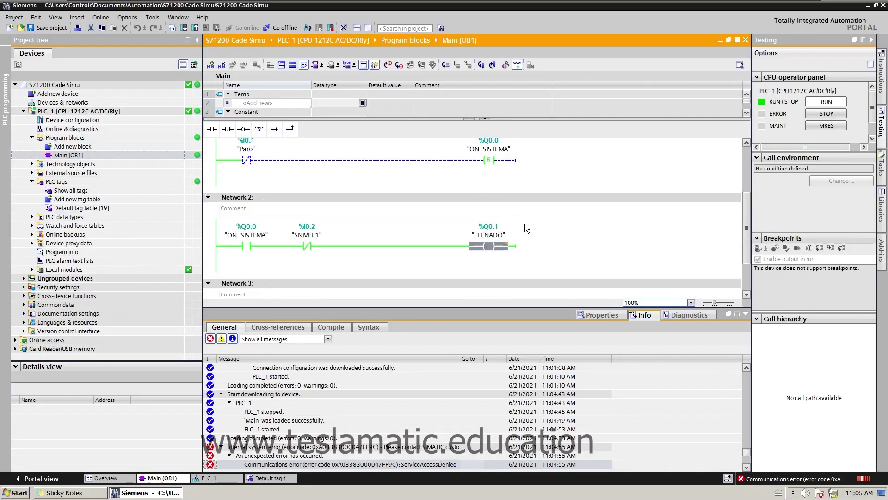
{"action": "scroll", "coordinate": [524, 223], "scroll_direction": "down", "scroll_amount": 2}
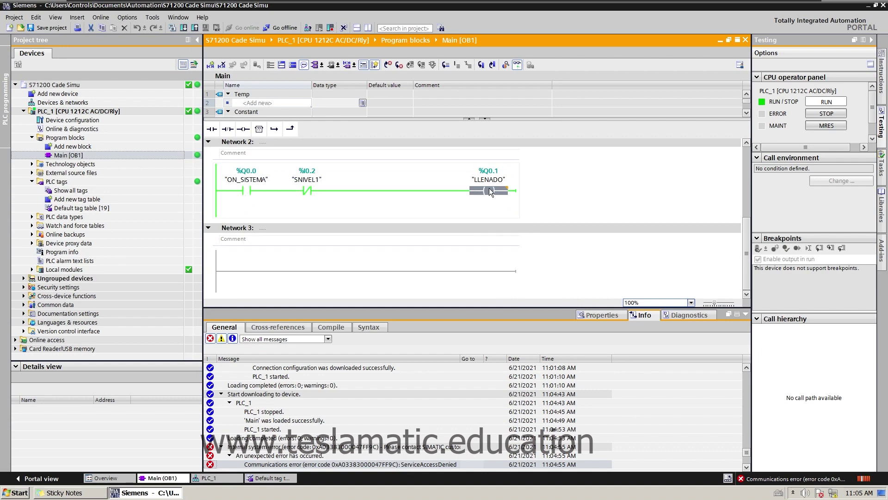
Switch to Factory IO and watch the water rise to the SNIVEL1 sensor and the LLenado actuator's response
{"action": "left_click", "coordinate": [775, 4]}
{"action": "scroll", "coordinate": [640, 231], "scroll_direction": "down", "scroll_amount": 5}
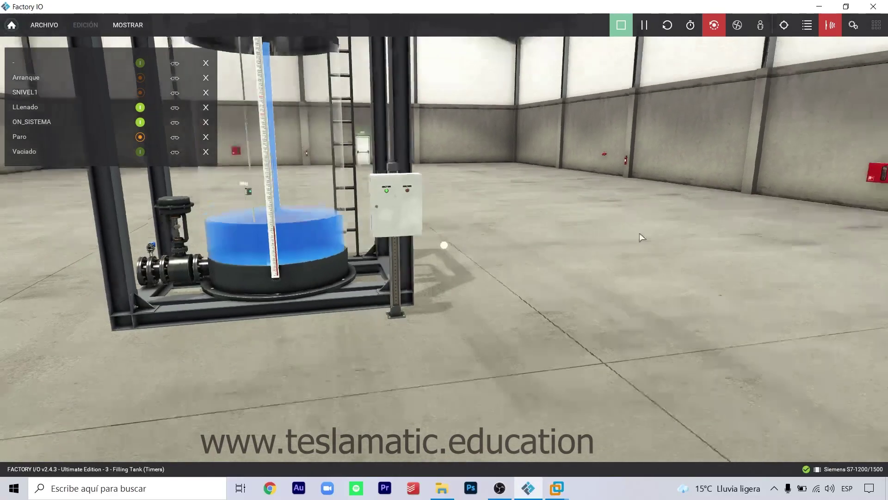
{"action": "right_click_drag", "start_coordinate": [640, 233], "coordinate": [437, 225]}
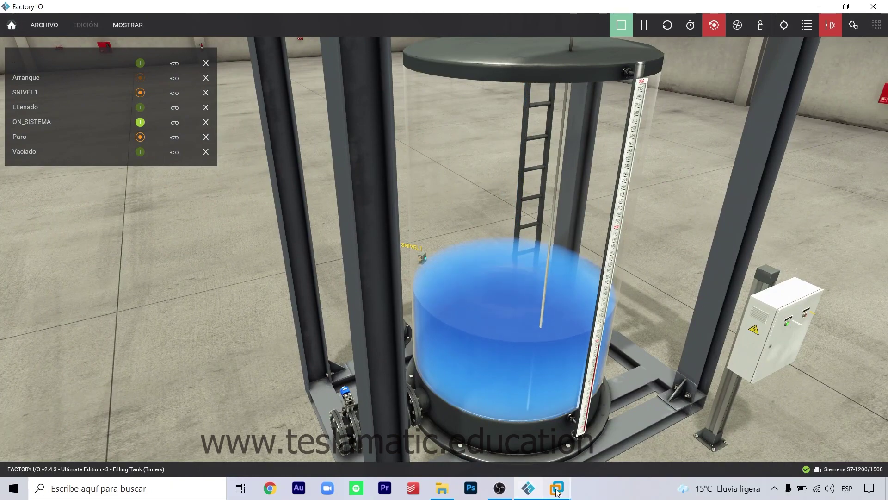
Switch to TIA Portal and examine the live status of the SNIVEL1 contact in Network 2
{"action": "mouse_move", "coordinate": [557, 488]}
{"action": "left_click", "coordinate": [609, 428]}
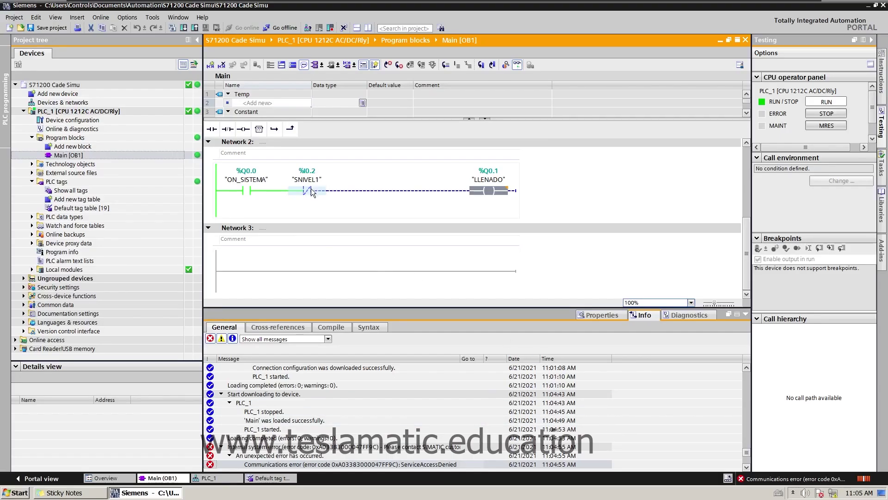
{"action": "left_click", "coordinate": [312, 191]}
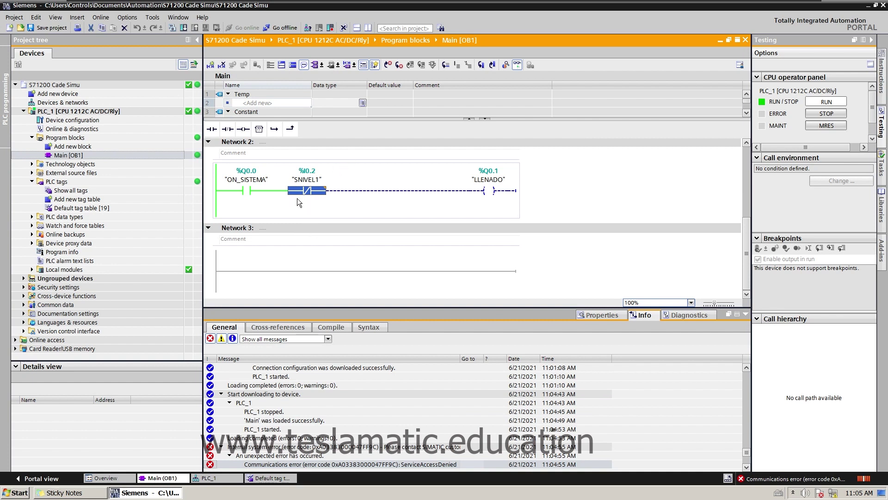
Switch to Factory IO and force the Vaciado actuator to drain water below the SNIVEL1 sensor
{"action": "left_click", "coordinate": [774, 7]}
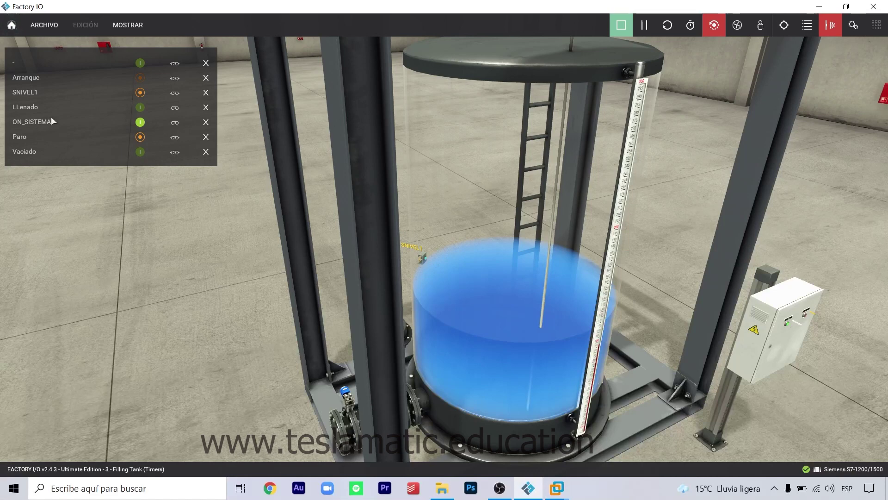
{"action": "left_click", "coordinate": [141, 152]}
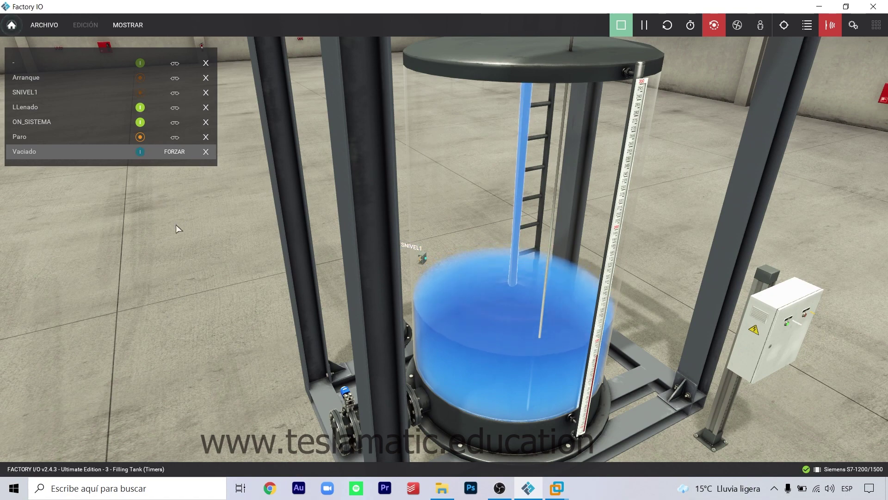
Inspect the tank from several sides, drain it again with the forced Vaciado actuator and turn that actuator off
{"action": "scroll", "coordinate": [315, 312], "scroll_direction": "down", "scroll_amount": 5}
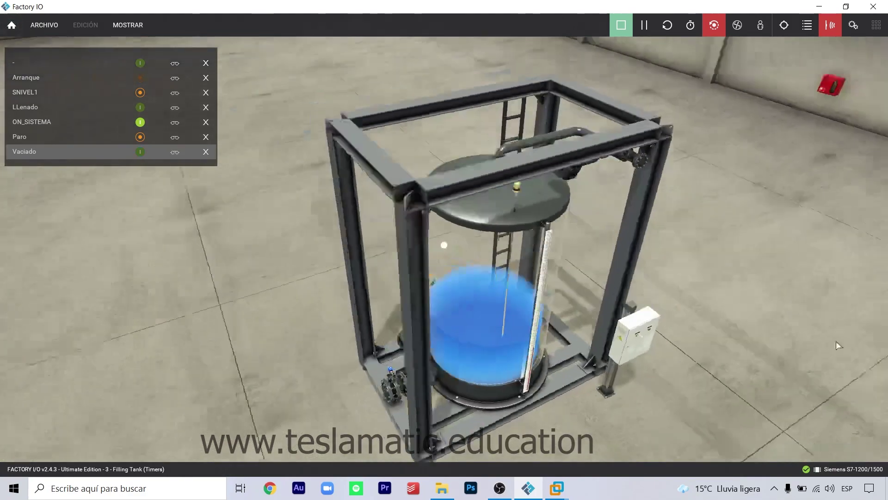
{"action": "right_click_drag", "start_coordinate": [315, 311], "coordinate": [525, 403]}
{"action": "scroll", "coordinate": [558, 286], "scroll_direction": "up", "scroll_amount": 5}
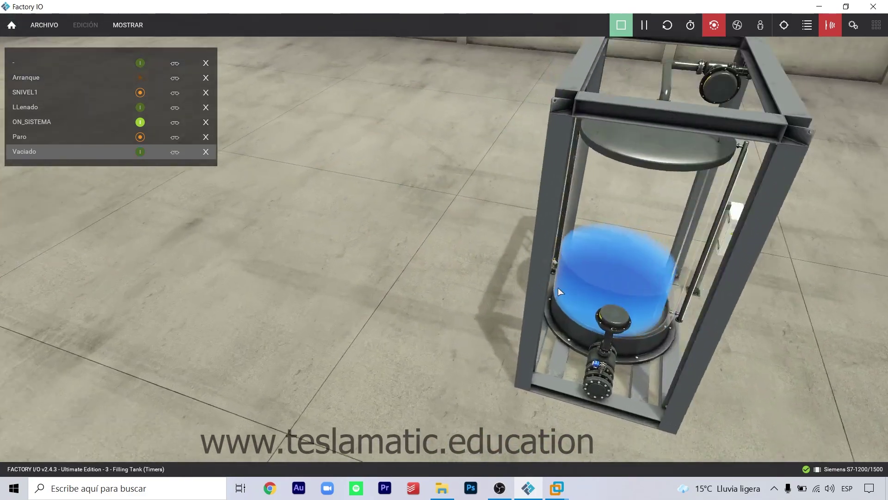
{"action": "right_click_drag", "start_coordinate": [465, 335], "coordinate": [222, 296]}
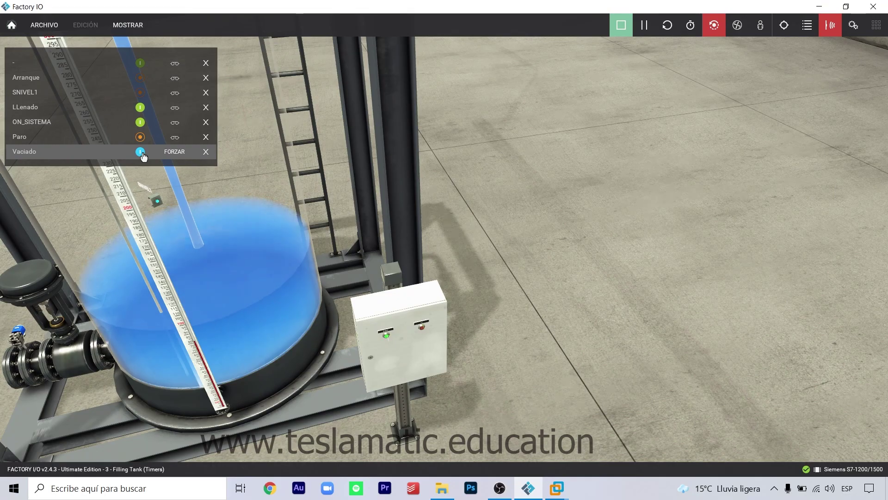
{"action": "left_click", "coordinate": [142, 154]}
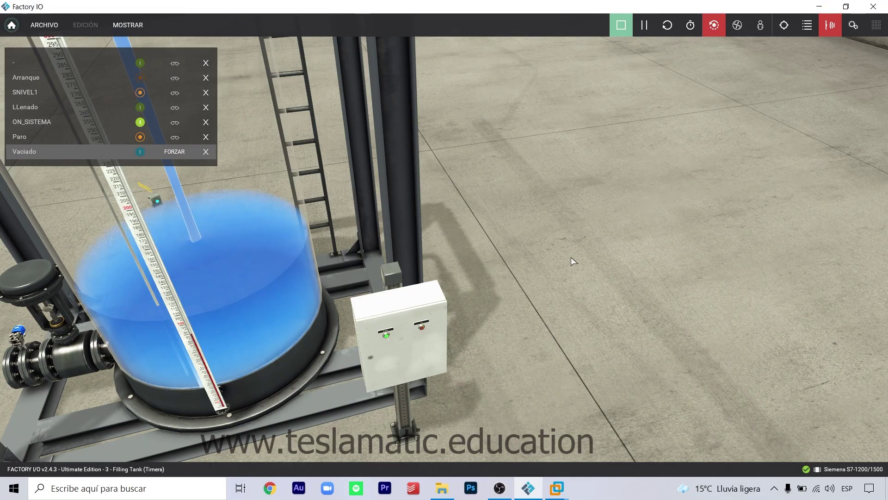
{"action": "right_click_drag", "start_coordinate": [571, 257], "coordinate": [739, 278]}
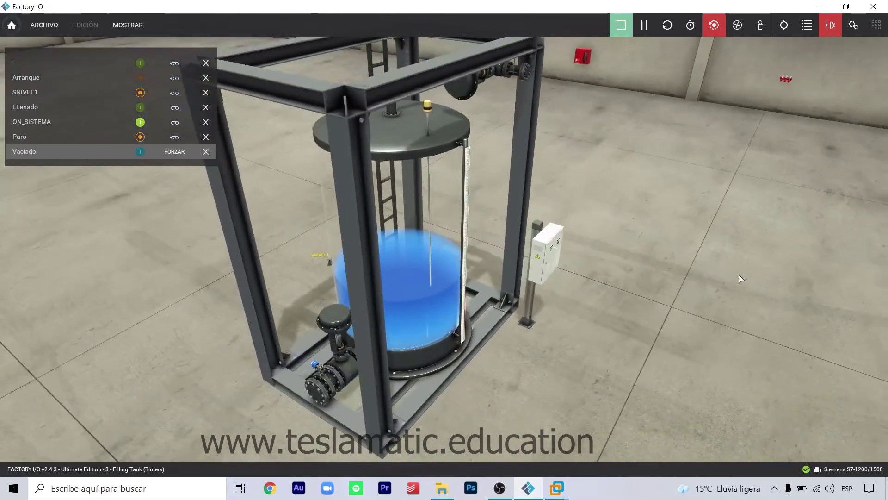
Stop the system with the Paro pushbutton on the control box beside the tank
{"action": "right_click_drag", "start_coordinate": [560, 355], "coordinate": [555, 327]}
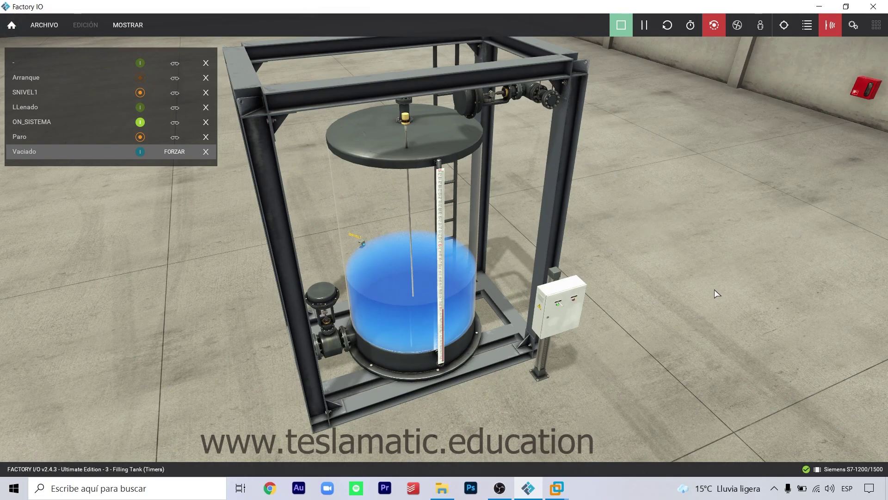
{"action": "scroll", "coordinate": [675, 280], "scroll_direction": "down", "scroll_amount": 4}
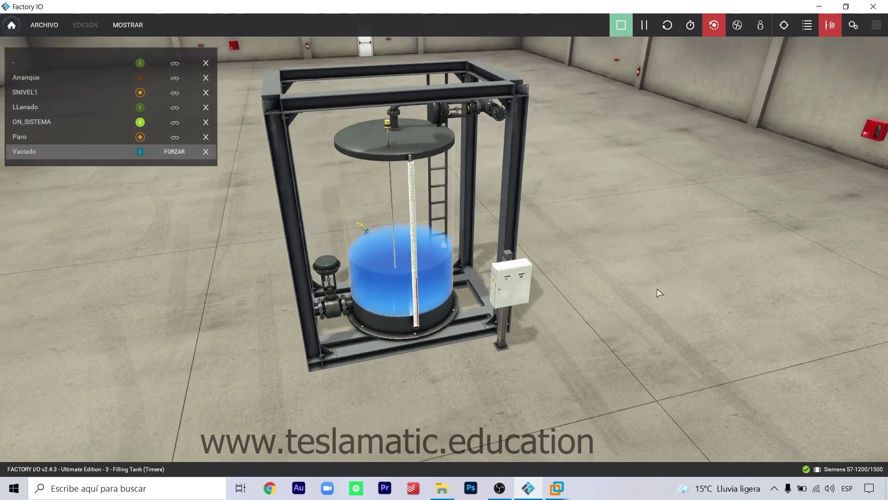
{"action": "right_click_drag", "start_coordinate": [656, 288], "coordinate": [651, 269]}
{"action": "scroll", "coordinate": [602, 244], "scroll_direction": "up", "scroll_amount": 4}
{"action": "scroll", "coordinate": [605, 251], "scroll_direction": "down", "scroll_amount": 1}
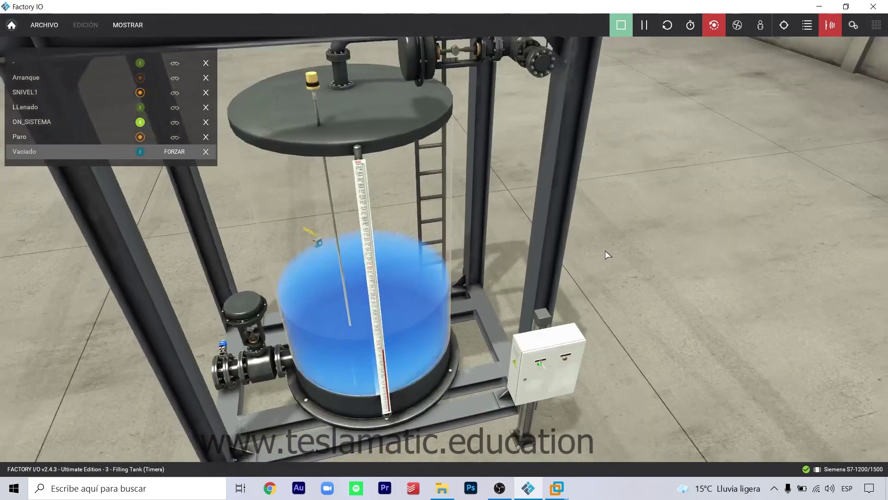
{"action": "scroll", "coordinate": [604, 251], "scroll_direction": "down", "scroll_amount": 4}
{"action": "right_click_drag", "start_coordinate": [688, 331], "coordinate": [694, 343]}
{"action": "scroll", "coordinate": [593, 308], "scroll_direction": "up", "scroll_amount": 5}
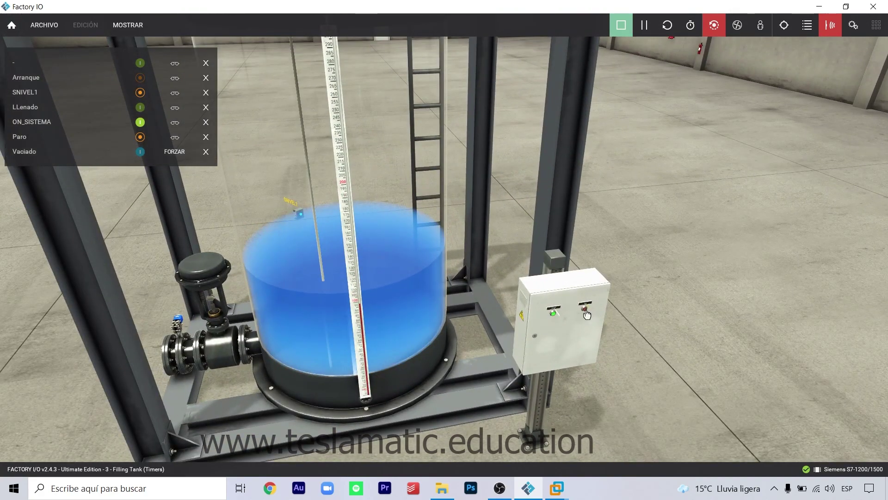
{"action": "scroll", "coordinate": [623, 311], "scroll_direction": "down", "scroll_amount": 5}
{"action": "right_click_drag", "start_coordinate": [650, 304], "coordinate": [699, 246]}
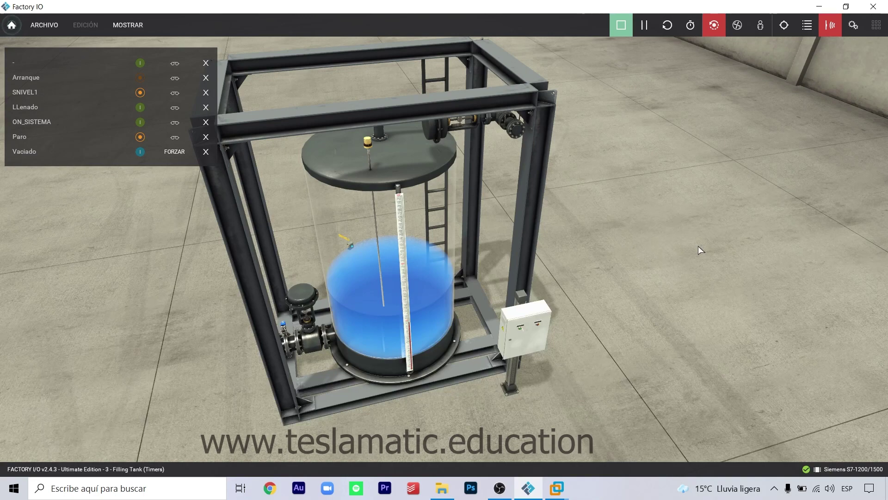
Switch to TIA Portal and examine the live status of the ON_SISTEMA and SNIVEL1 contacts and the LLENADO coil in Network 2
{"action": "left_click", "coordinate": [557, 488]}
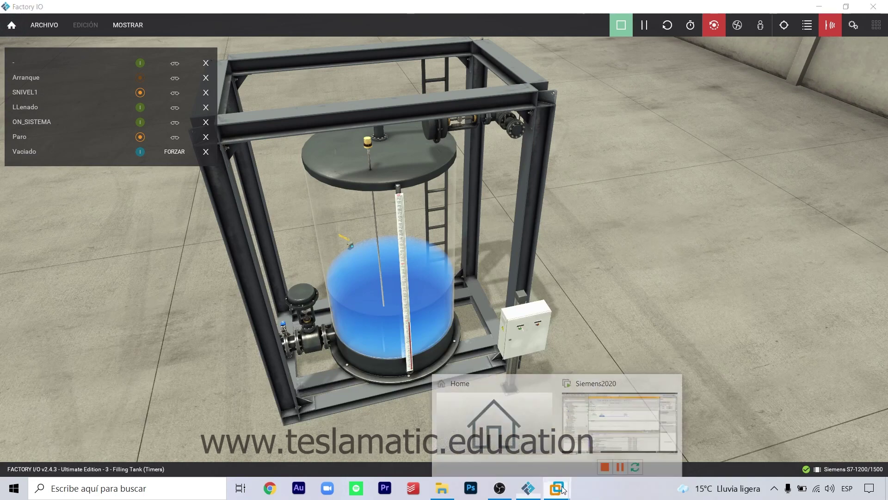
{"action": "left_click", "coordinate": [604, 403]}
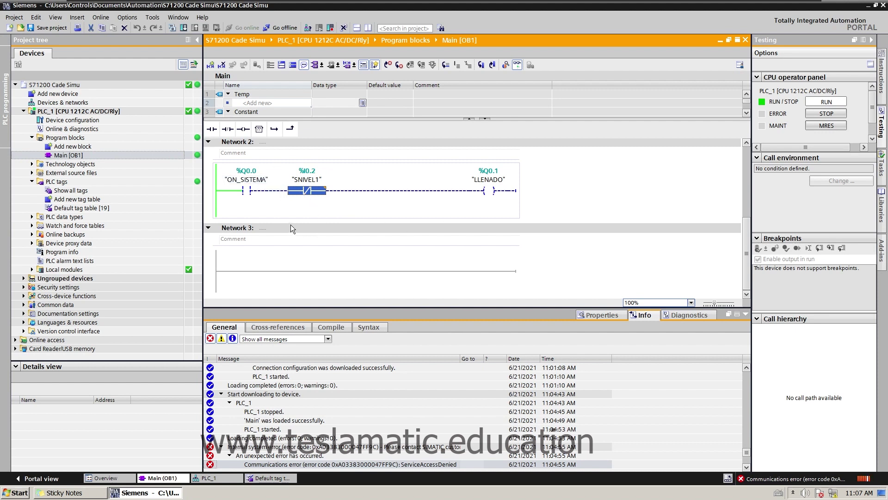
{"action": "left_click", "coordinate": [473, 190]}
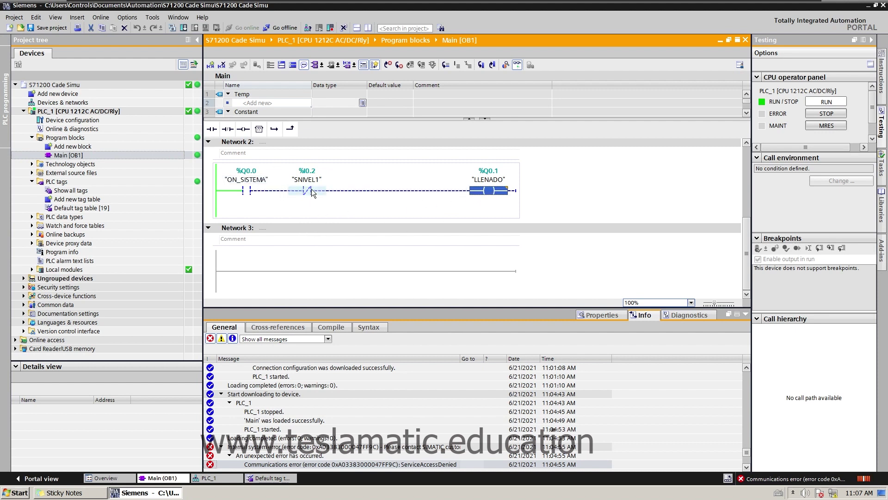
{"action": "left_click", "coordinate": [255, 191]}
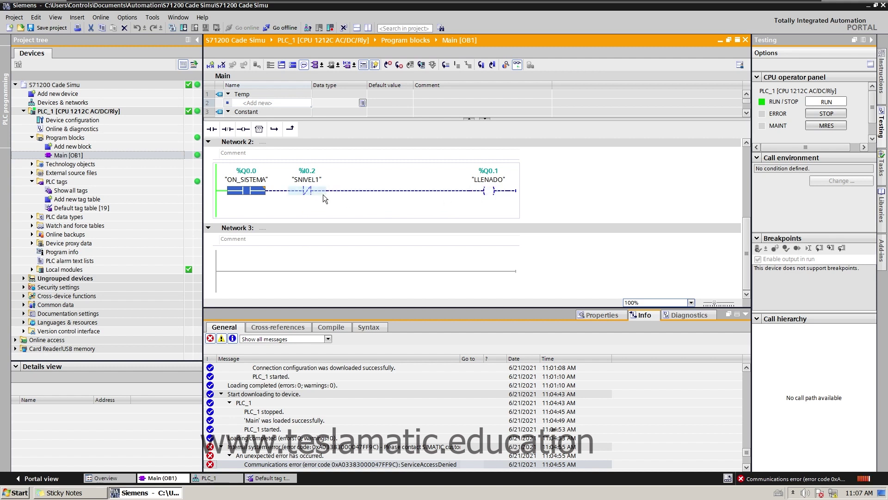
{"action": "left_click", "coordinate": [309, 190]}
{"action": "left_click", "coordinate": [494, 192]}
{"action": "mouse_move", "coordinate": [695, 2]}
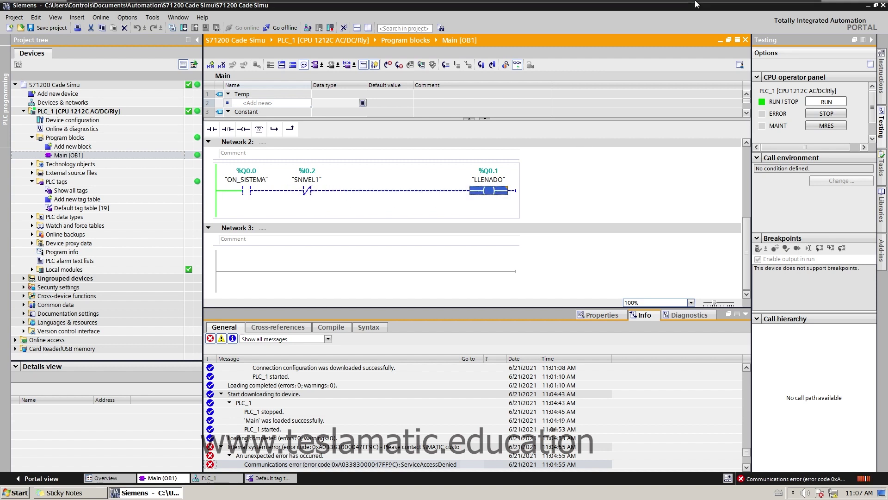
Switch to Factory IO, restart the system with the Arranque pushbutton and release the forced Vaciado actuator
{"action": "left_click", "coordinate": [765, 7]}
{"action": "scroll", "coordinate": [652, 184], "scroll_direction": "up", "scroll_amount": 5}
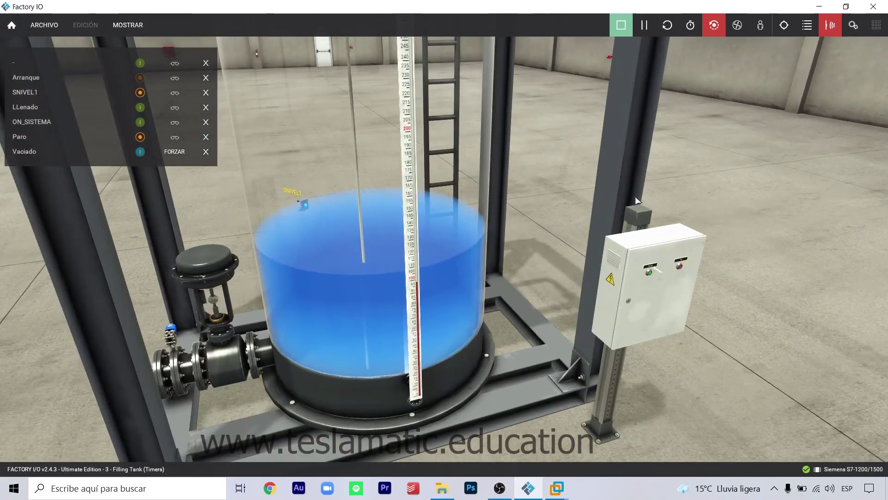
{"action": "left_click", "coordinate": [650, 273]}
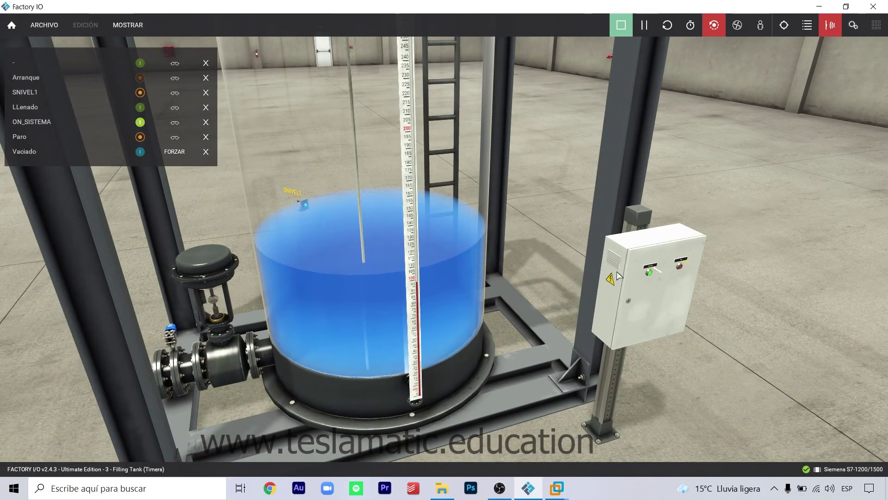
{"action": "left_click", "coordinate": [180, 154]}
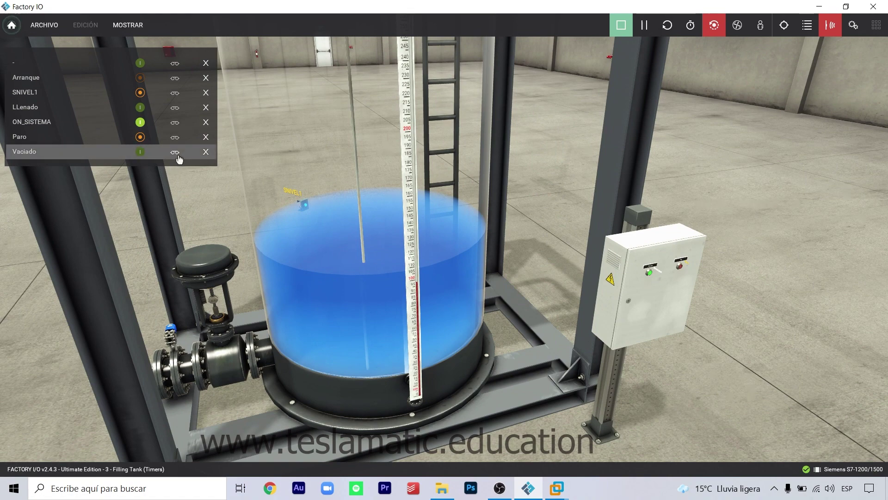
{"action": "left_click", "coordinate": [178, 157]}
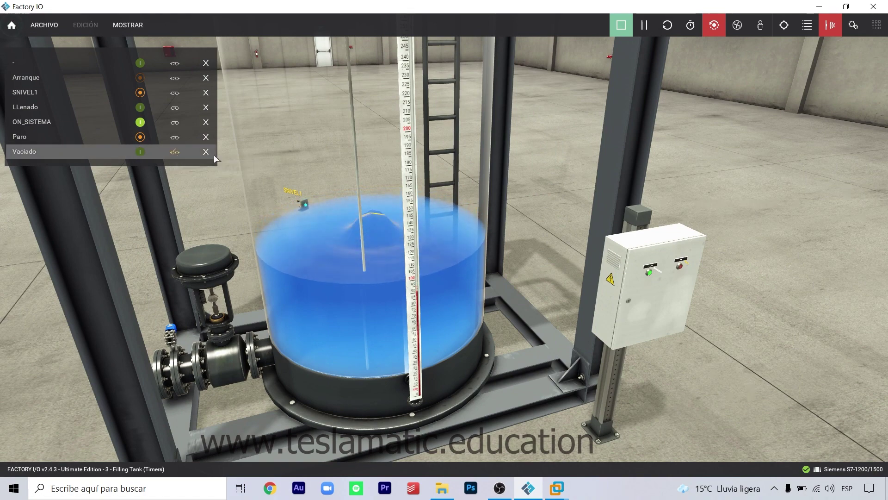
Stop the system with the Paro pushbutton and force the Vaciado actuator on to drain the water below the SNIVEL1 sensor
{"action": "left_click", "coordinate": [680, 267]}
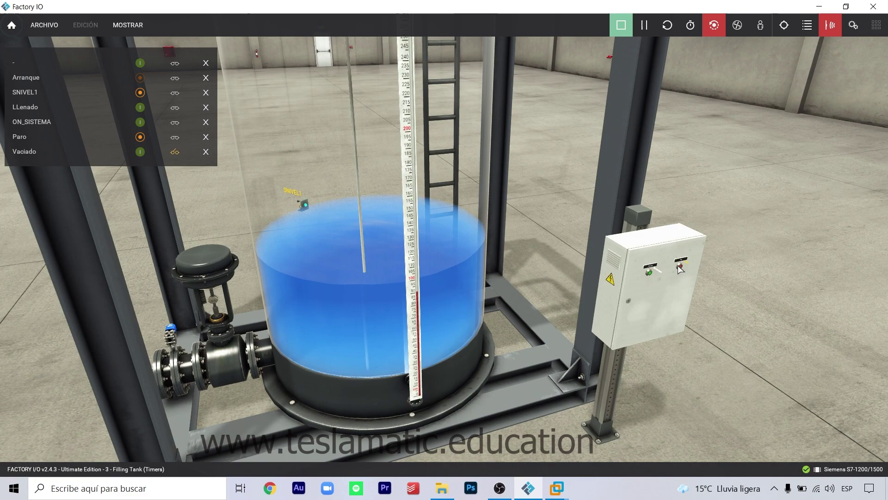
{"action": "left_click", "coordinate": [140, 155]}
{"action": "scroll", "coordinate": [328, 224], "scroll_direction": "down", "scroll_amount": 5}
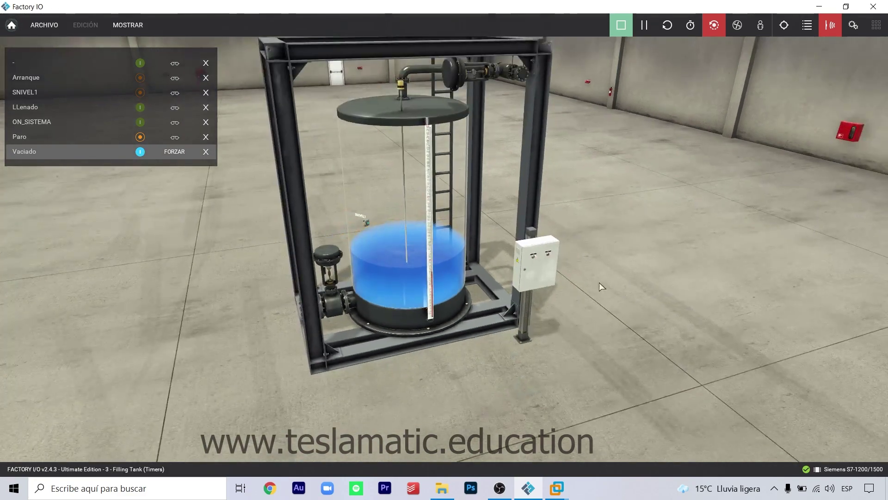
{"action": "scroll", "coordinate": [626, 237], "scroll_direction": "up", "scroll_amount": 5}
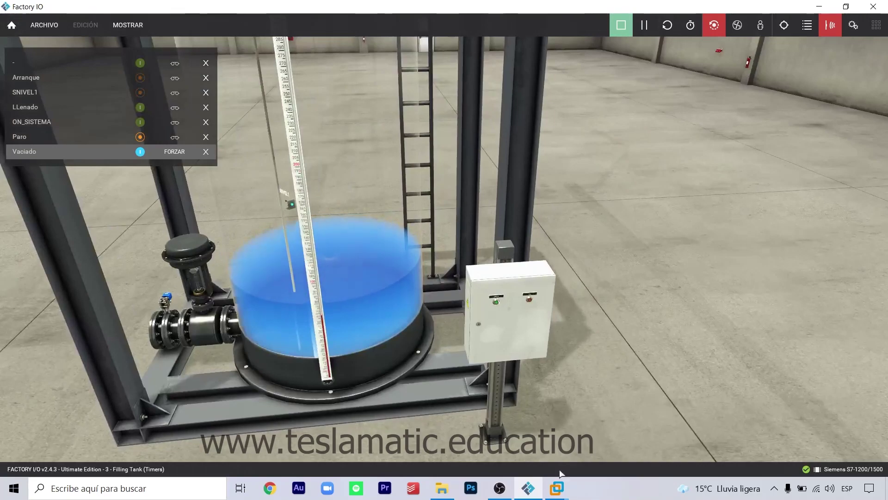
Switch to TIA Portal and examine the live status of Networks 1 and 2 with the system stopped and the tank draining
{"action": "mouse_move", "coordinate": [557, 486]}
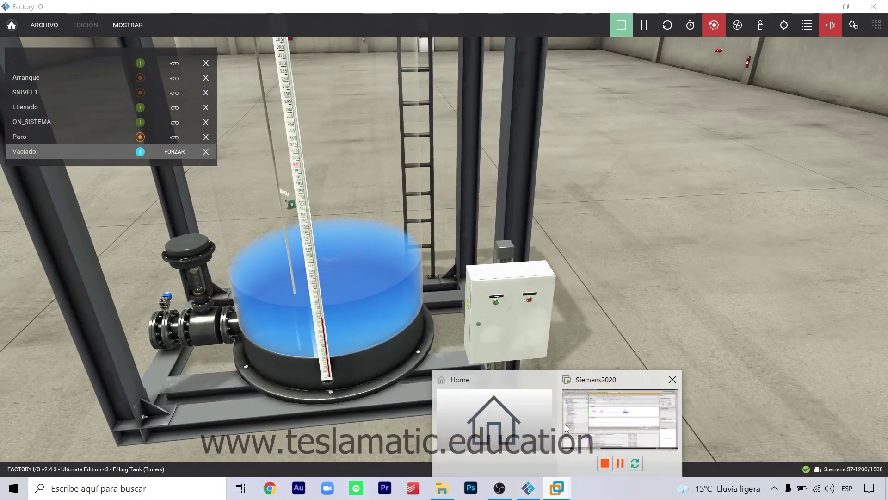
{"action": "left_click", "coordinate": [600, 394]}
{"action": "scroll", "coordinate": [247, 189], "scroll_direction": "up", "scroll_amount": 3}
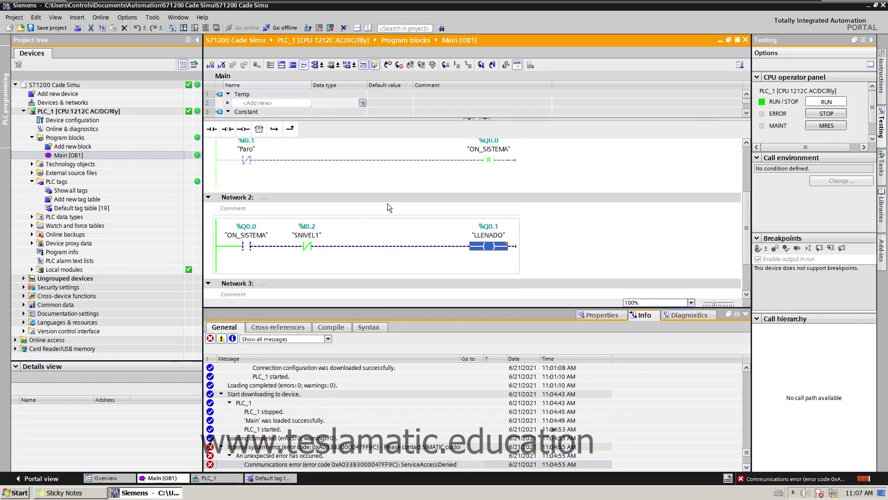
{"action": "scroll", "coordinate": [388, 207], "scroll_direction": "up", "scroll_amount": 3}
{"action": "scroll", "coordinate": [246, 243], "scroll_direction": "down", "scroll_amount": 3}
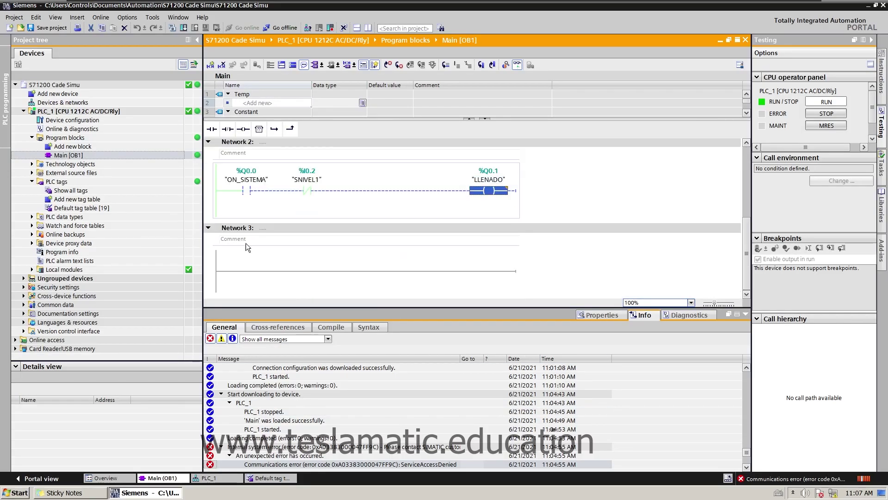
{"action": "left_click", "coordinate": [245, 189]}
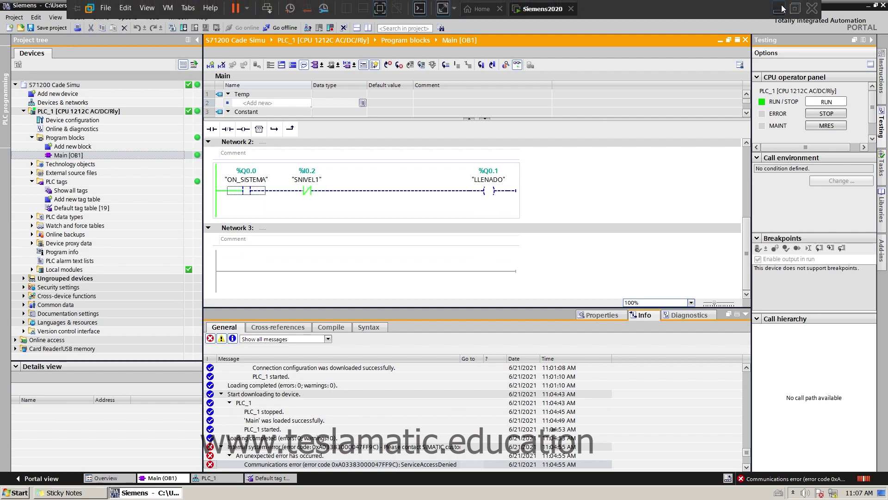
Switch to Factory IO, start the system with the Arranque pushbutton and release the forced Vaciado actuator
{"action": "left_click", "coordinate": [780, 8]}
{"action": "left_click", "coordinate": [175, 152]}
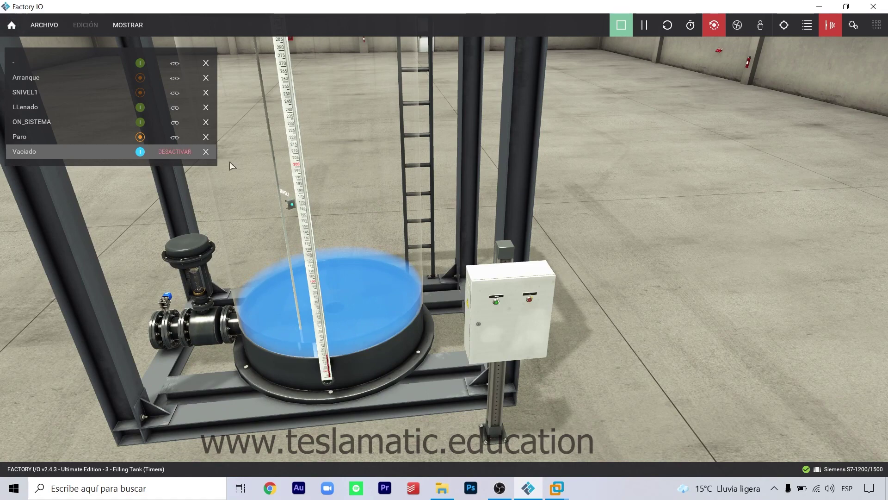
{"action": "left_click", "coordinate": [164, 154]}
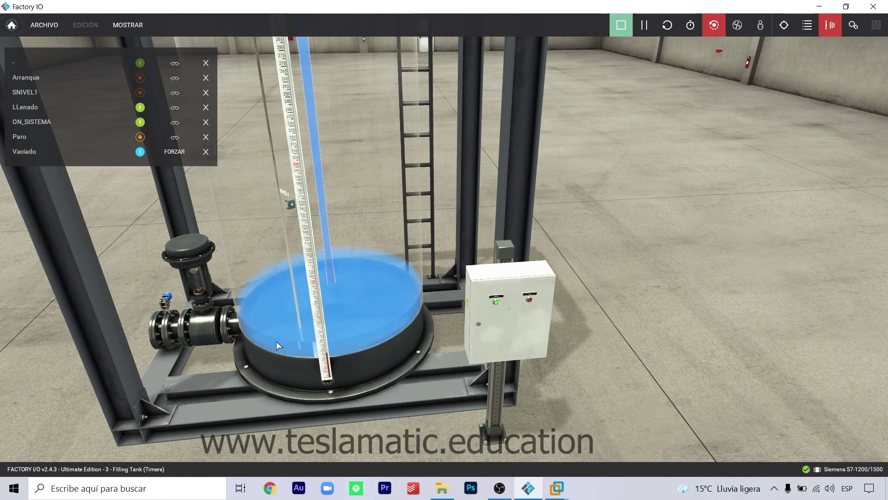
{"action": "left_click", "coordinate": [174, 155]}
Watch the tank fill to the SNIVEL1 sensor and check the LLenado actuator's response
{"action": "scroll", "coordinate": [666, 317], "scroll_direction": "down", "scroll_amount": 5}
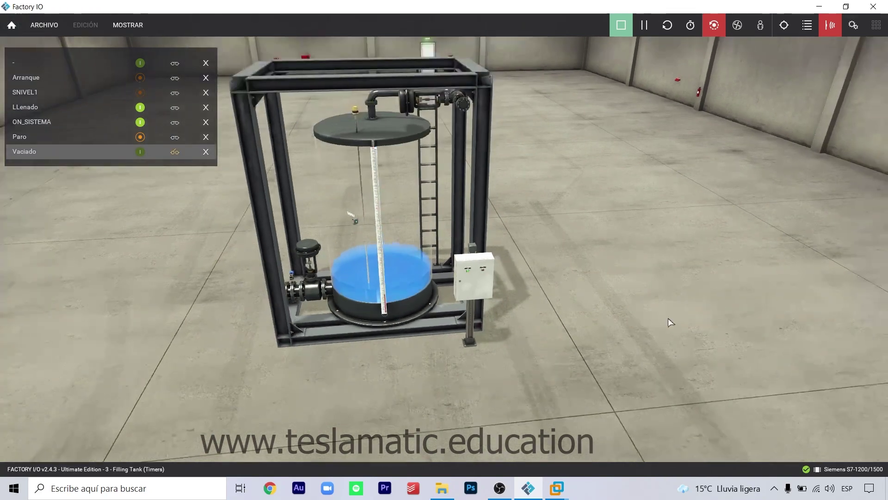
{"action": "right_click_drag", "start_coordinate": [668, 318], "coordinate": [725, 323]}
{"action": "scroll", "coordinate": [481, 223], "scroll_direction": "up", "scroll_amount": 5}
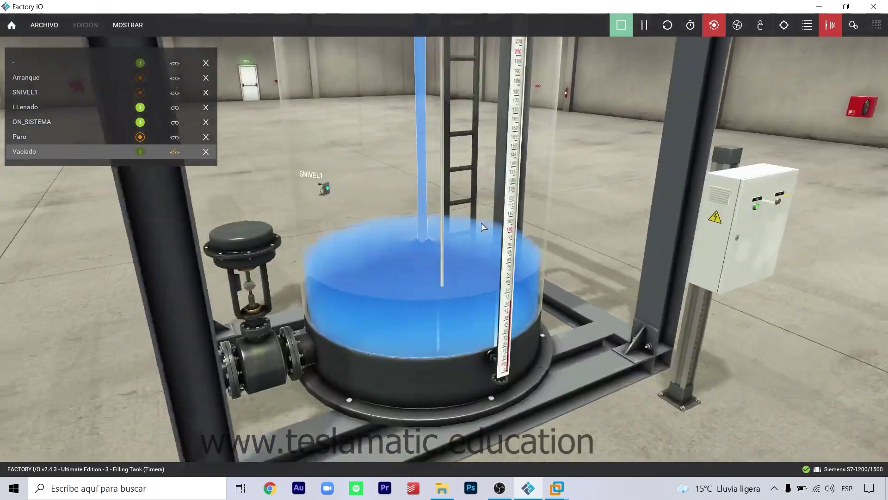
{"action": "scroll", "coordinate": [482, 223], "scroll_direction": "down", "scroll_amount": 2}
{"action": "scroll", "coordinate": [483, 224], "scroll_direction": "down", "scroll_amount": 3}
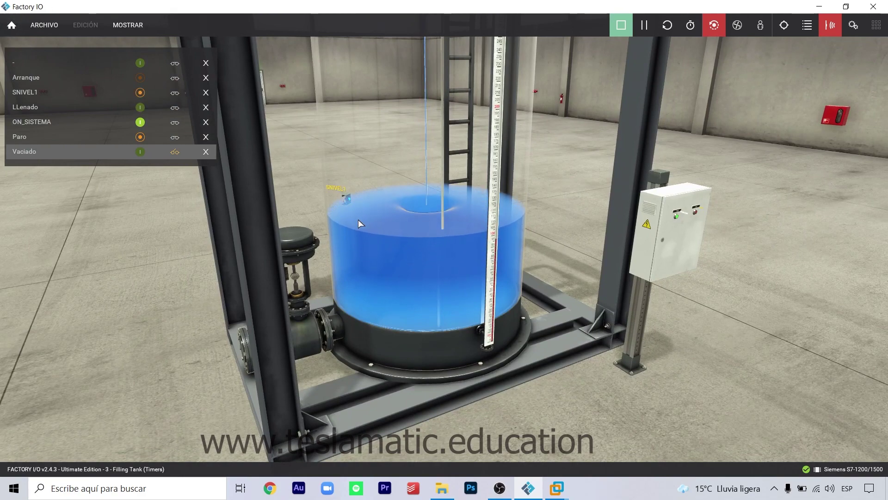
Force the Vaciado actuator to drain water below SNIVEL1 with the system running, and turn that actuator off again
{"action": "scroll", "coordinate": [693, 269], "scroll_direction": "down", "scroll_amount": 3}
{"action": "right_click_drag", "start_coordinate": [737, 273], "coordinate": [639, 237]}
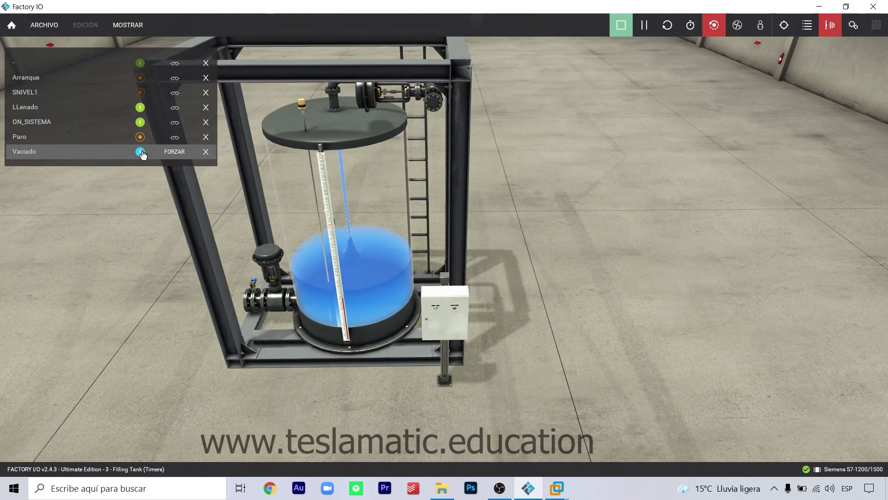
{"action": "scroll", "coordinate": [596, 250], "scroll_direction": "down", "scroll_amount": 2}
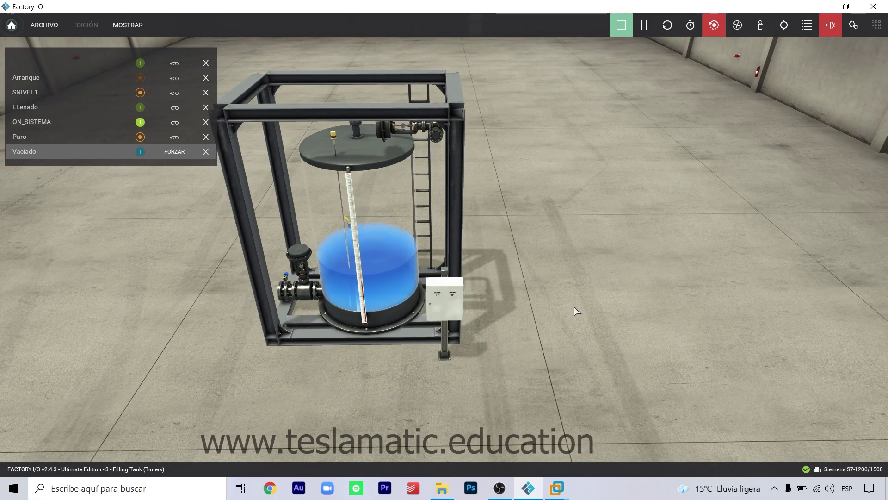
{"action": "right_click_drag", "start_coordinate": [574, 307], "coordinate": [424, 226]}
{"action": "scroll", "coordinate": [425, 226], "scroll_direction": "up", "scroll_amount": 5}
{"action": "scroll", "coordinate": [424, 225], "scroll_direction": "down", "scroll_amount": 5}
{"action": "right_click_drag", "start_coordinate": [604, 282], "coordinate": [636, 294]}
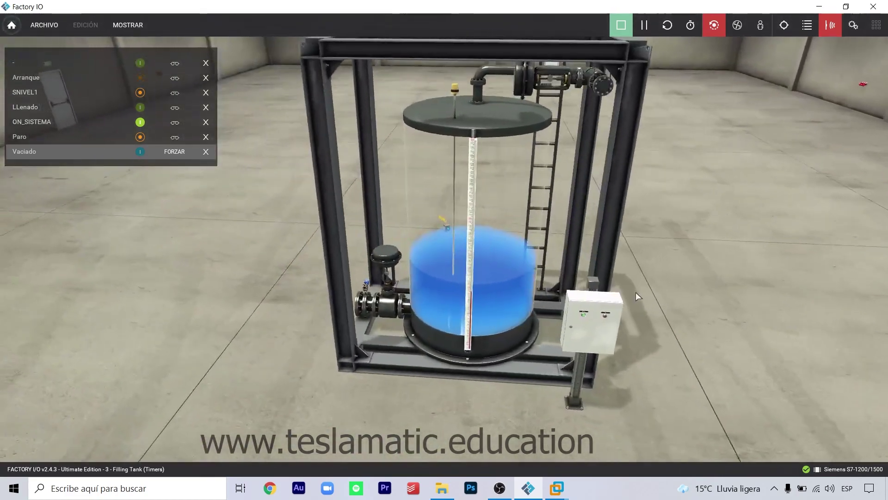
{"action": "scroll", "coordinate": [637, 293], "scroll_direction": "up", "scroll_amount": 5}
{"action": "scroll", "coordinate": [635, 292], "scroll_direction": "up", "scroll_amount": 5}
{"action": "scroll", "coordinate": [709, 293], "scroll_direction": "down", "scroll_amount": 8}
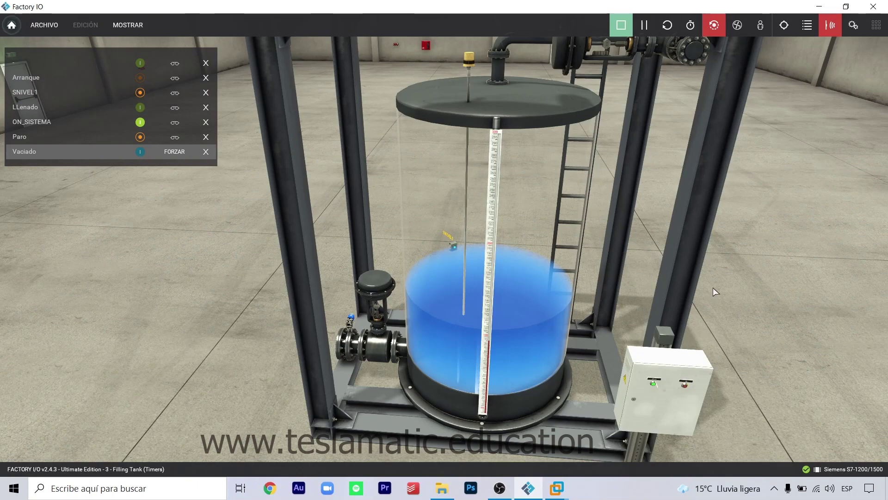
{"action": "scroll", "coordinate": [712, 287], "scroll_direction": "down", "scroll_amount": 3}
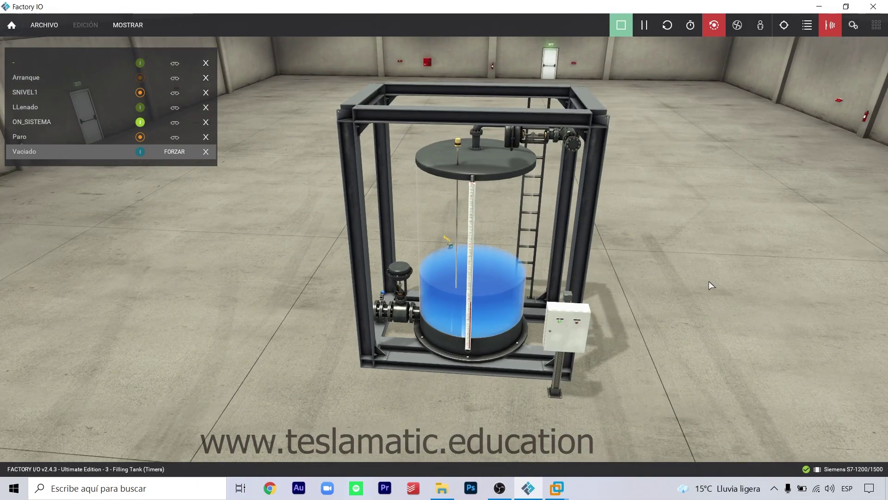
{"action": "right_click_drag", "start_coordinate": [695, 270], "coordinate": [764, 257]}
{"action": "scroll", "coordinate": [751, 246], "scroll_direction": "up", "scroll_amount": 3}
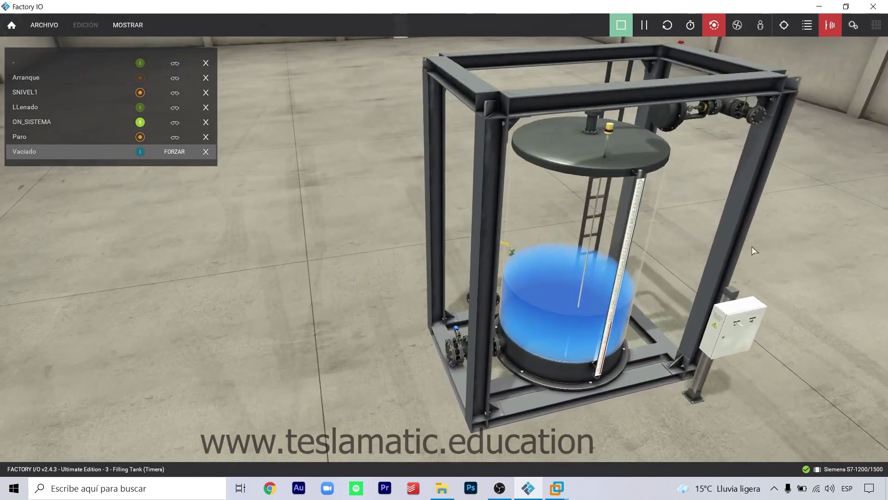
{"action": "middle_click_drag", "start_coordinate": [801, 259], "coordinate": [742, 285]}
{"action": "right_click_drag", "start_coordinate": [743, 285], "coordinate": [726, 263]}
{"action": "scroll", "coordinate": [687, 312], "scroll_direction": "down", "scroll_amount": 3}
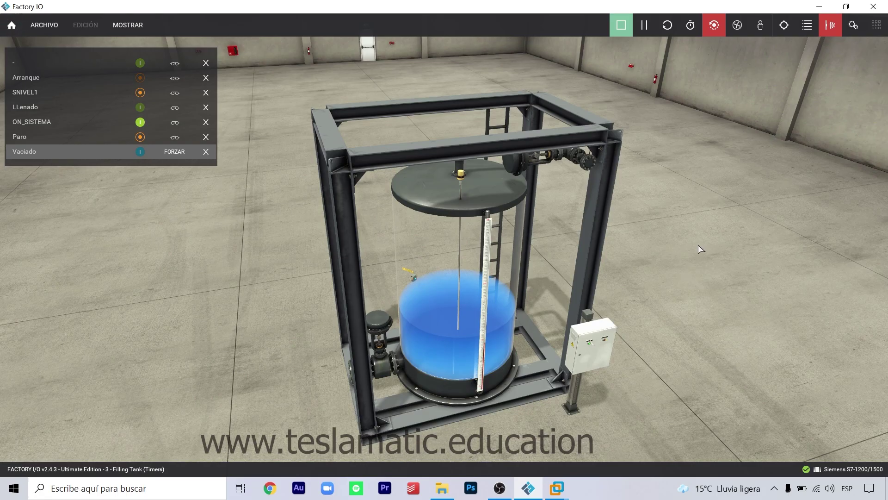
{"action": "right_click_drag", "start_coordinate": [698, 245], "coordinate": [676, 250]}
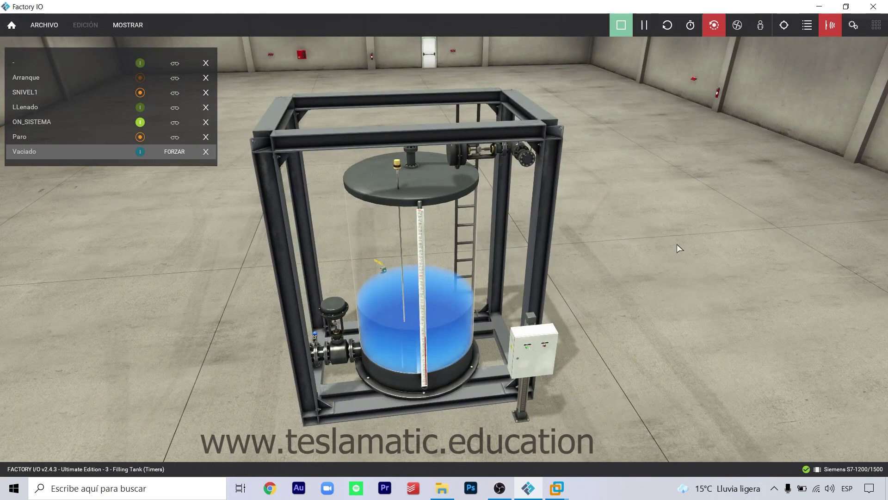